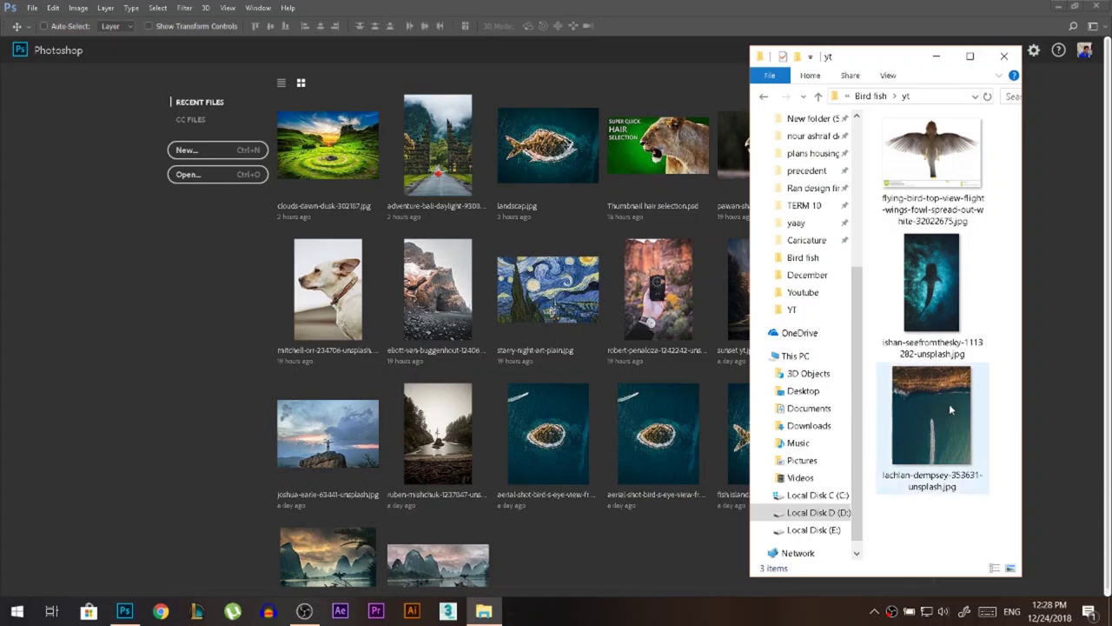
Open lachlan-dempsey-353631-unsplash.jpg in Photoshop and apply a crop covering the whole frame
left_click_drag(949, 403, 226, 68)
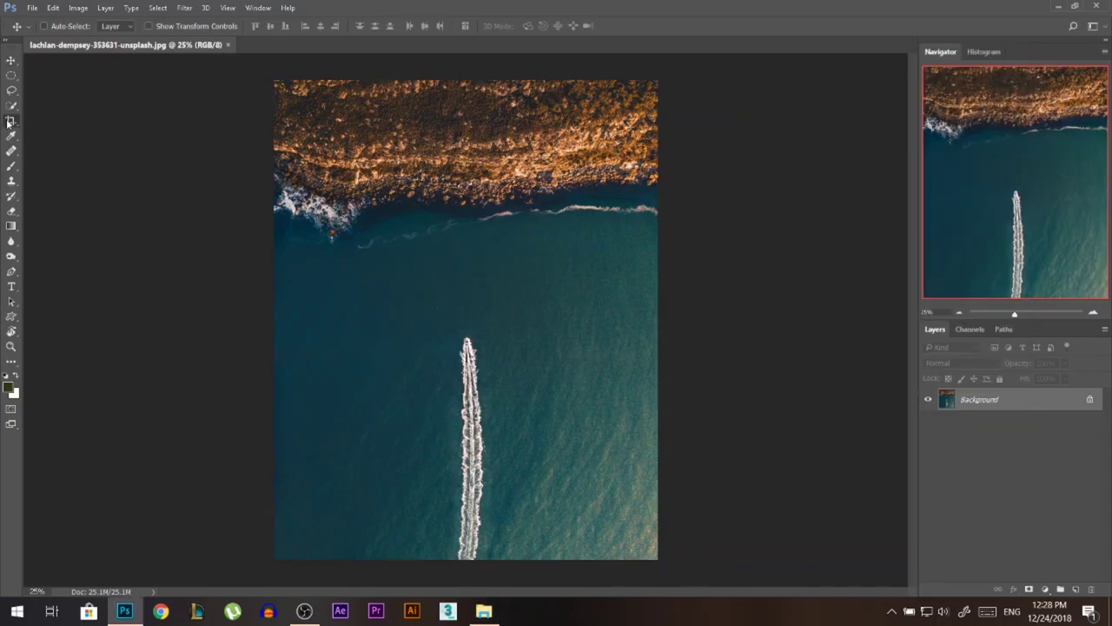
key("c")
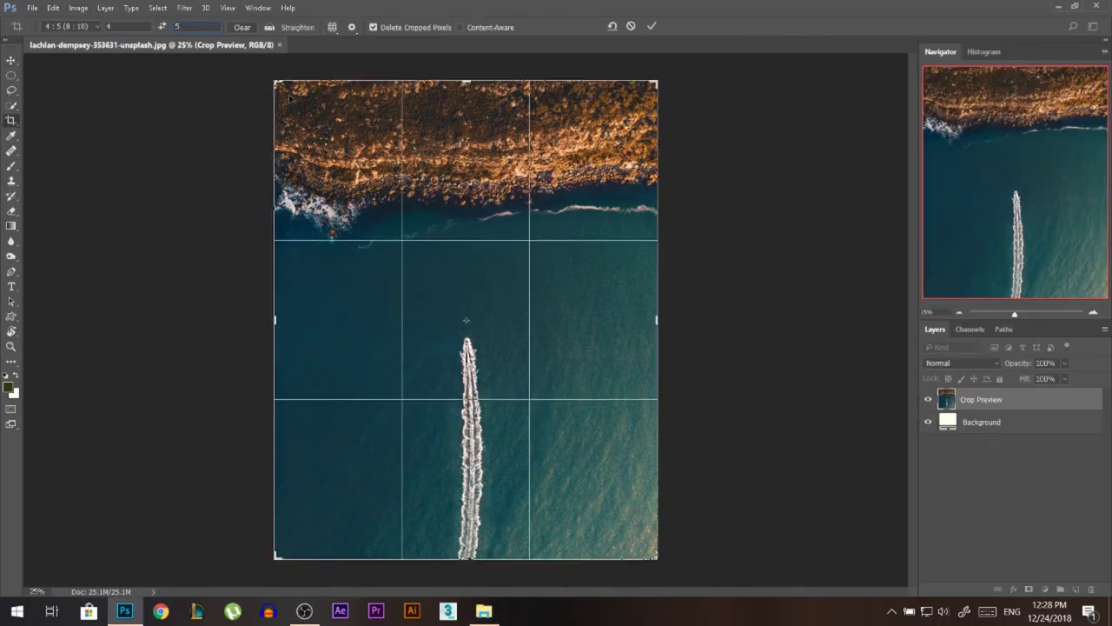
left_click(12, 58)
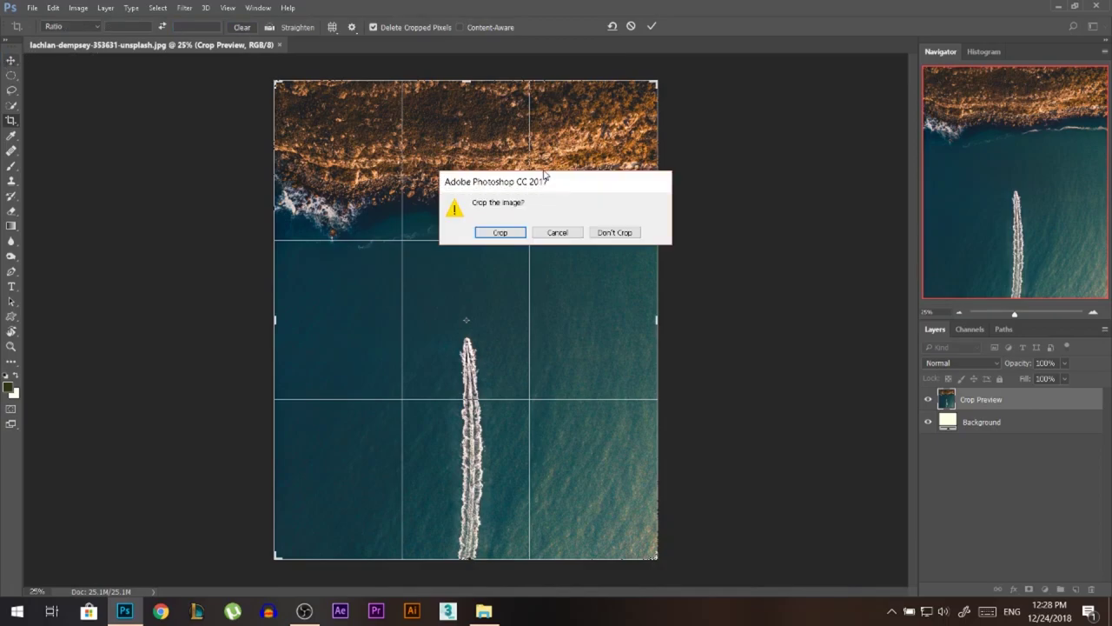
left_click(497, 231)
scroll(469, 370, "up", 3)
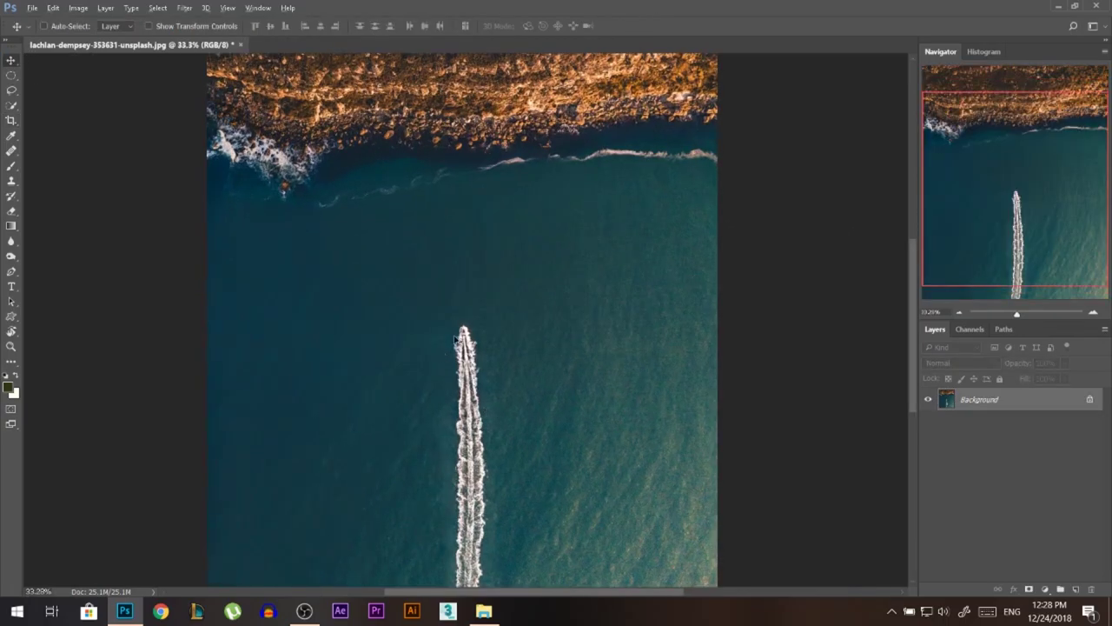
key("ctrl+0")
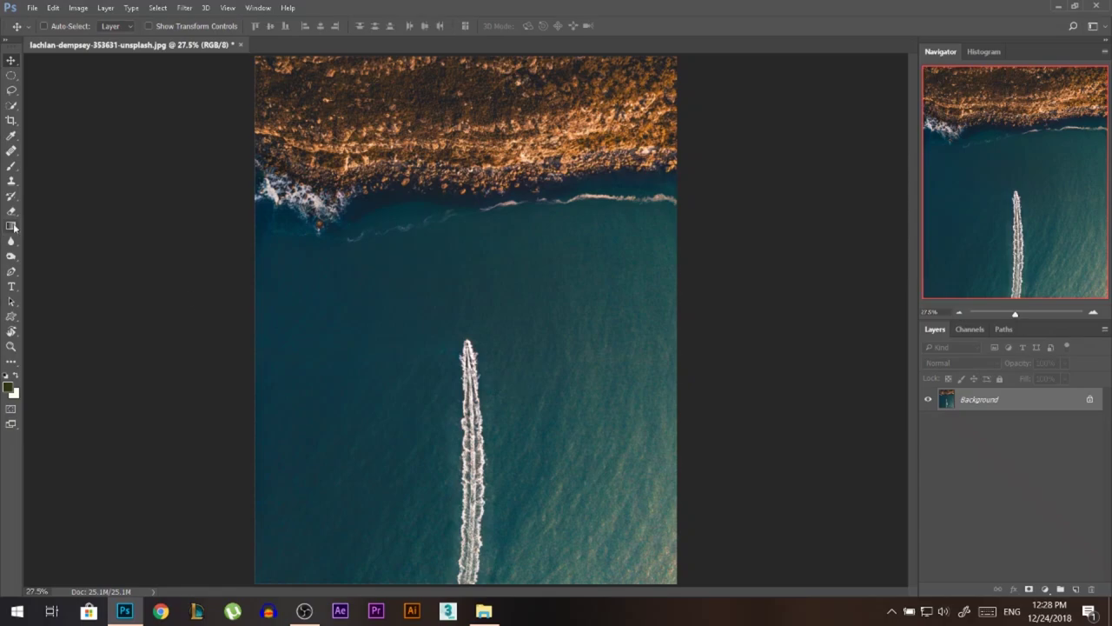
Try to remove the boat and its wake by cloning the water beside it with the Clone Stamp at 100% opacity
left_click(13, 181)
mouse_move(390, 326)
left_mouse_down()
mouse_move(436, 338)
mouse_move(425, 325)
left_mouse_up()
scroll(438, 412, "up", 2)
key("ctrl+minus")
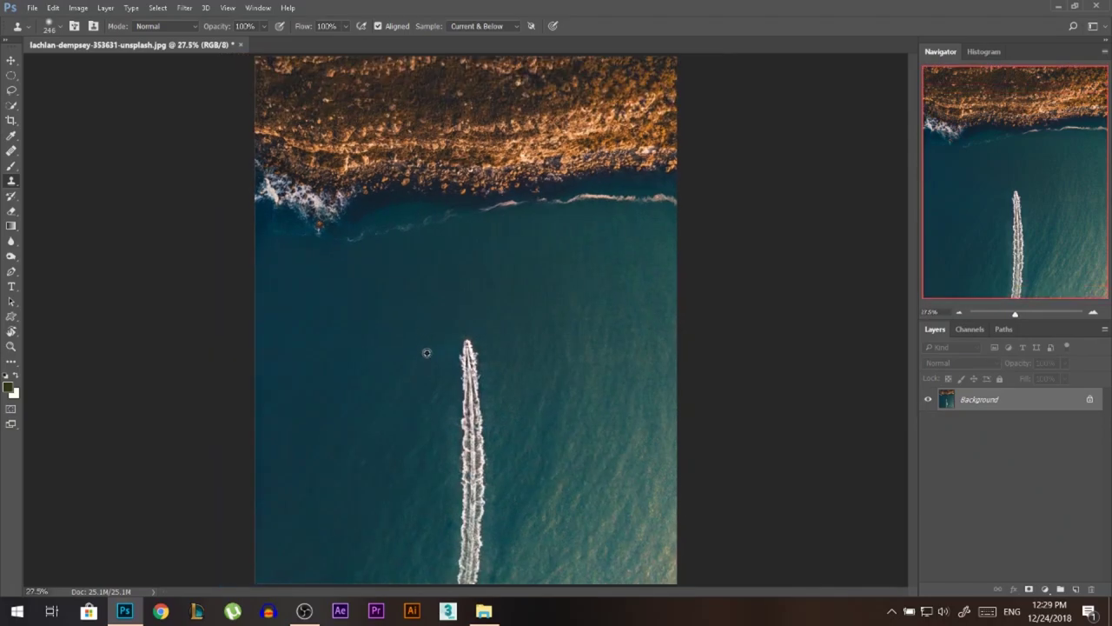
left_click(420, 351, "alt")
mouse_move(467, 360)
left_mouse_down()
mouse_move(469, 350)
mouse_move(472, 524)
left_mouse_up()
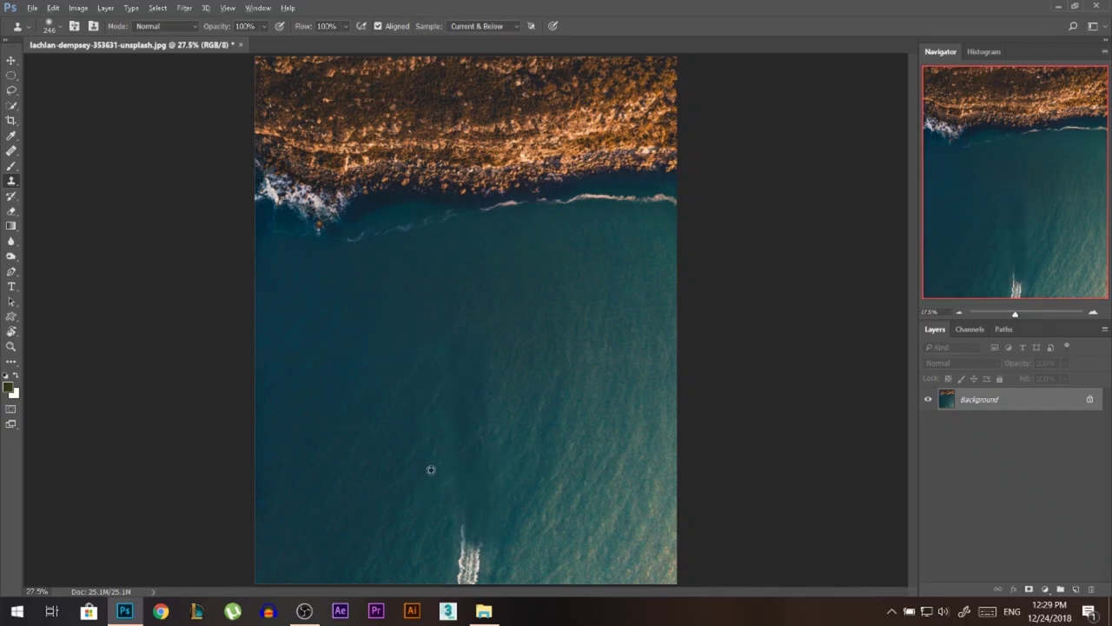
Check the cloned water area and revert the photo to its saved version
scroll(426, 505, "up", 2)
scroll(469, 308, "down", 2)
scroll(442, 551, "up", 4)
scroll(454, 333, "down", 3)
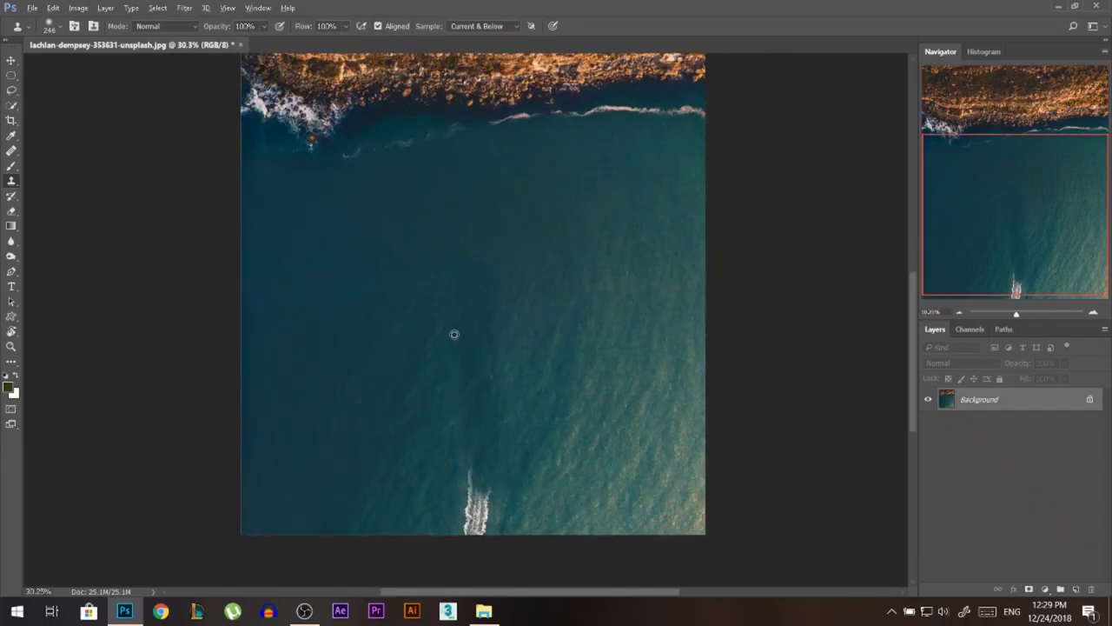
scroll(455, 333, "down", 1)
scroll(454, 434, "up", 1)
key("F12")
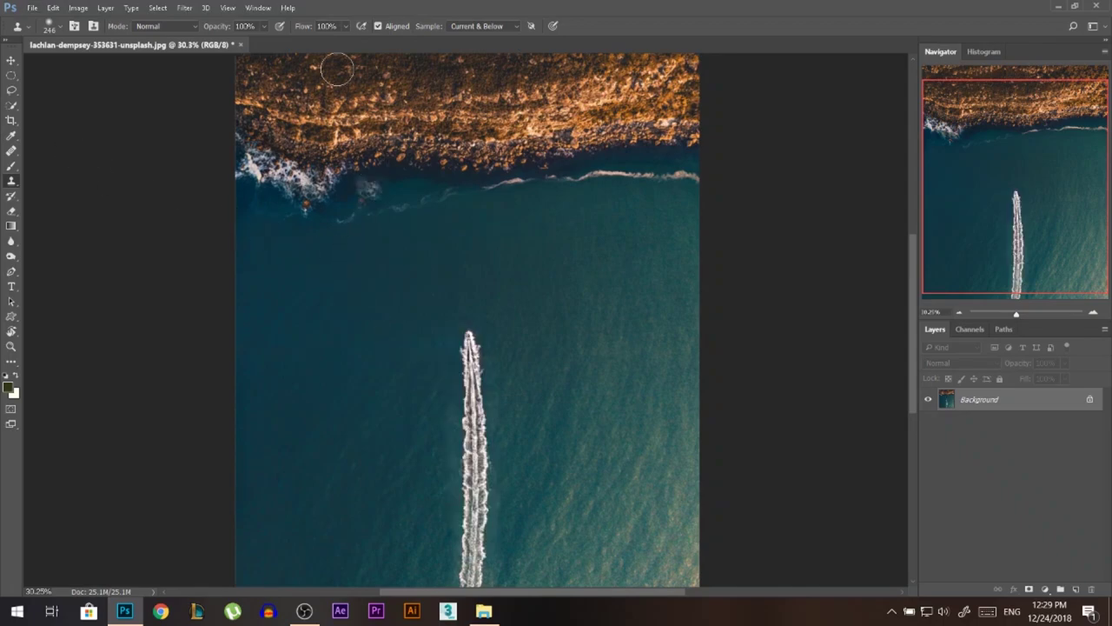
Set the Clone Stamp to 59% opacity sampling the current layer, and clone nearby water over the boat and upper wake
left_click_drag(198, 31, 197, 31)
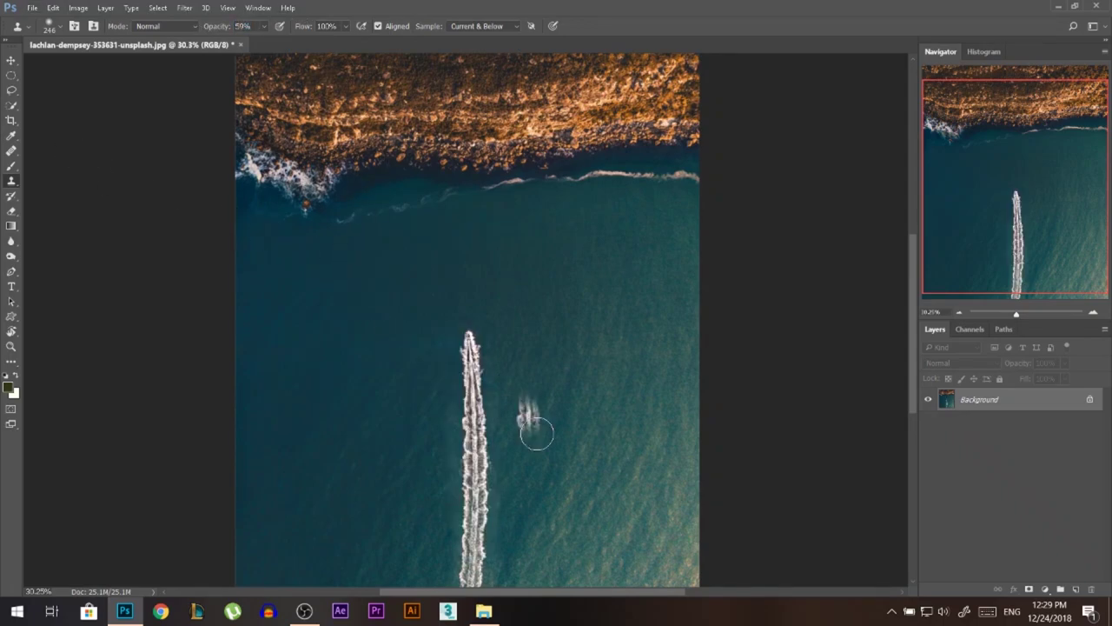
left_click_drag(415, 375, 422, 375)
left_click(479, 29)
left_click(481, 38)
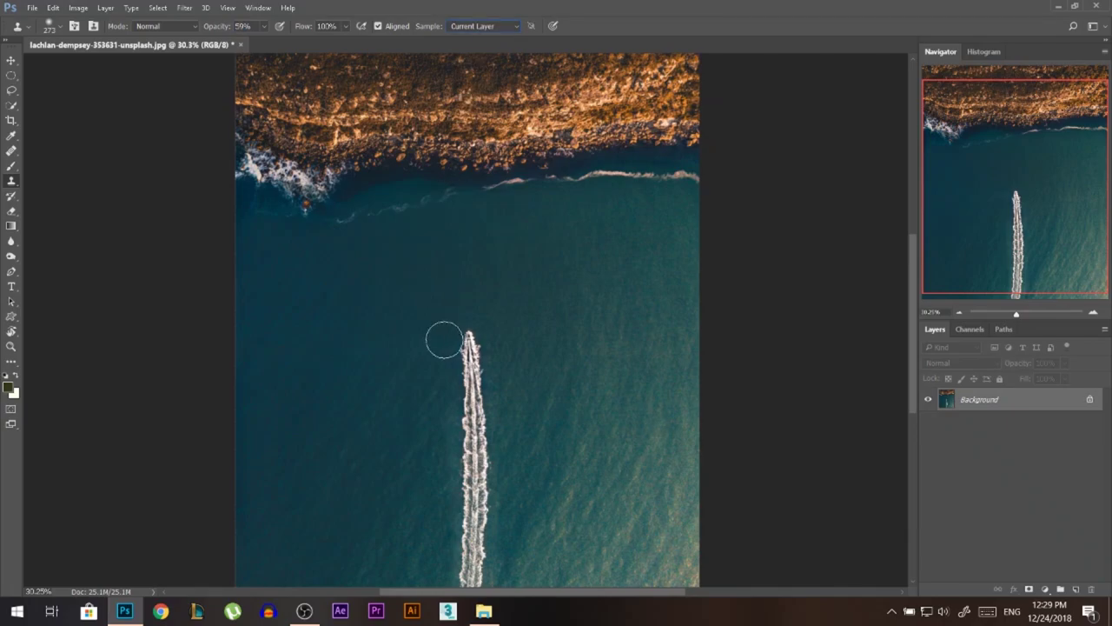
mouse_move(442, 335)
left_mouse_down()
mouse_move(437, 344)
mouse_move(470, 346)
mouse_move(471, 456)
mouse_move(476, 354)
mouse_move(479, 502)
left_mouse_up()
left_click(415, 345, "alt")
left_click(526, 345, "alt")
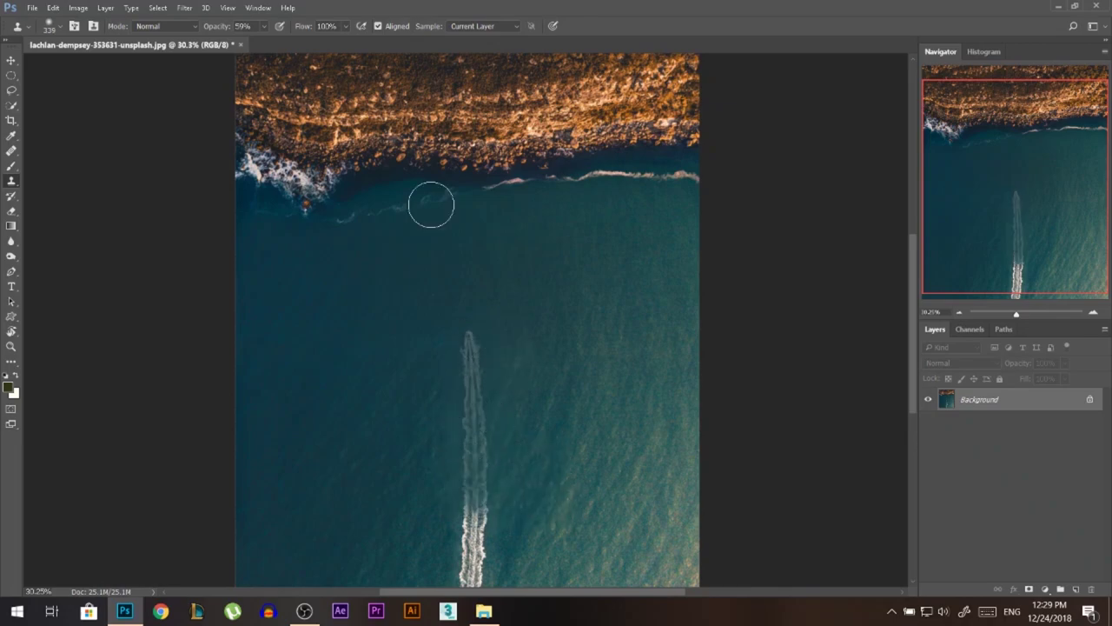
Raise the Clone Stamp opacity to 76% and clone nearby water over the faded upper part of the wake
scroll(471, 285, "down", 2)
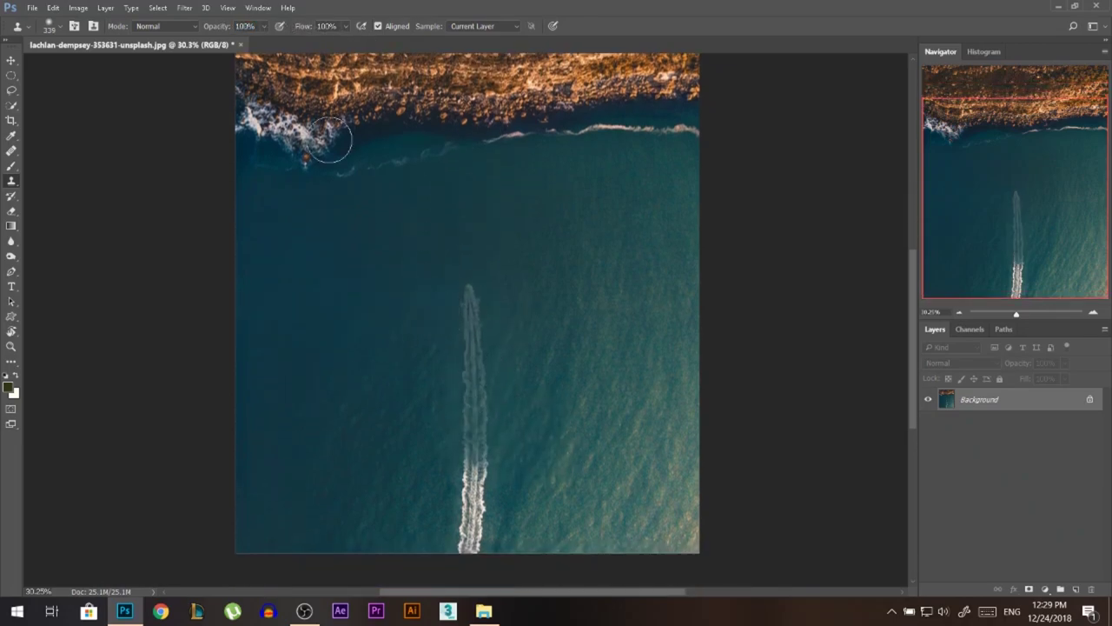
key("7")
key("6")
right_click(408, 317, "alt")
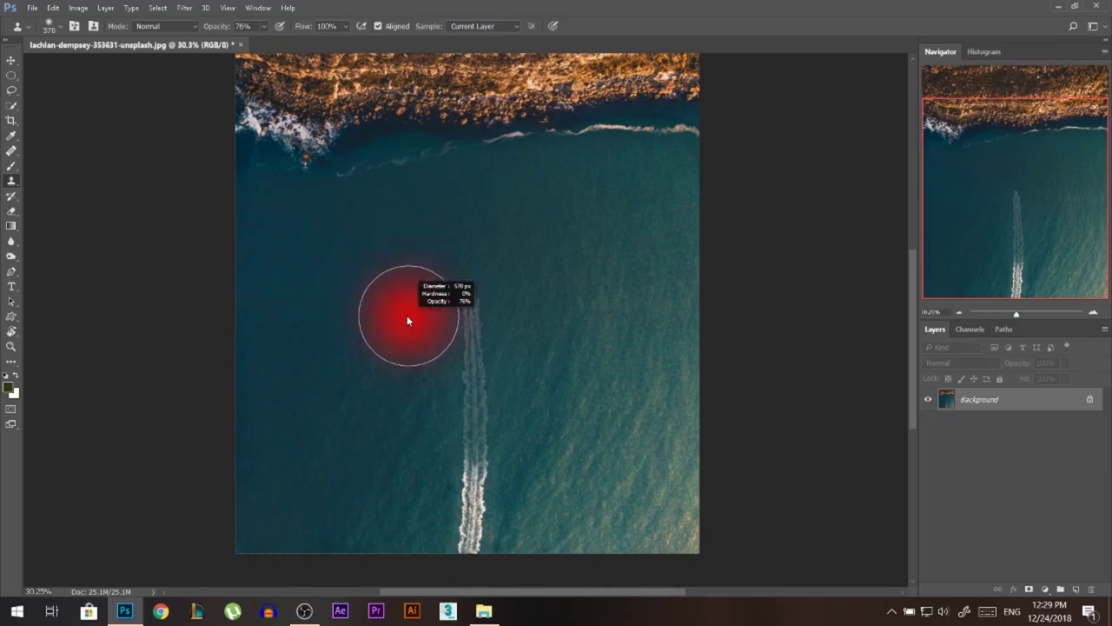
right_click(414, 315, "alt")
mouse_move(469, 286)
left_mouse_down()
mouse_move(478, 437)
mouse_move(480, 289)
mouse_move(474, 440)
left_mouse_up()
left_click(524, 339, "alt")
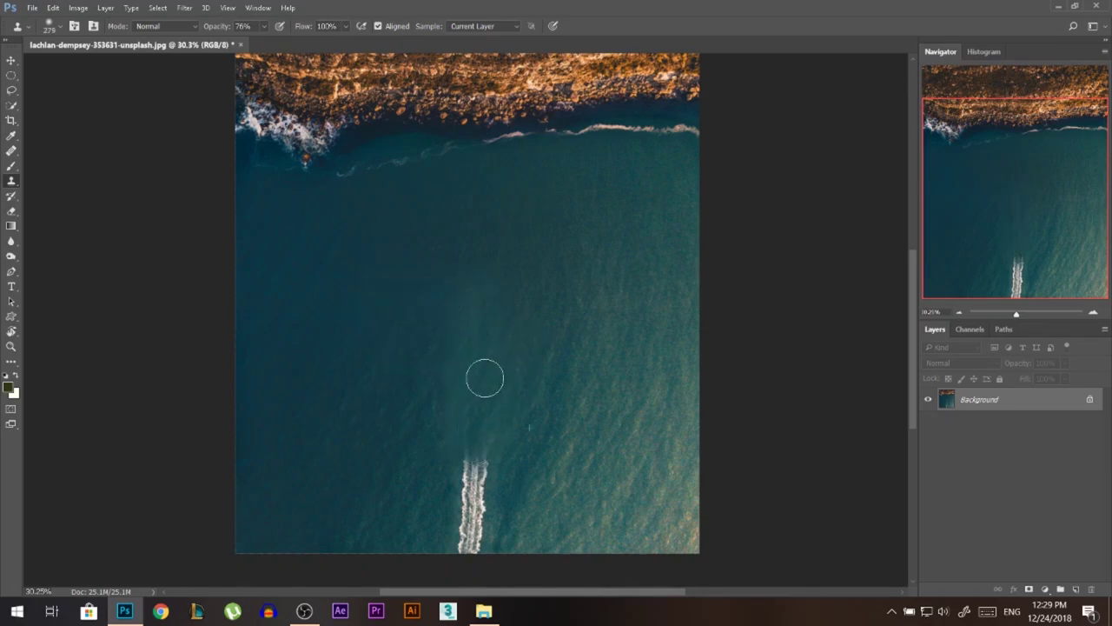
Clone water sampled from both sides over the remaining wake down to the photo's lower edge
mouse_move(486, 378)
left_mouse_down()
mouse_move(418, 377)
mouse_move(470, 495)
mouse_move(471, 549)
mouse_move(465, 500)
mouse_move(472, 481)
mouse_move(468, 545)
mouse_move(477, 483)
mouse_move(502, 471)
mouse_move(475, 469)
mouse_move(476, 490)
mouse_move(450, 462)
mouse_move(465, 540)
left_mouse_up()
right_click(413, 378, "alt")
left_click(416, 353, "alt")
left_click(431, 507, "alt")
key("ctrl+alt+z")
left_click(419, 501, "alt")
left_click(520, 471, "alt")
left_click(413, 455, "alt")
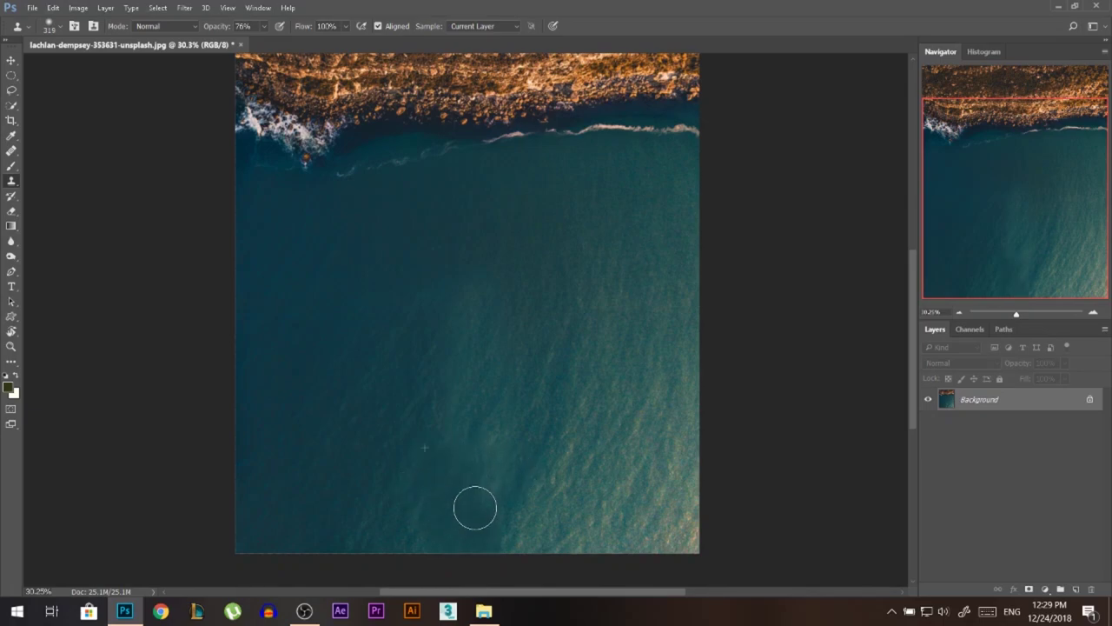
left_click(11, 59)
key("ctrl+minus")
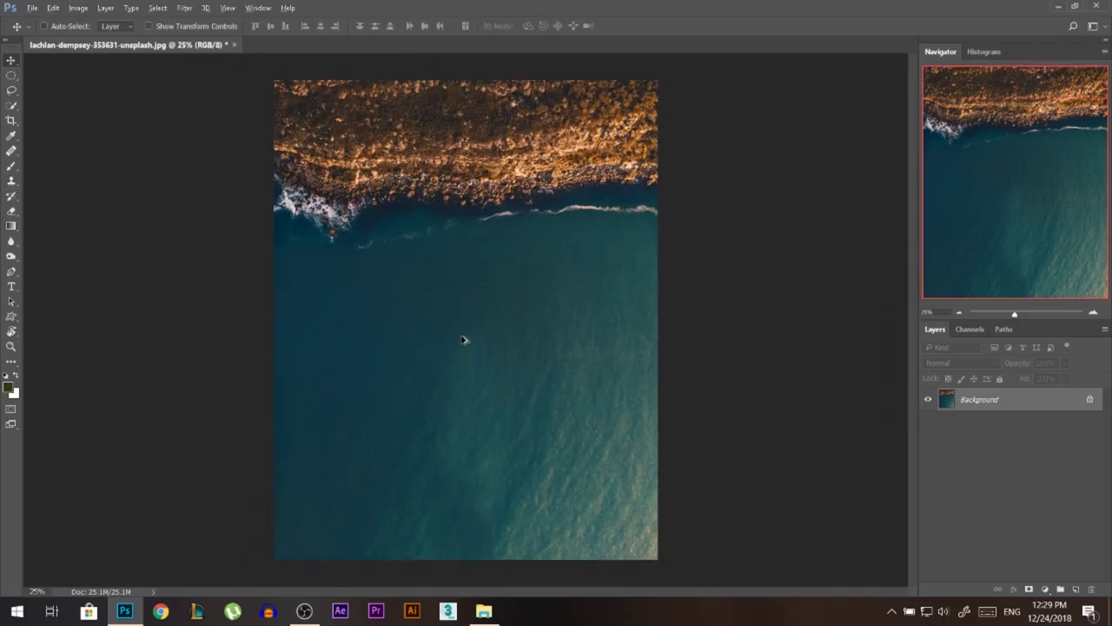
Open ishan-seefromthesky-1113282-unsplash.jpg as a separate document and ready the Quick Selection tool with a larger brush
left_click(483, 611)
left_click_drag(956, 278, 380, 60)
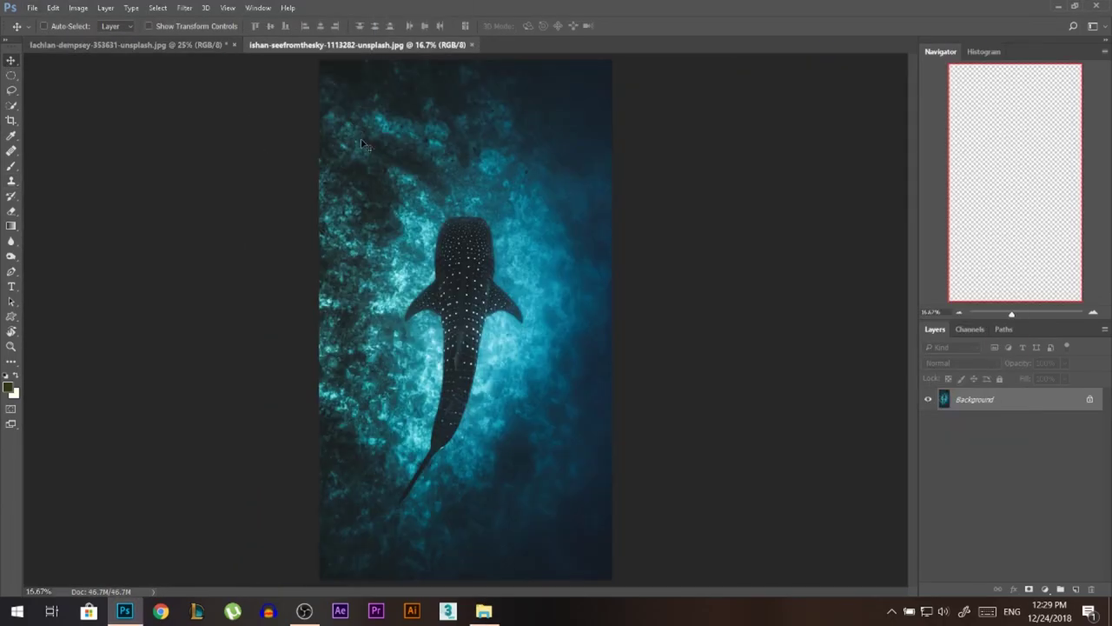
left_click(11, 106)
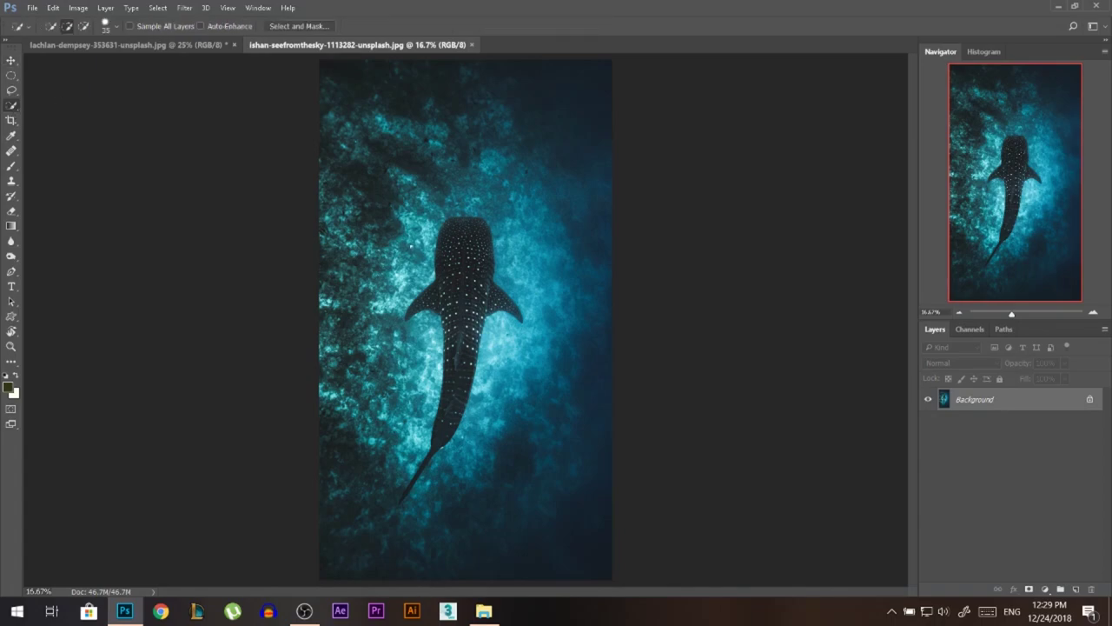
right_click(391, 255, "alt")
scroll(384, 313, "up", 1)
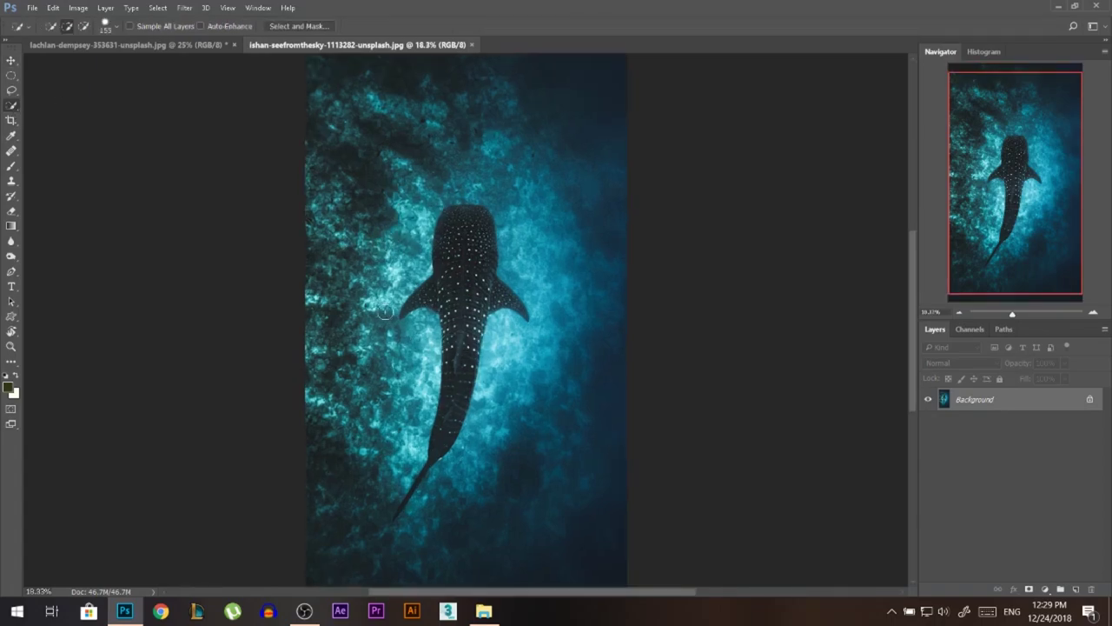
Quick-select the water around the whale shark, following its body and fins and keeping the shark out of the selection
left_click_drag(402, 377, 404, 303)
key("ctrl+d")
left_click_drag(415, 378, 413, 331)
mouse_move(380, 481)
left_mouse_down()
mouse_move(399, 552)
mouse_move(520, 525)
mouse_move(548, 453)
left_mouse_up()
mouse_move(564, 303)
left_mouse_down()
mouse_move(496, 137)
mouse_move(370, 169)
mouse_move(406, 240)
mouse_move(419, 191)
left_mouse_up()
left_click(434, 217, "alt")
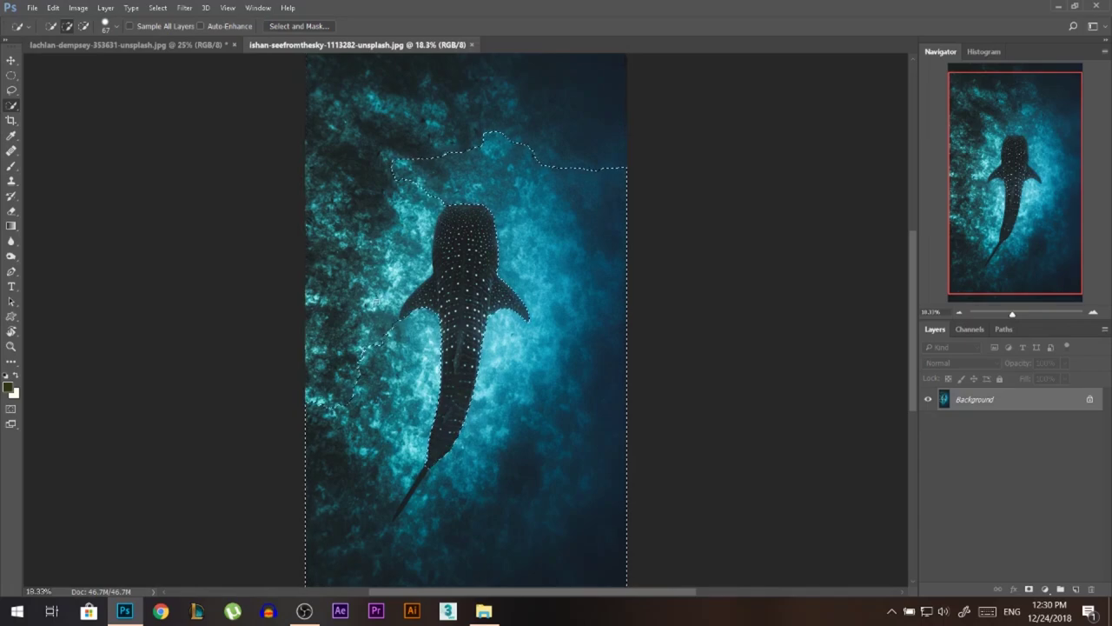
left_click_drag(385, 333, 382, 314)
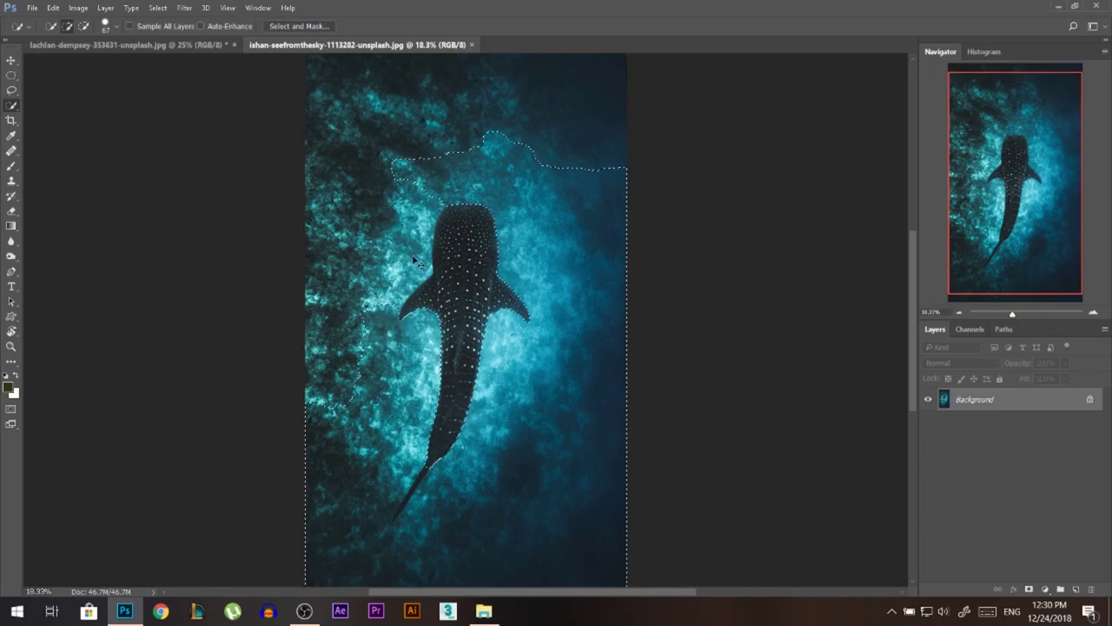
scroll(410, 268, "up", 2)
left_click_drag(411, 282, 459, 261)
right_click(460, 260, "alt")
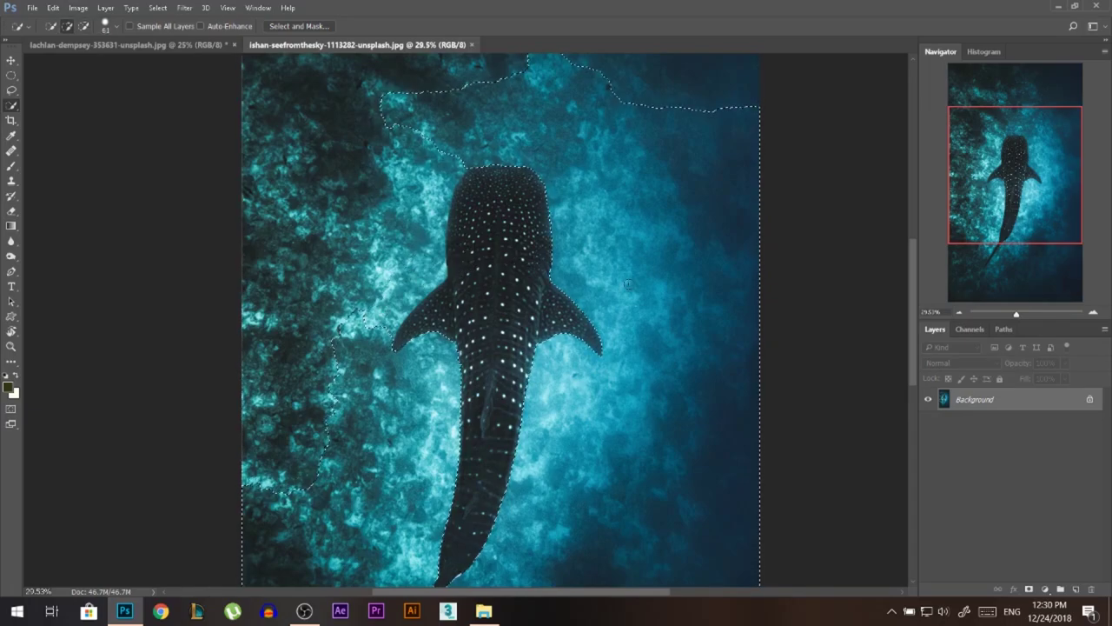
scroll(472, 174, "down", 1)
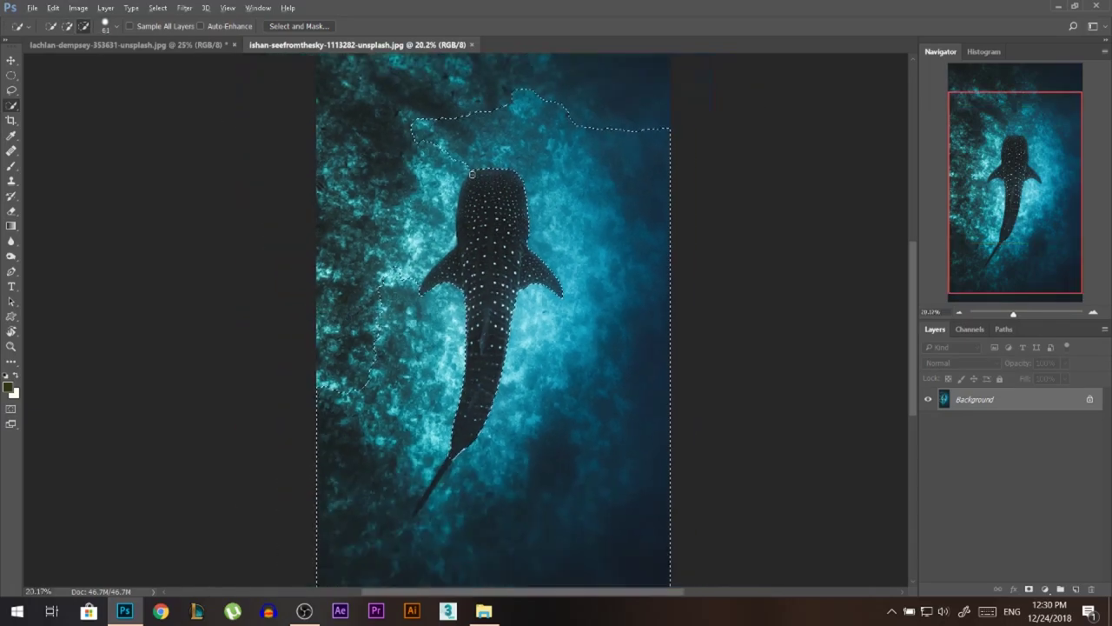
Add a layer mask from the selection and invert it to hide the selected water
left_click(1028, 589)
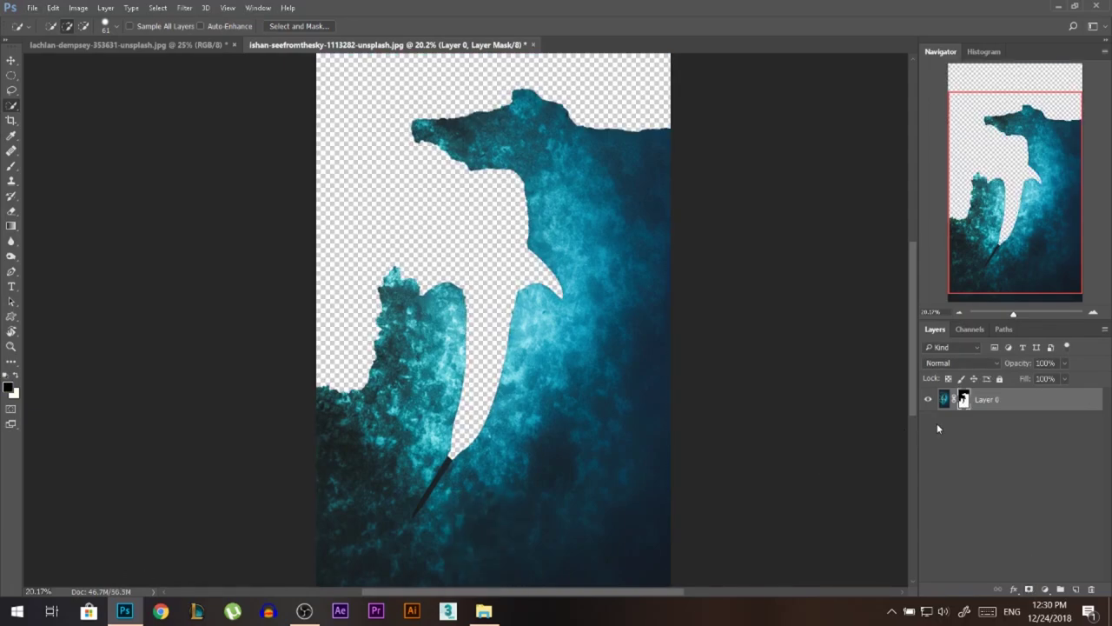
key("ctrl+i")
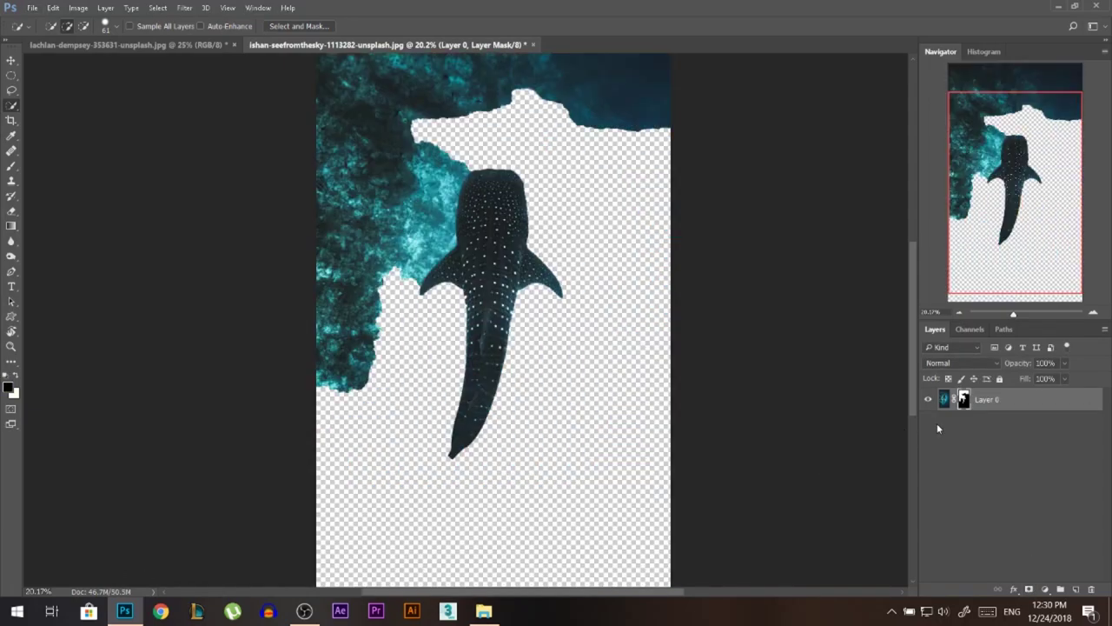
left_click(10, 59)
Paint the shark's thin tail back into the mask in white with a 243 px hard round brush at 100% opacity
left_click(16, 167)
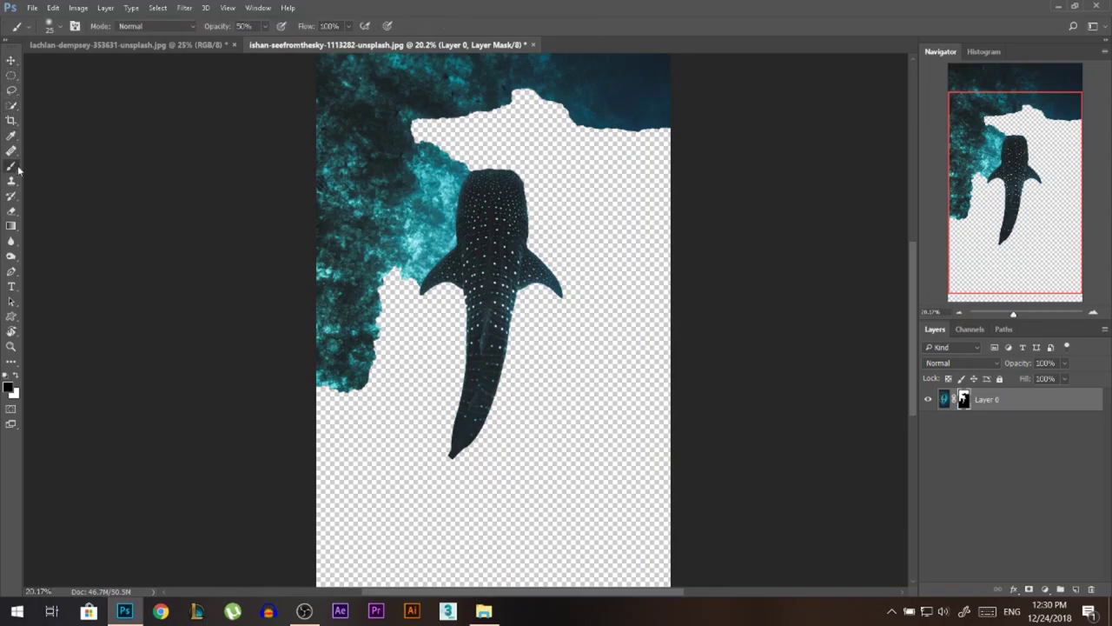
right_click(548, 294)
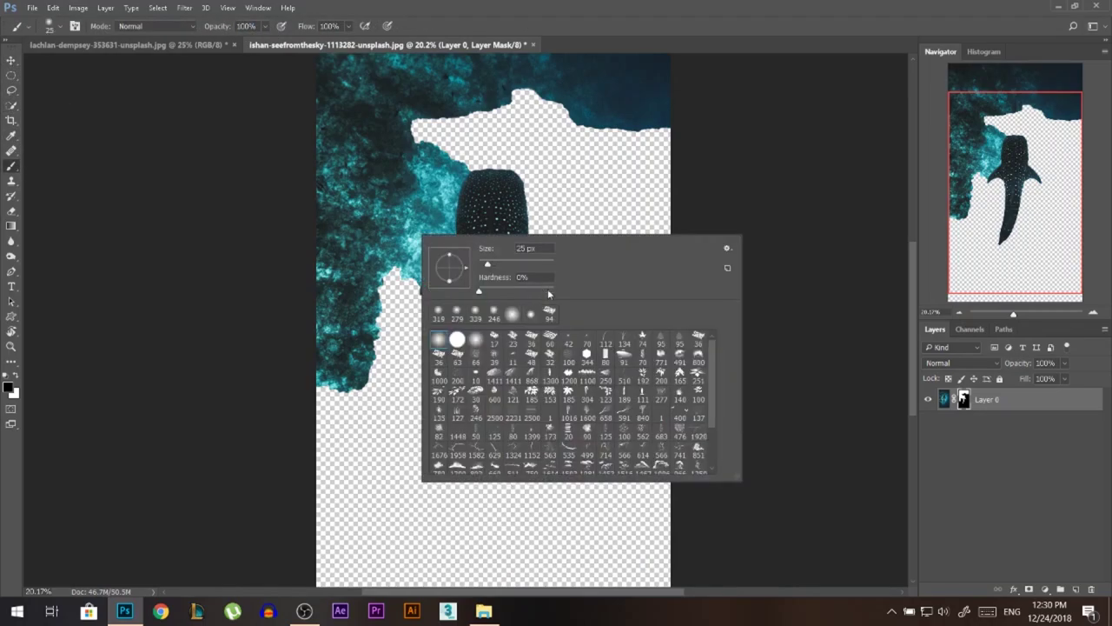
double_click(456, 341)
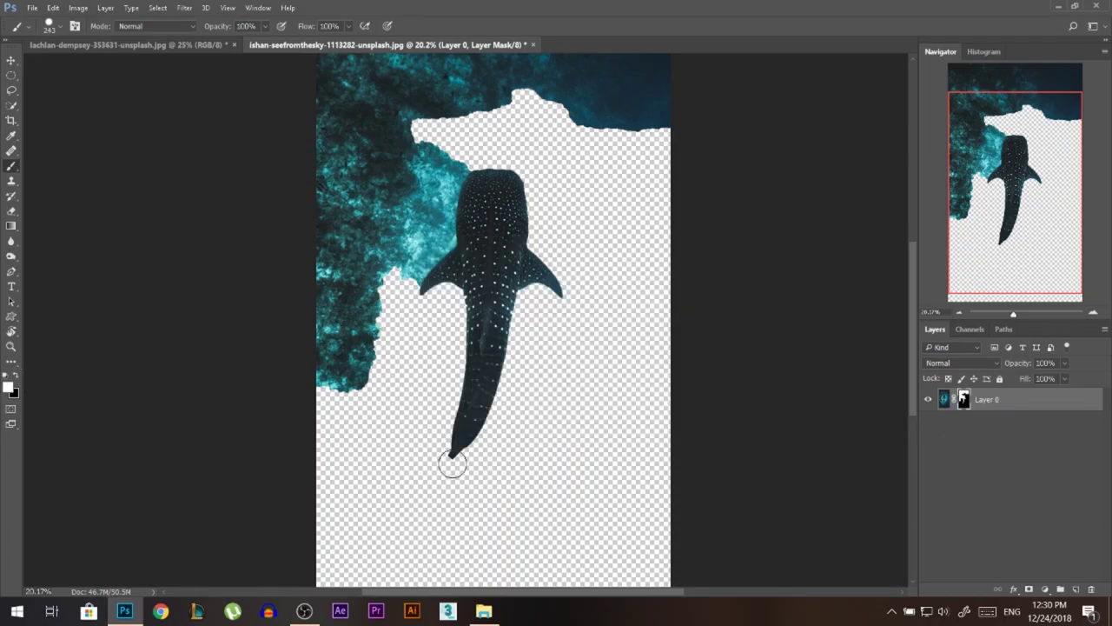
left_click_drag(452, 463, 414, 524)
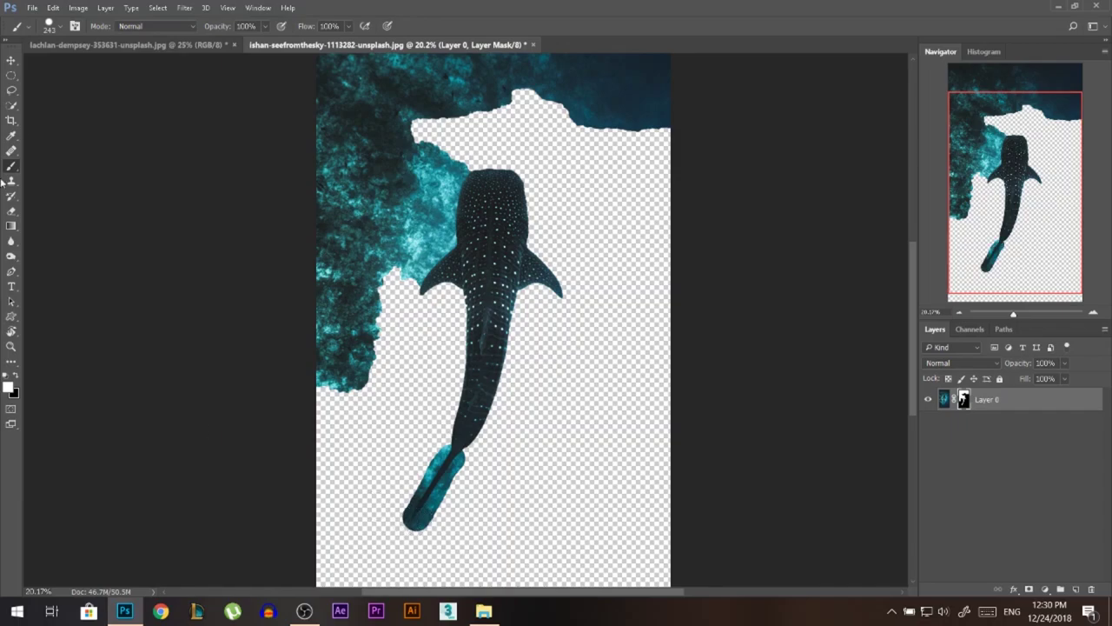
Outline the water around the thin tail with the Polygonal Lasso, fill it with black on the mask, and deselect
left_click(10, 80)
left_click(13, 91)
left_click(55, 102)
scroll(388, 561, "up", 9)
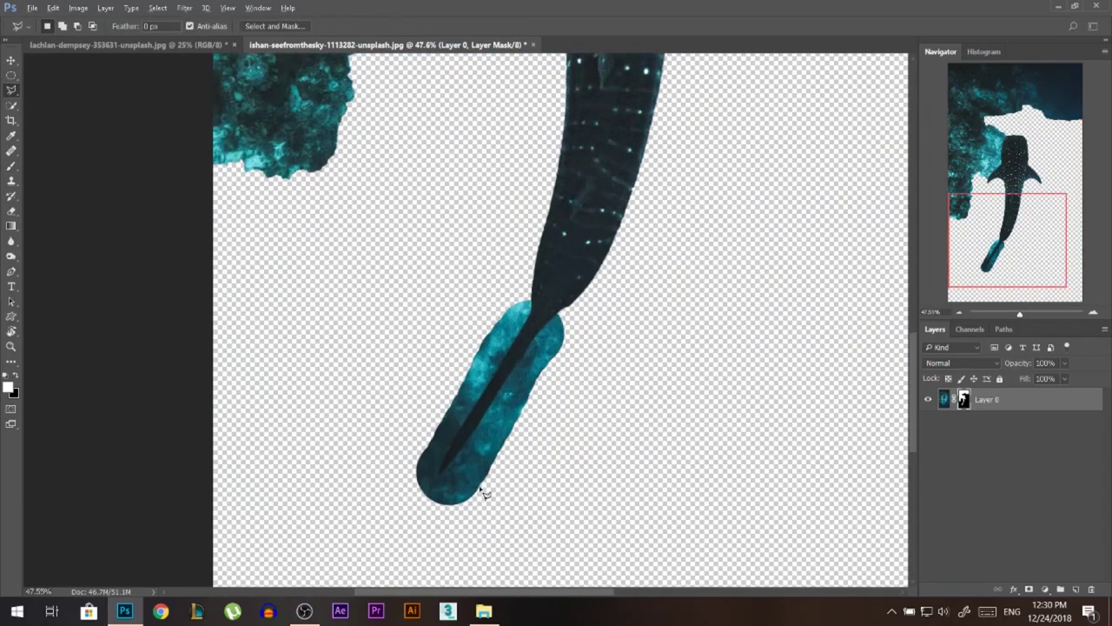
scroll(483, 492, "up", 1)
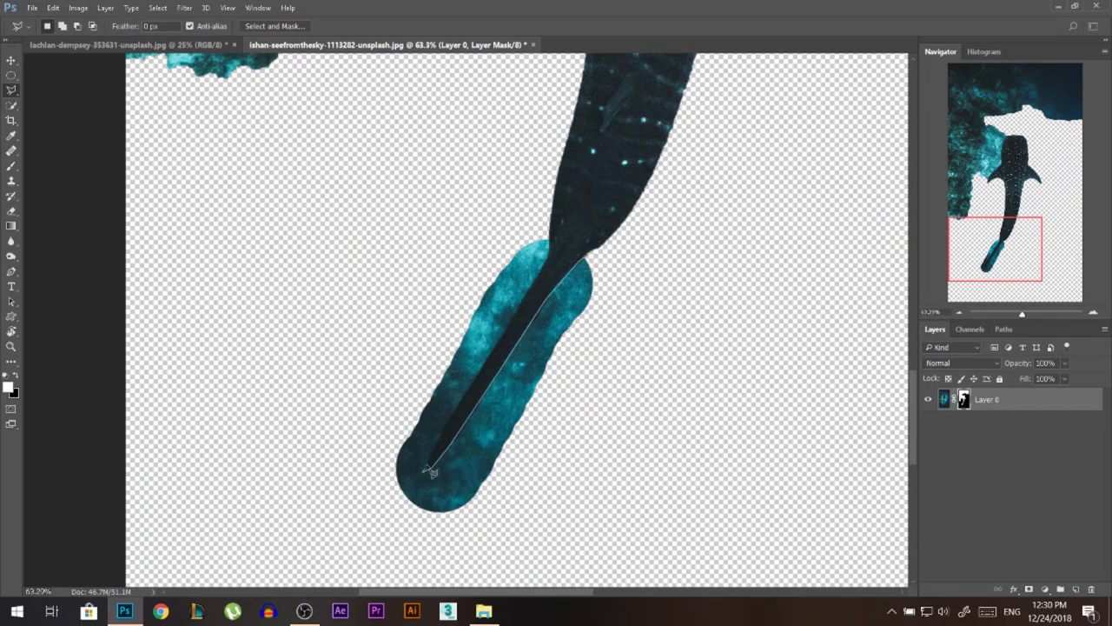
left_click(382, 212)
left_click(296, 445)
left_click(302, 522)
left_click(491, 549)
double_click(696, 277)
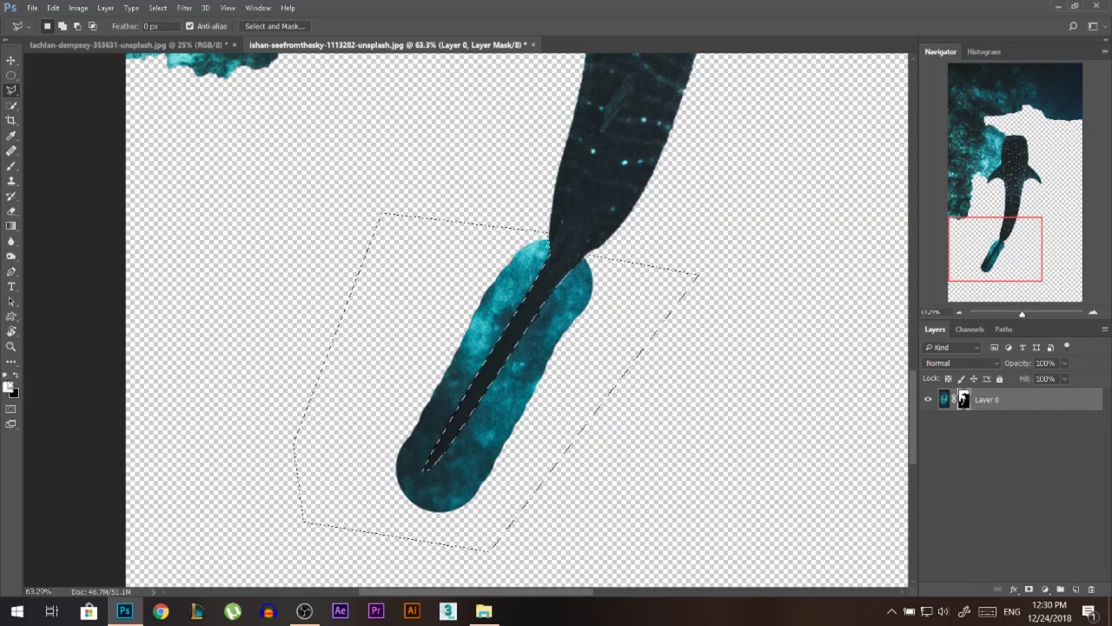
left_click(7, 374)
key("alt+BackSpace")
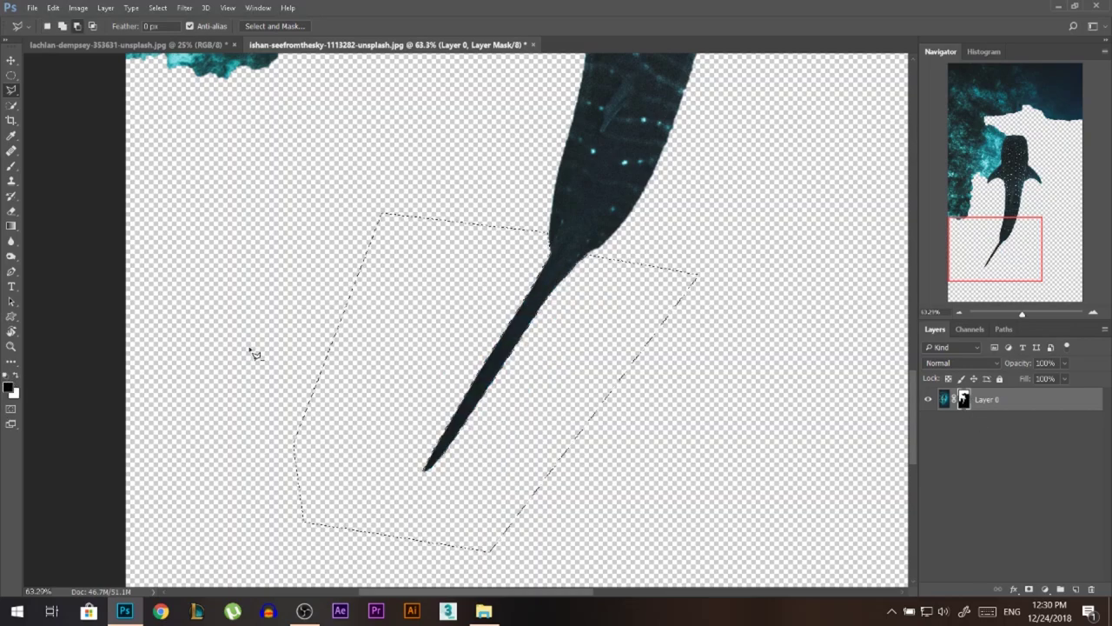
key("ctrl+d")
Outline the left fin and adjoining reef along the shark's body with the Polygonal Lasso and fill the area with black on the mask
key("ctrl+0")
scroll(479, 176, "up", 5)
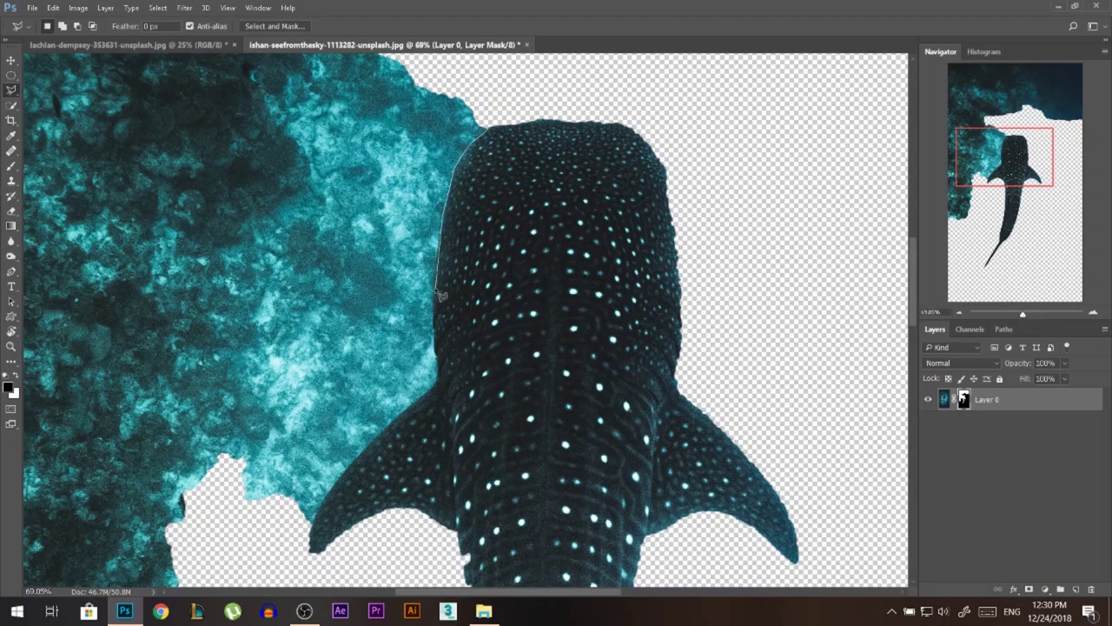
scroll(429, 453, "down", 1)
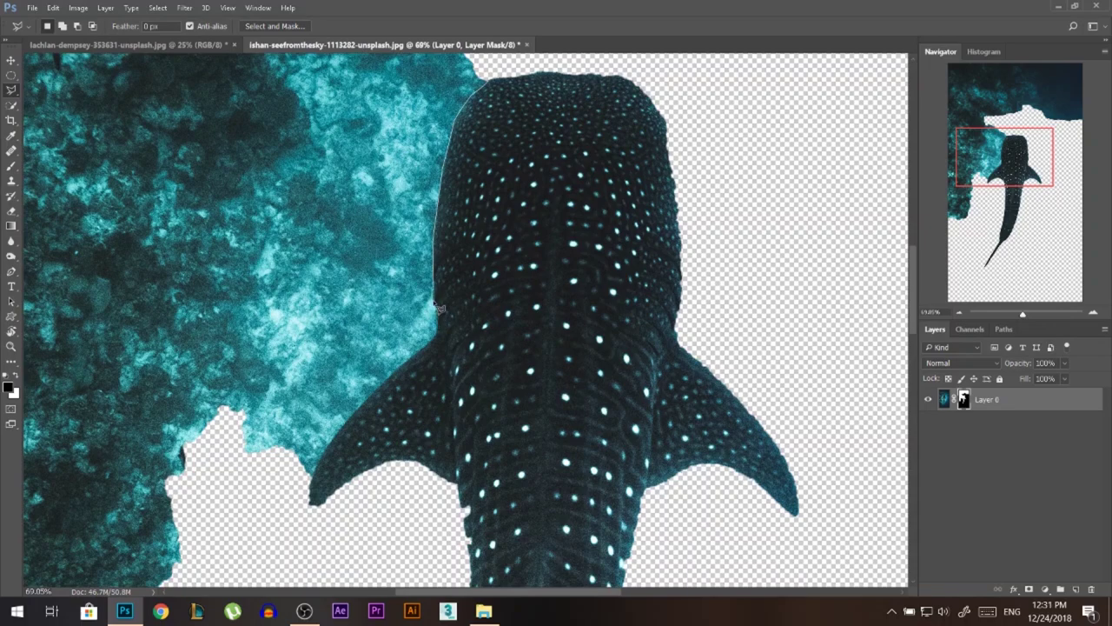
scroll(442, 330, "down", 1)
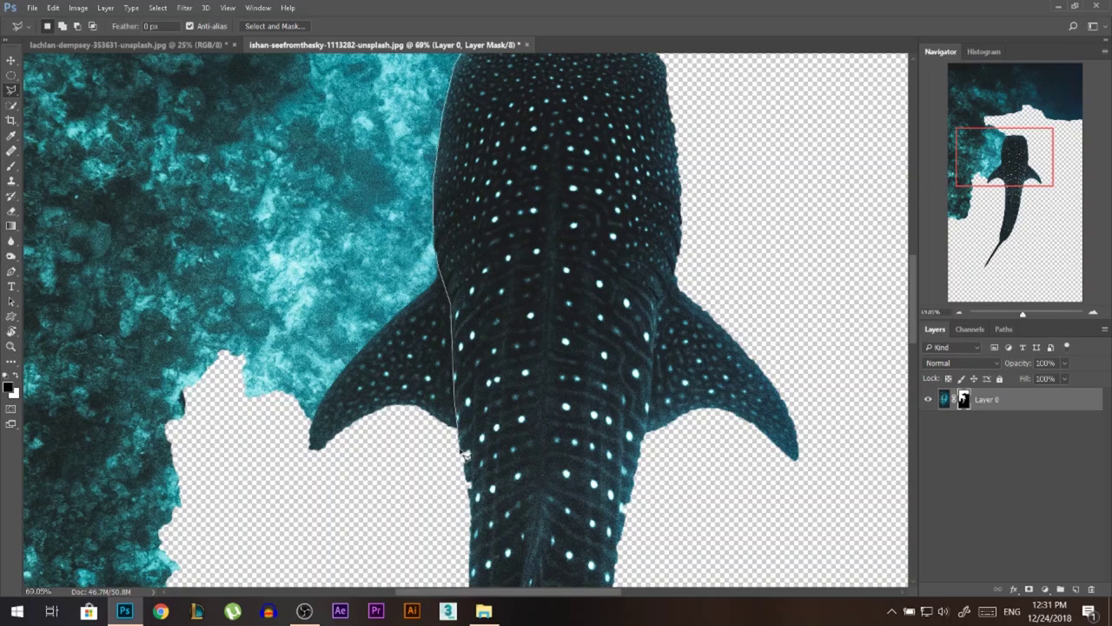
scroll(260, 99, "up", 3)
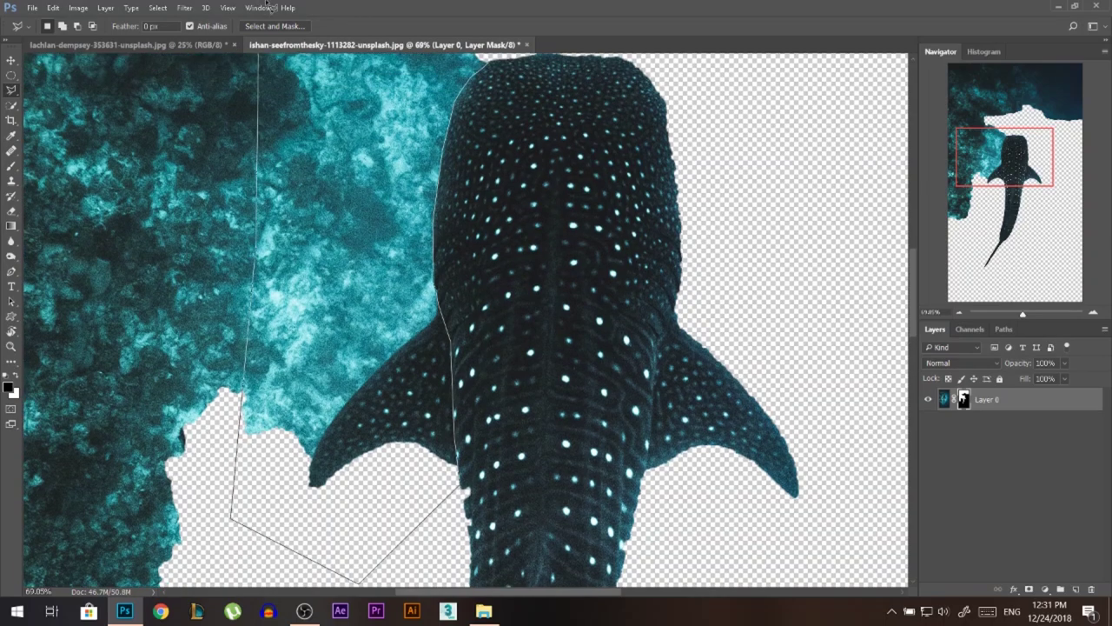
left_click(456, 93)
double_click(523, 95)
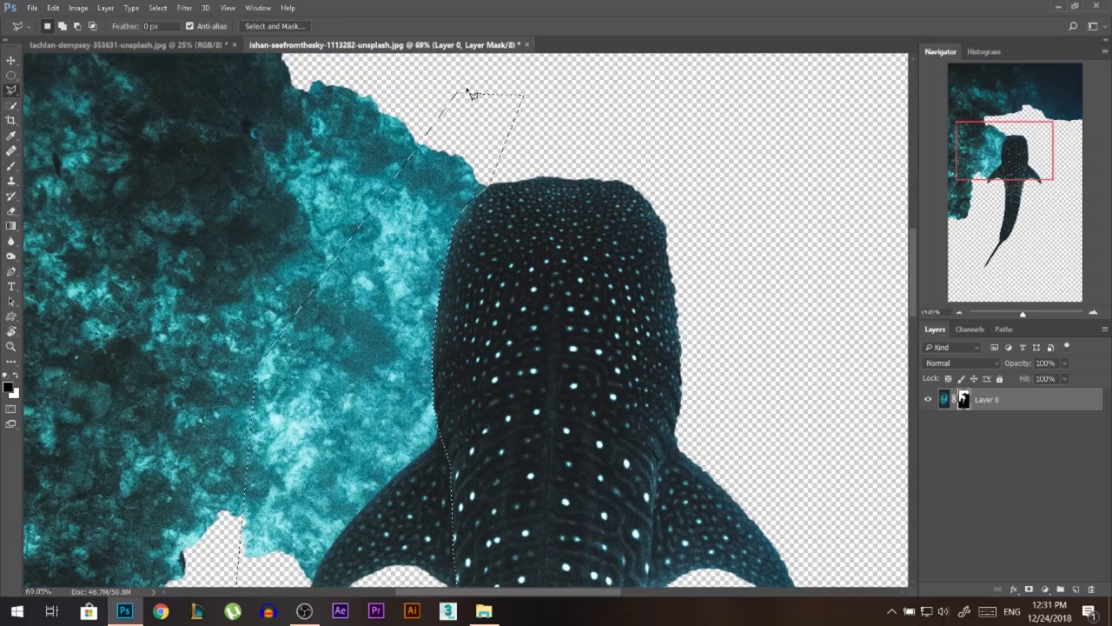
key("alt+BackSpace")
Outline the notches in the shark's left body edge below the removed fin and fill them with white on the mask
scroll(427, 95, "down", 4)
scroll(427, 417, "up", 10)
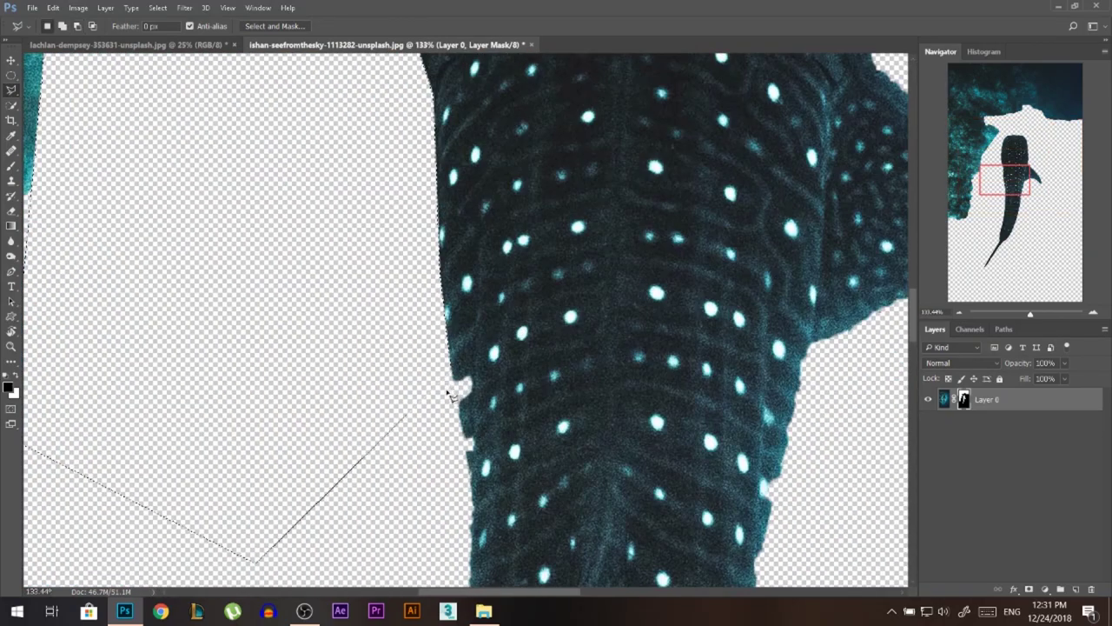
key("Escape")
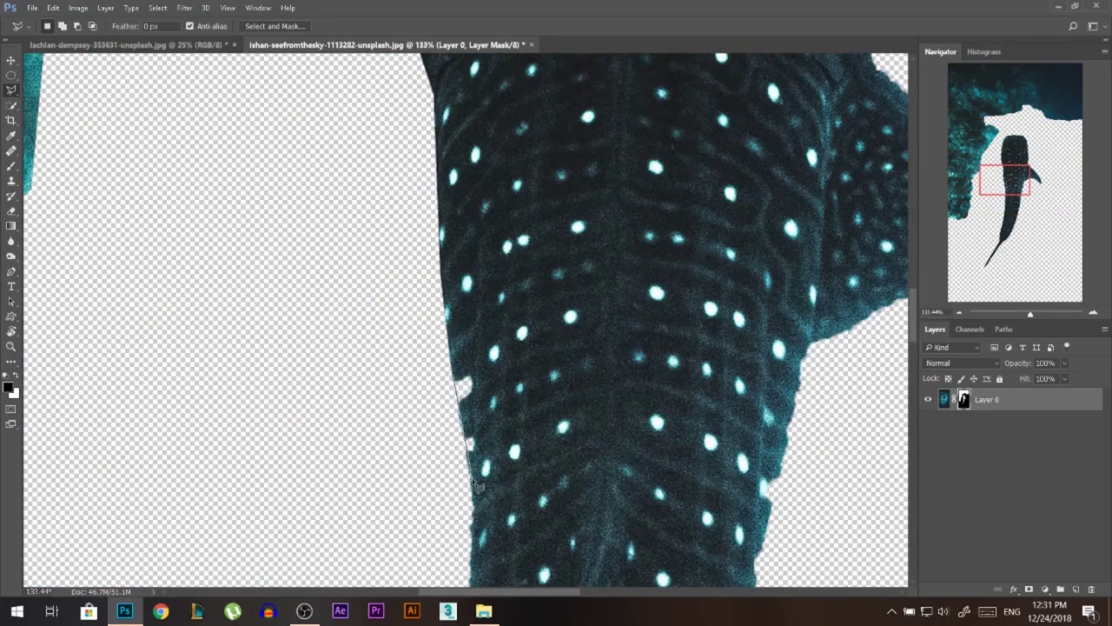
double_click(496, 276)
key("ctrl+BackSpace")
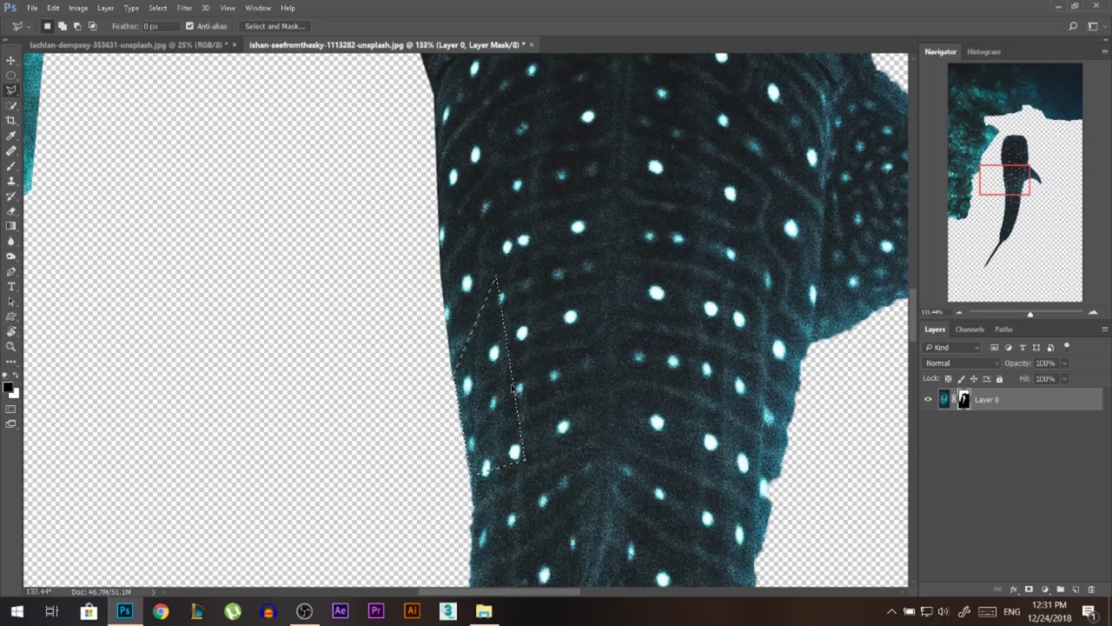
Outline the notches in the shark's right body edge below the fin, fill them with white on the mask, and deselect
scroll(591, 293, "down", 6)
scroll(711, 441, "up", 5)
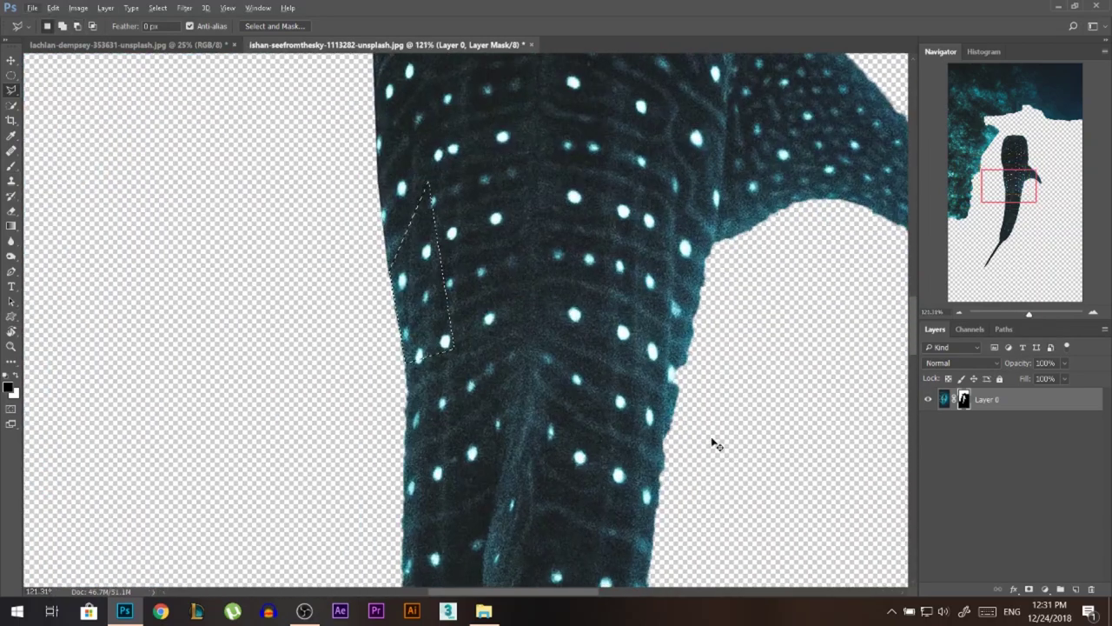
left_click(661, 492)
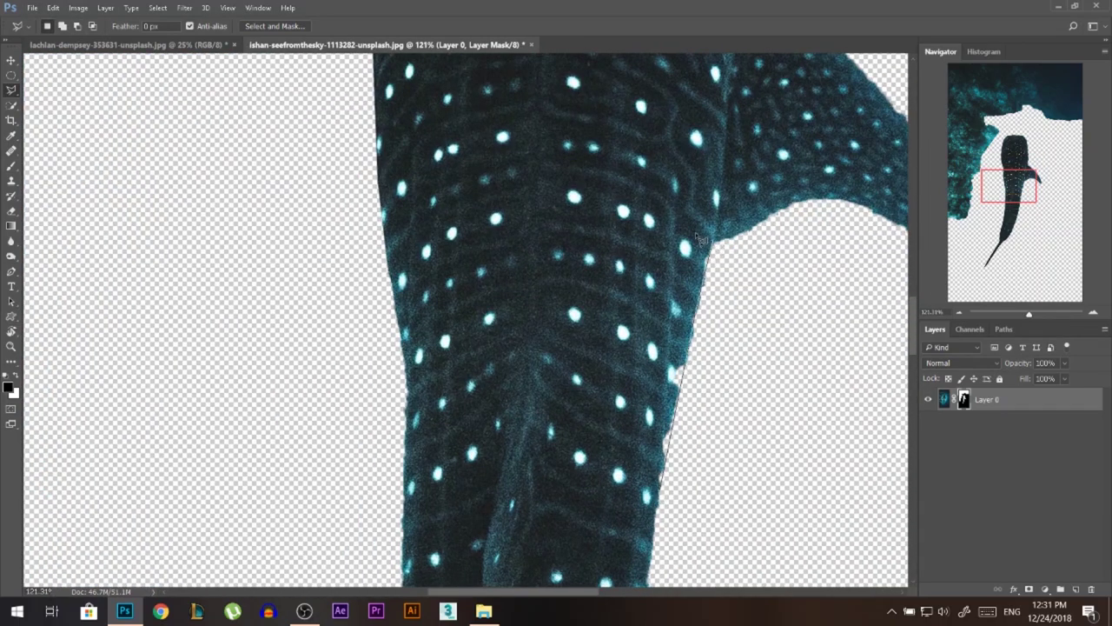
left_click(708, 241)
double_click(543, 219)
key("ctrl+BackSpace")
key("ctrl+d")
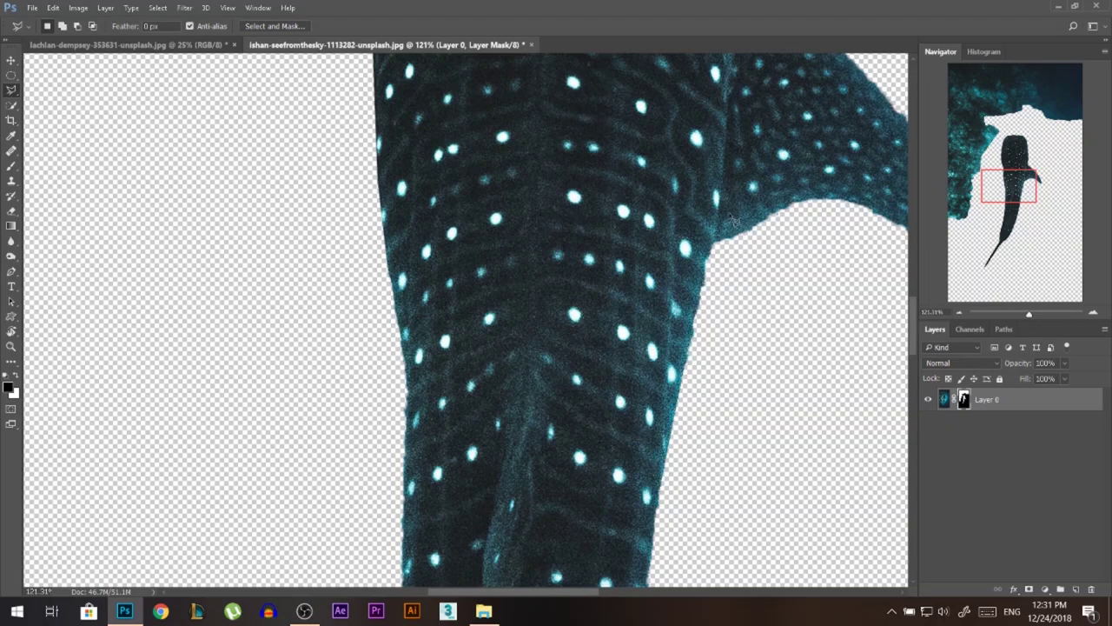
Outline the shark's right fin with the Polygonal Lasso along the body, fill it with black on the mask, and deselect
left_click(715, 246)
mouse_move(839, 120)
left_mouse_down()
mouse_move(808, 167)
mouse_move(690, 274)
left_mouse_up()
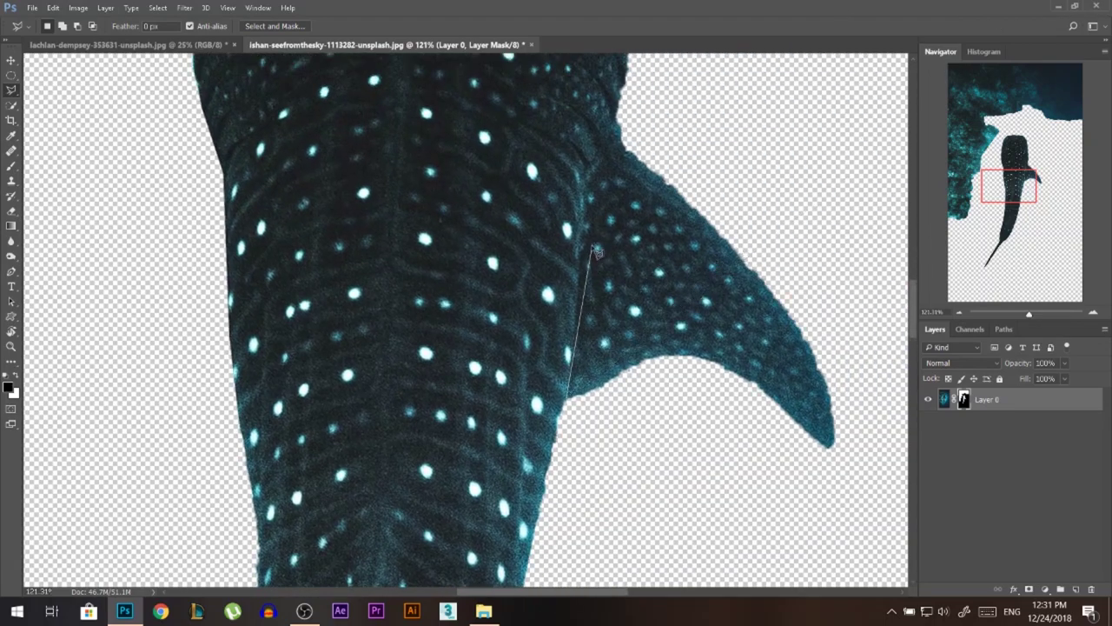
left_click(617, 116)
left_click(806, 159)
left_click(886, 401)
left_click(847, 507)
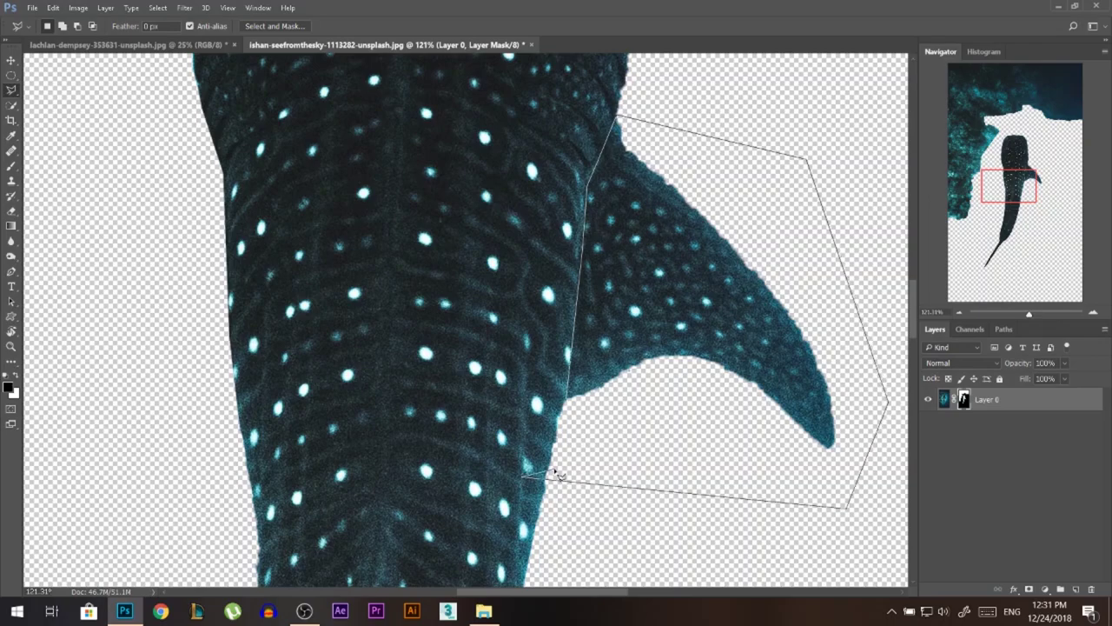
key("BackSpace")
double_click(626, 509)
key("alt+BackSpace")
key("ctrl+d")
Move the masked whale shark layer into the lachlan-dempsey-353631-unsplash.jpg sea photo and position it over the water
scroll(624, 486, "down", 10)
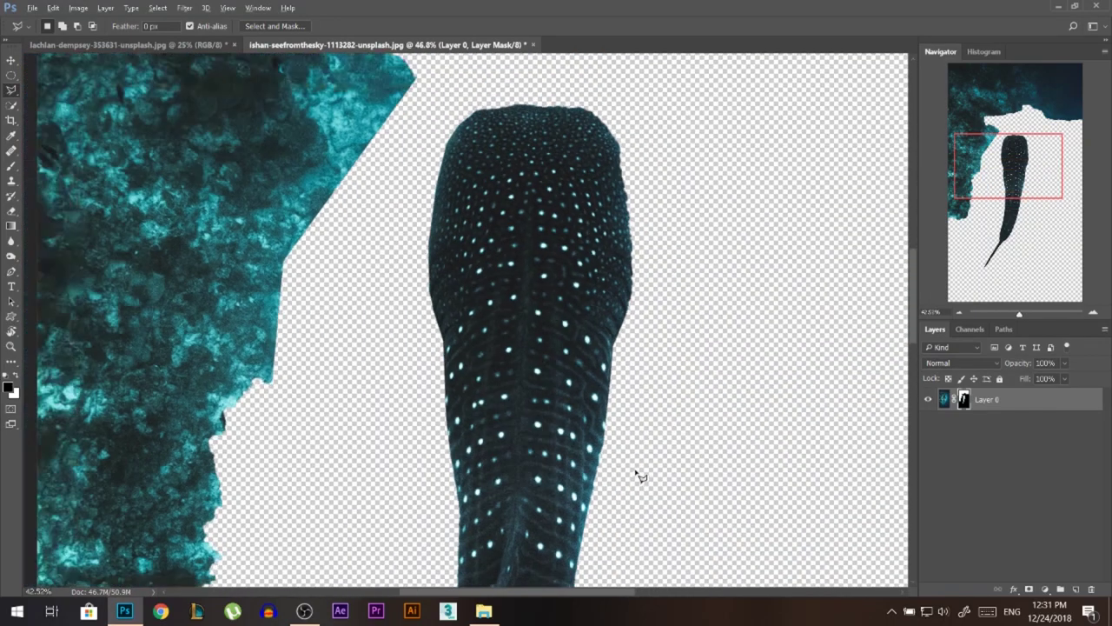
scroll(471, 282, "down", 4)
left_click(11, 60)
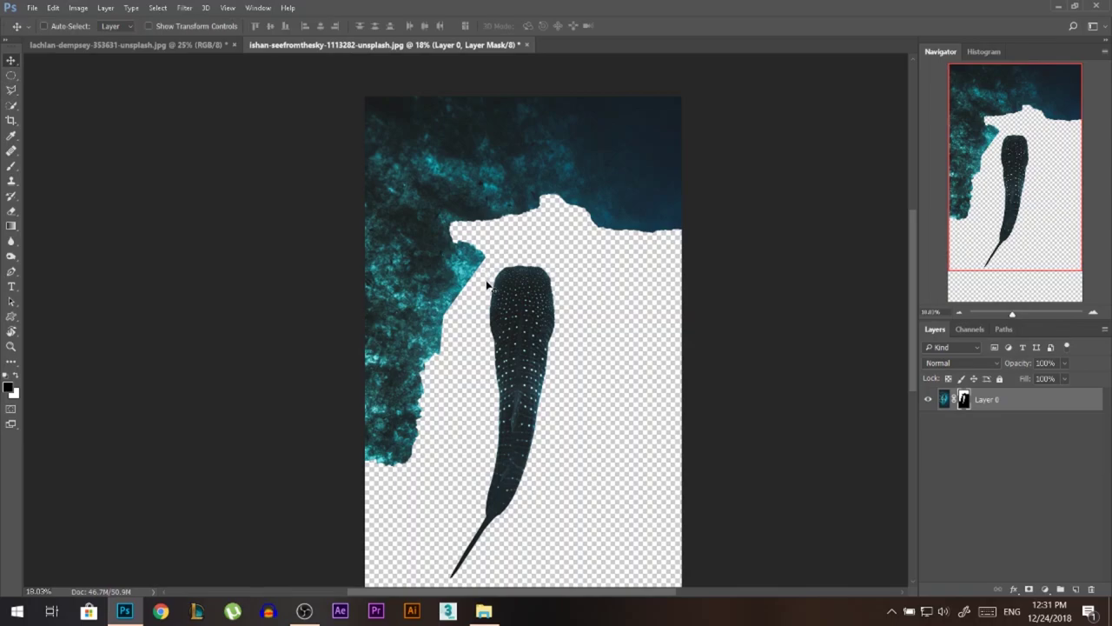
mouse_move(504, 304)
left_mouse_down()
mouse_move(230, 45)
mouse_move(191, 52)
mouse_move(499, 299)
left_mouse_up()
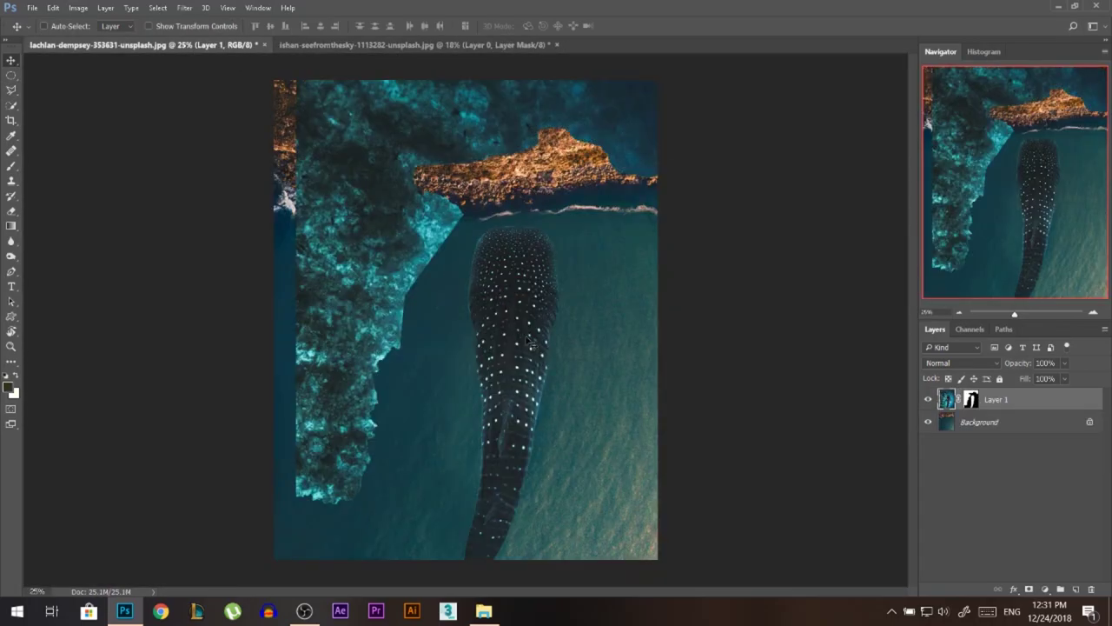
left_click_drag(529, 342, 504, 280)
Scale the whale shark layer to about 53.65% and place it in the middle of the open water
key("ctrl+t")
key("ctrl+0")
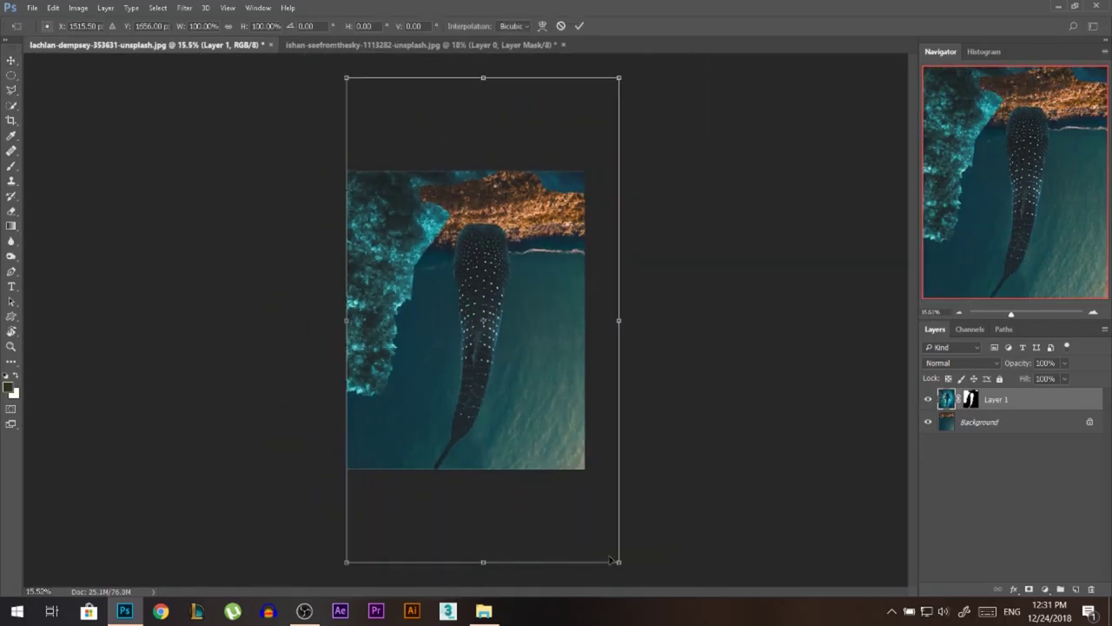
left_click_drag(613, 560, 552, 445)
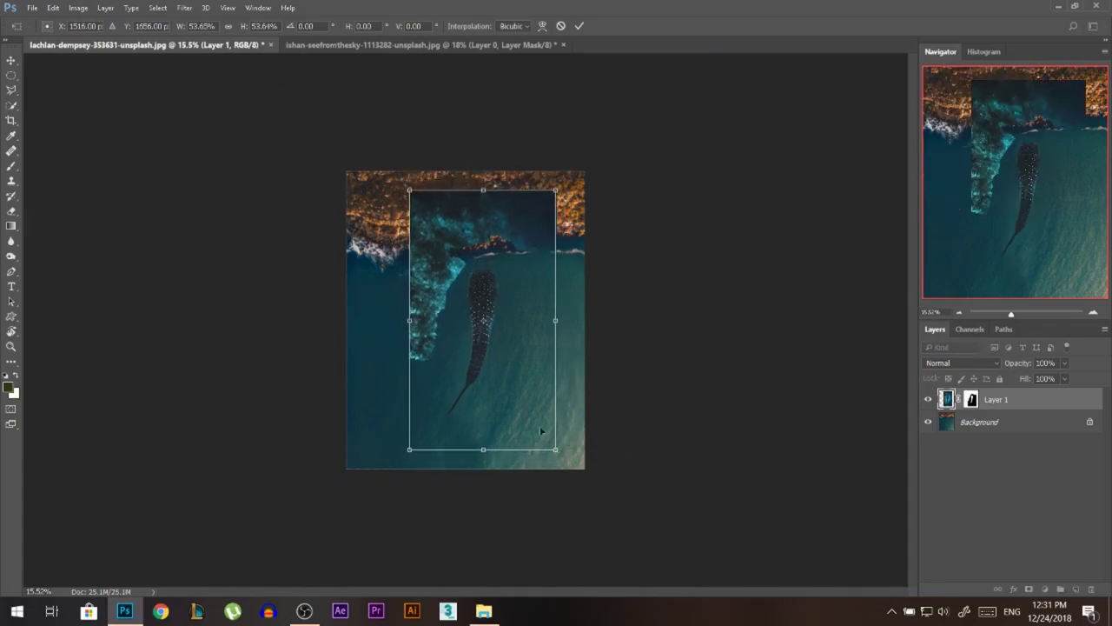
left_click_drag(495, 361, 485, 380)
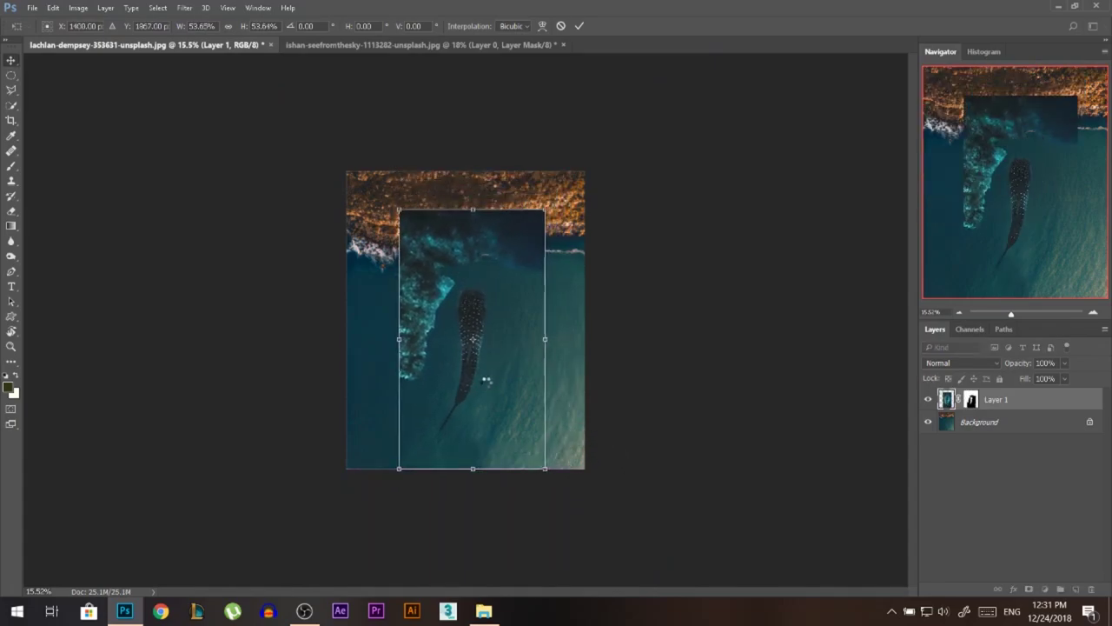
key("Return")
Outline the leftover reef around the shark with the Polygonal Lasso, fill it with black on the layer mask, and deselect
left_click(11, 89)
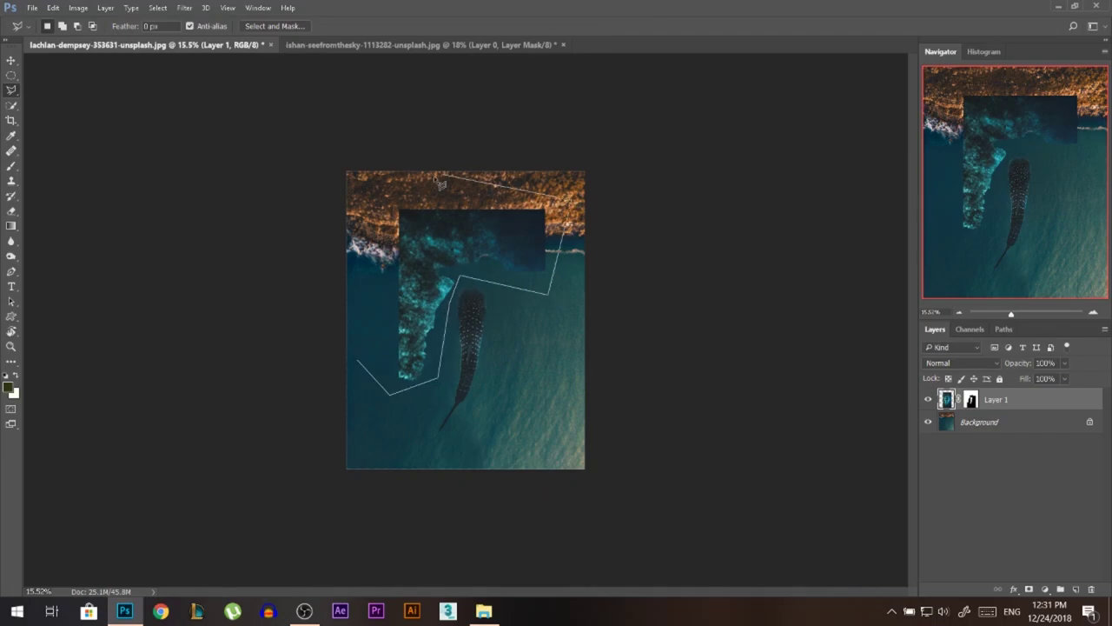
double_click(363, 180)
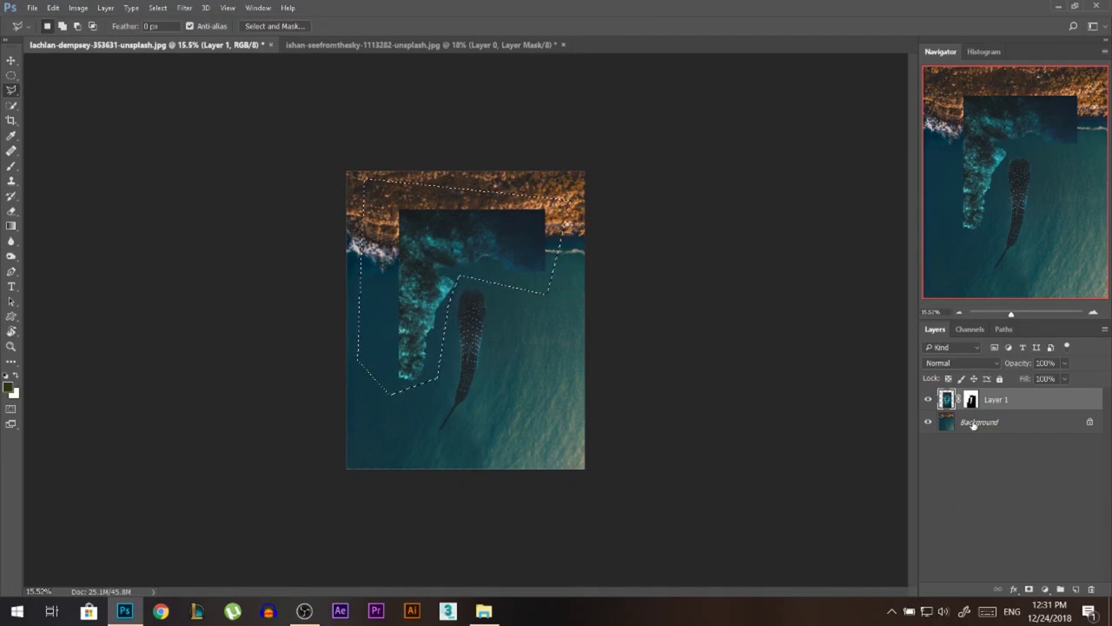
left_click(970, 403)
key("alt+BackSpace")
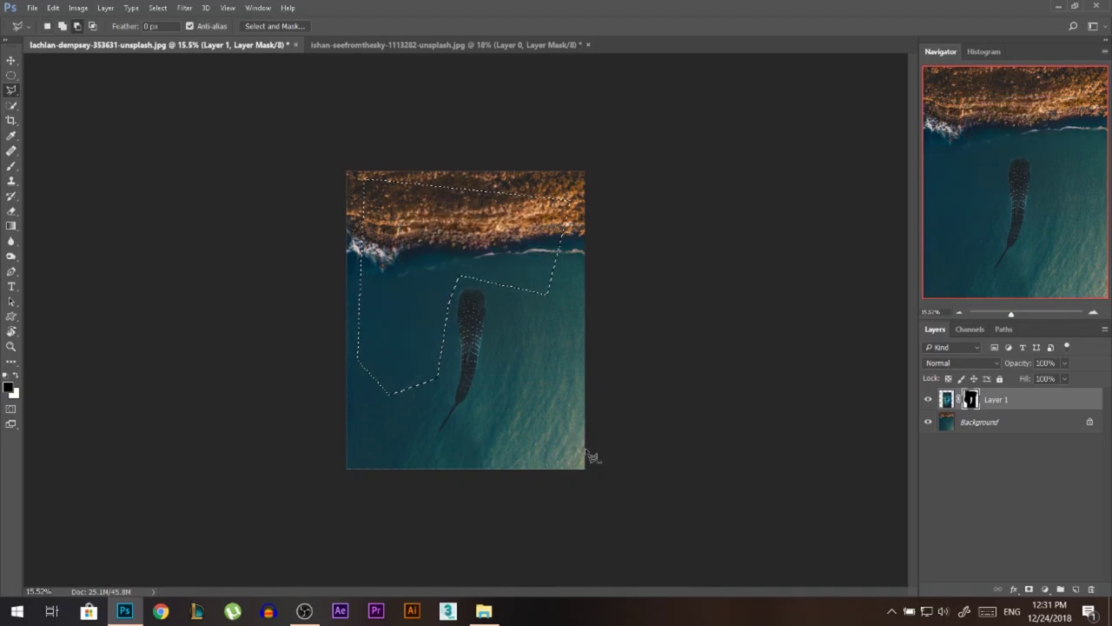
left_click(950, 399)
key("ctrl+d")
Enlarge the whale shark slightly with Free Transform and reposition it a little lower in the water
key("v")
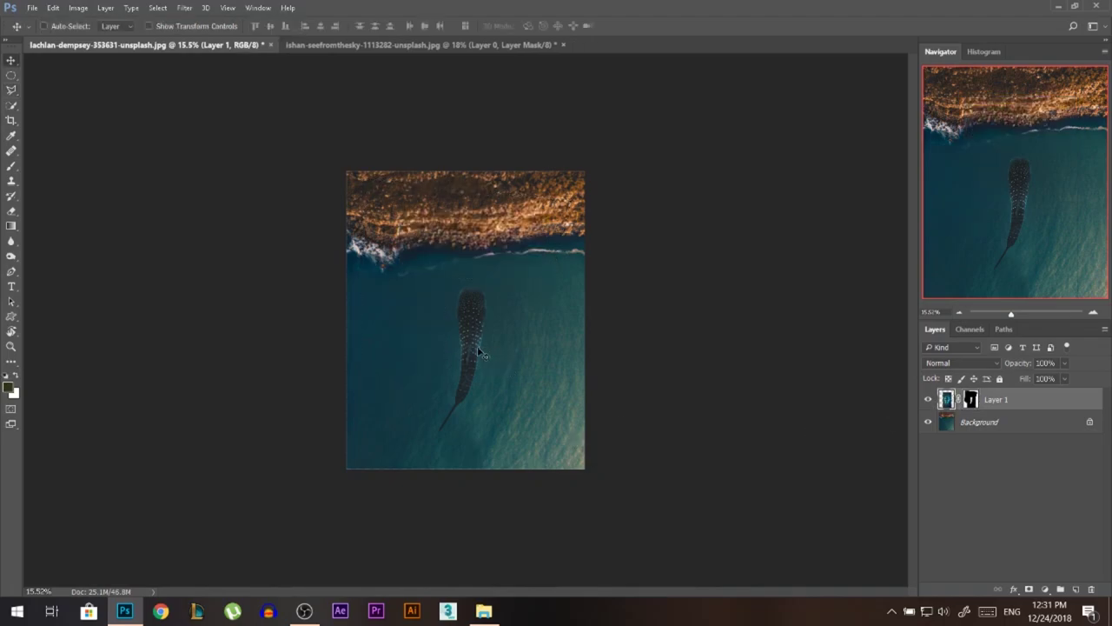
left_click_drag(482, 353, 476, 352)
key("ctrl+t")
left_click_drag(539, 209, 587, 187)
left_click_drag(507, 308, 514, 320)
left_click_drag(564, 182, 554, 201)
left_click_drag(512, 265, 513, 271)
key("Return")
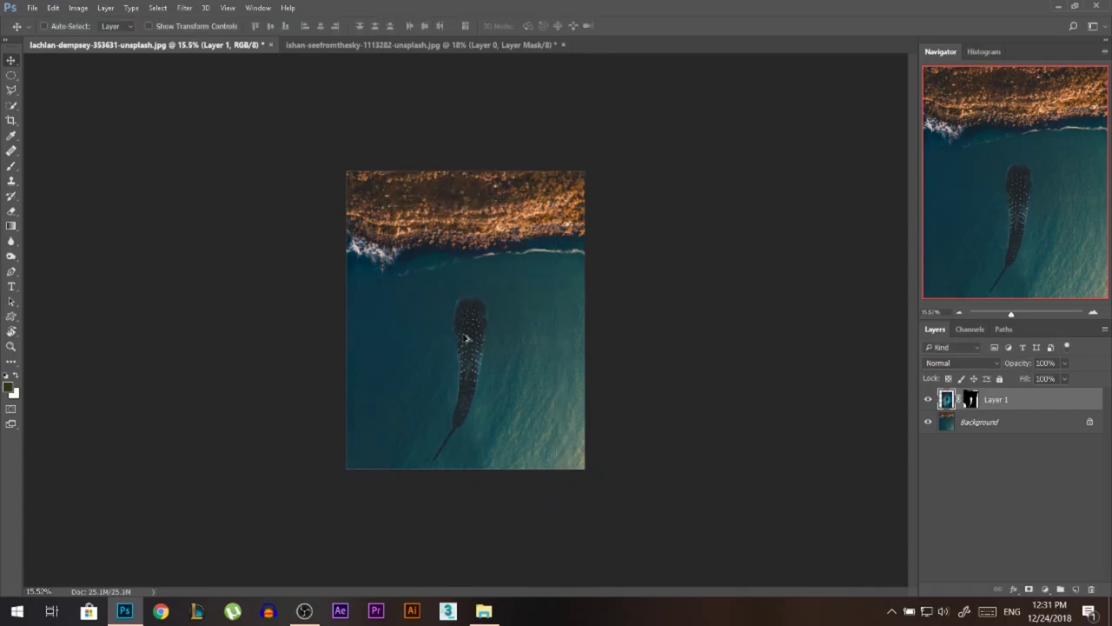
Rotate the whale shark layer by about -1.55° with Free Transform
scroll(466, 338, "up", 5)
scroll(442, 293, "down", 3)
key("ctrl+t")
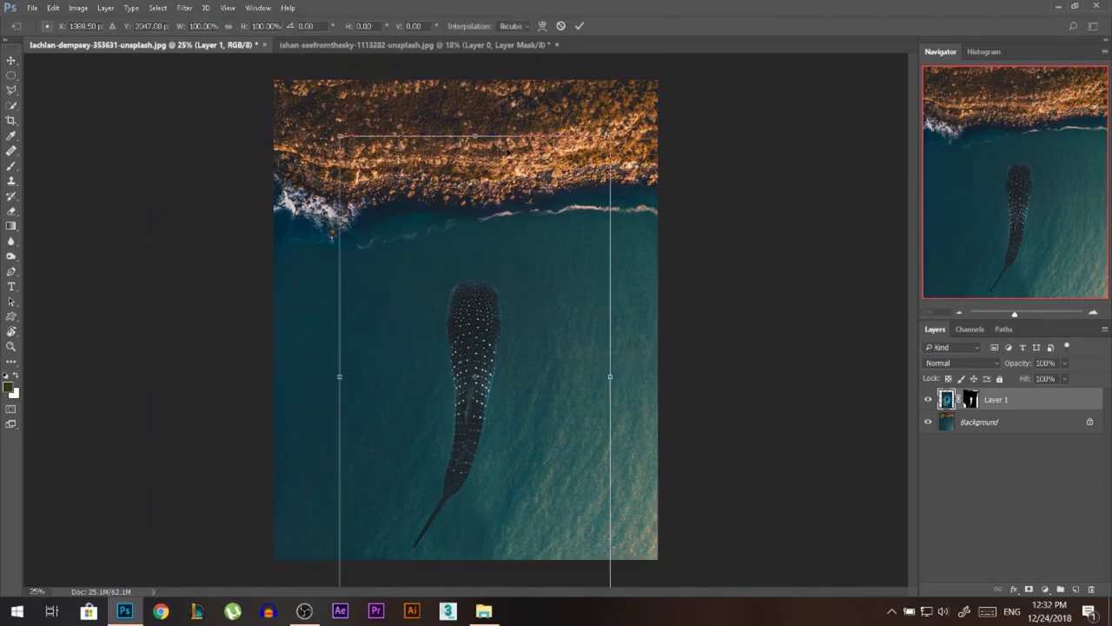
key("Return")
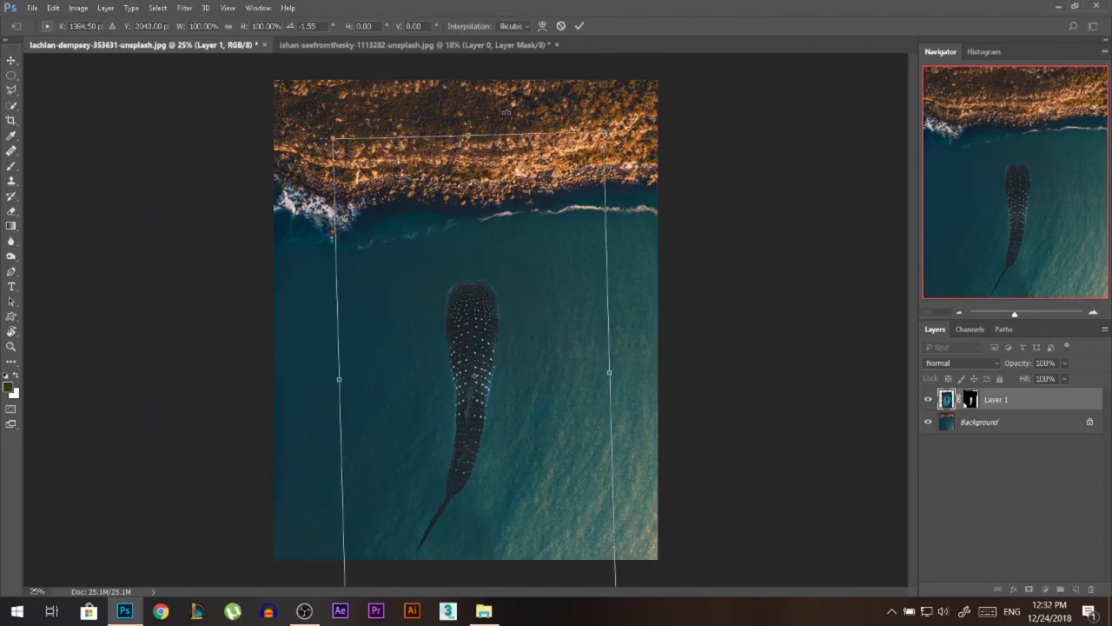
Place the flying-bird-top-view image from the yt folder into the composite and move it over the whale shark
left_click(484, 611)
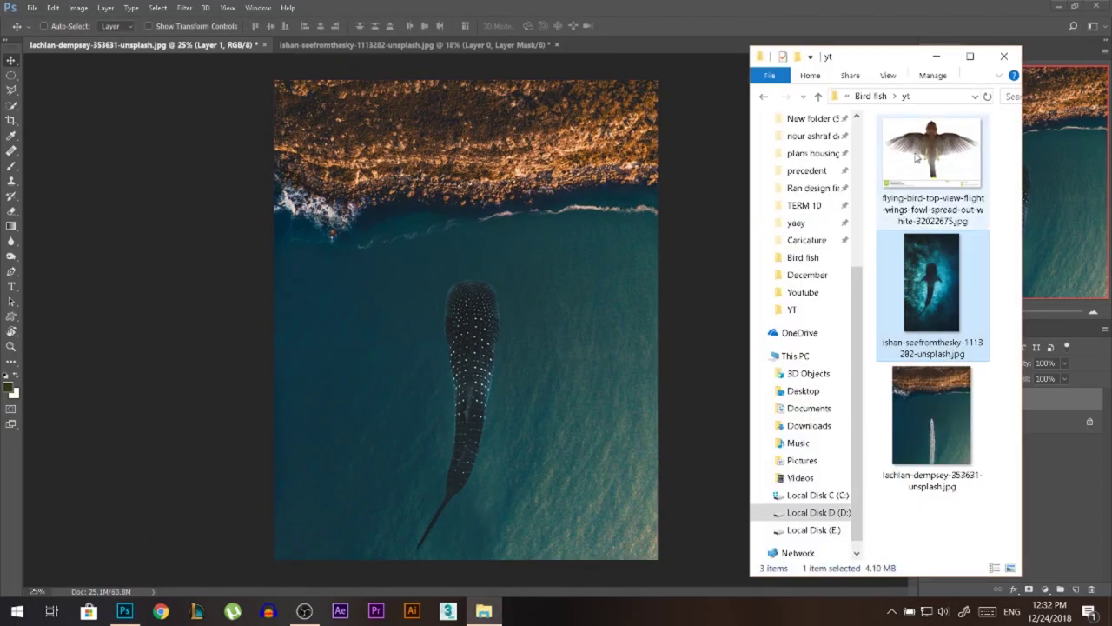
left_click_drag(917, 152, 590, 266)
key("Return")
key("ctrl+t")
key("Return")
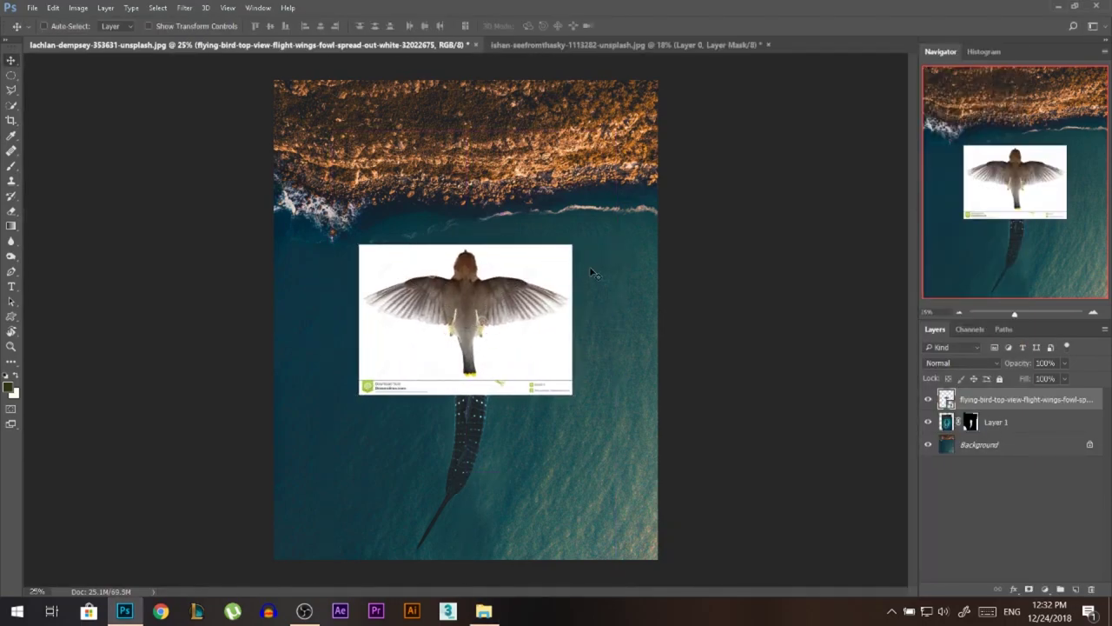
left_click_drag(474, 346, 483, 389)
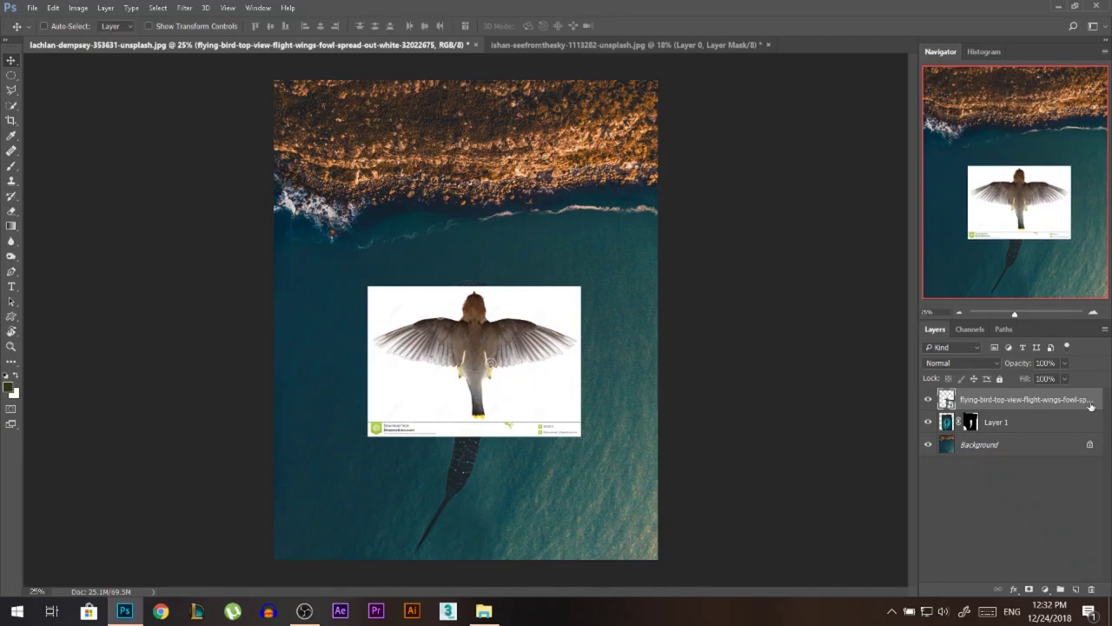
Lower the bird layer's opacity to 33% and enlarge it to about 592% over the shark's body
left_click_drag(1008, 366, 1022, 366)
scroll(861, 356, "up", 5)
left_click_drag(646, 381, 619, 362)
key("ctrl+t")
scroll(573, 308, "down", 4)
left_click_drag(626, 244, 666, 218)
left_click_drag(580, 333, 582, 381)
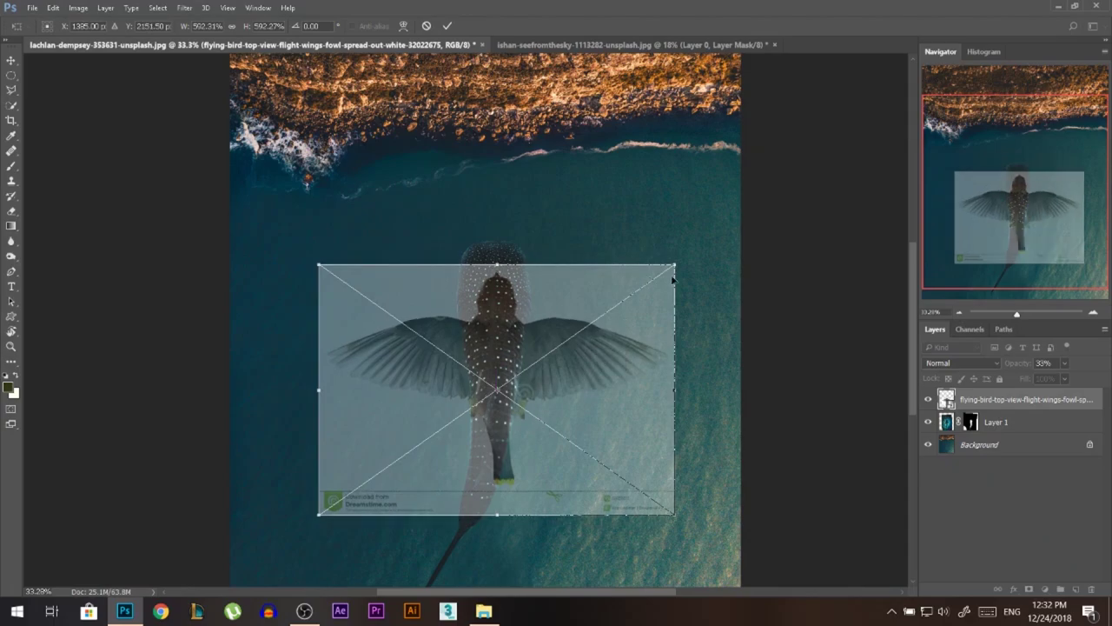
Scale the bird layer down to about 566% and nudge it up and right to line its wings up with the shark
left_click_drag(674, 264, 667, 270)
left_click_drag(617, 341, 613, 347)
key("Up")
key("Up")
key("Up")
key("Up")
key("Up")
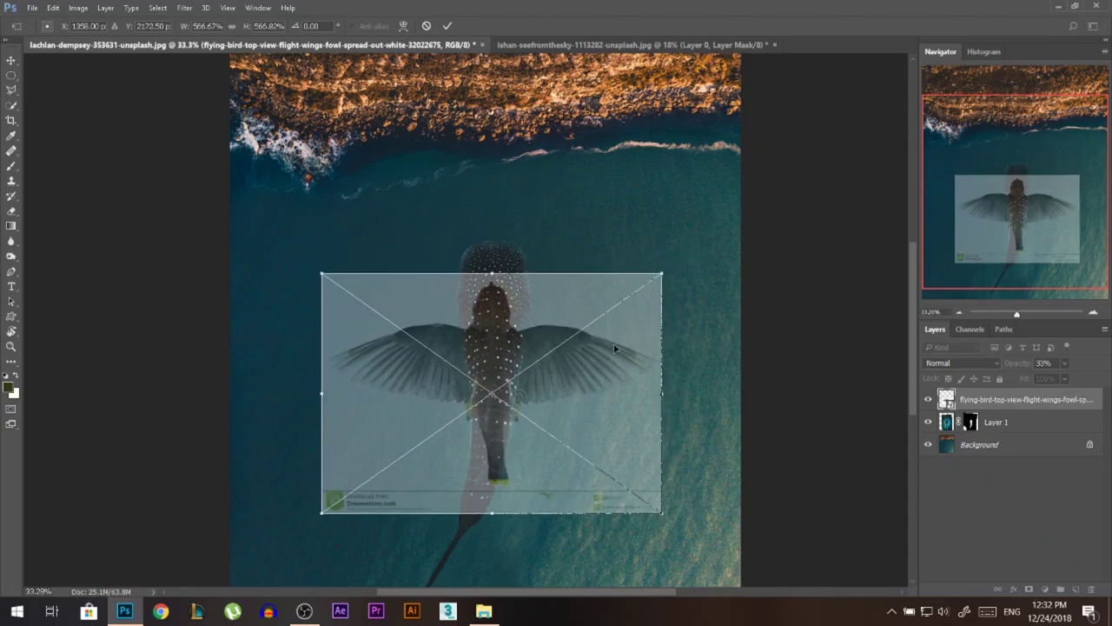
key("Right")
key("Right")
key("Return")
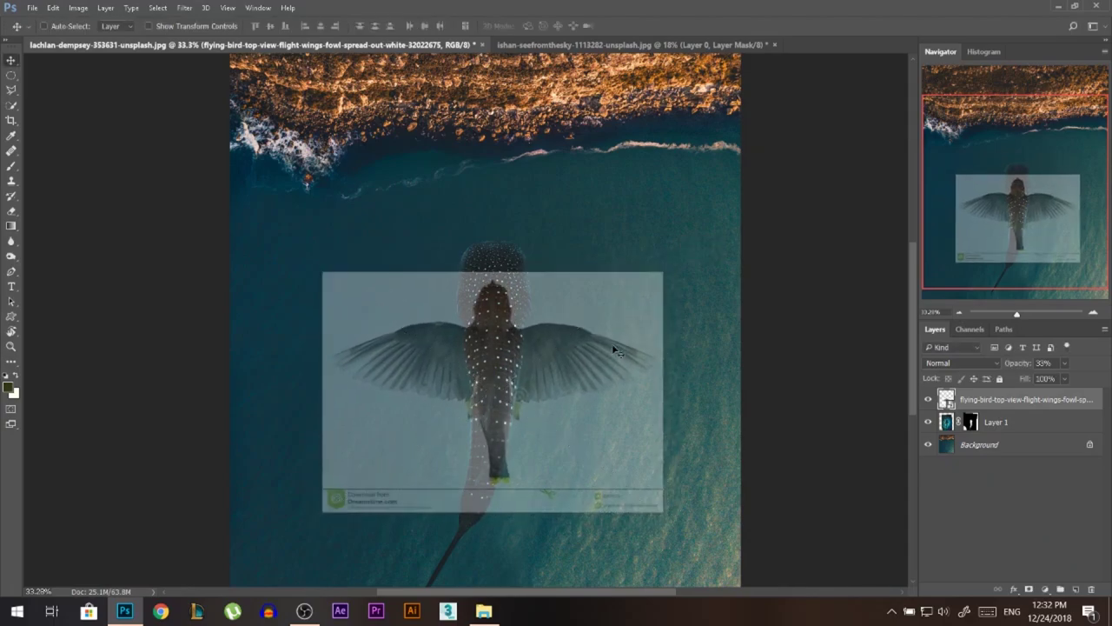
Restore the bird layer's opacity to 100% and switch to the Magic Wand tool
scroll(584, 393, "up", 3)
key("Return")
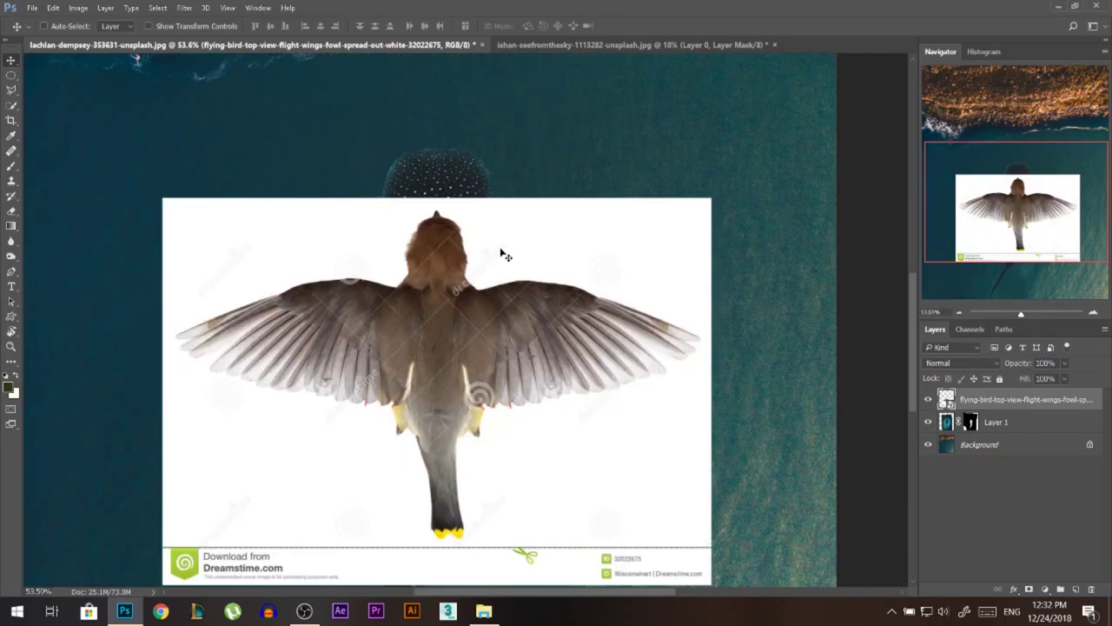
scroll(452, 265, "down", 1)
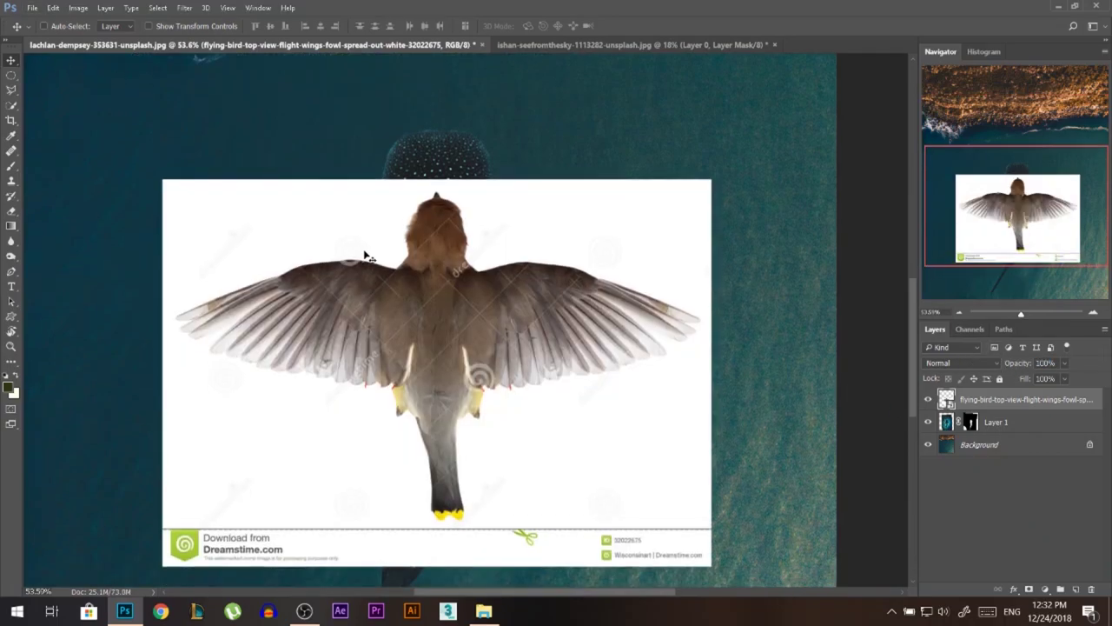
left_click(13, 108)
left_click(73, 116)
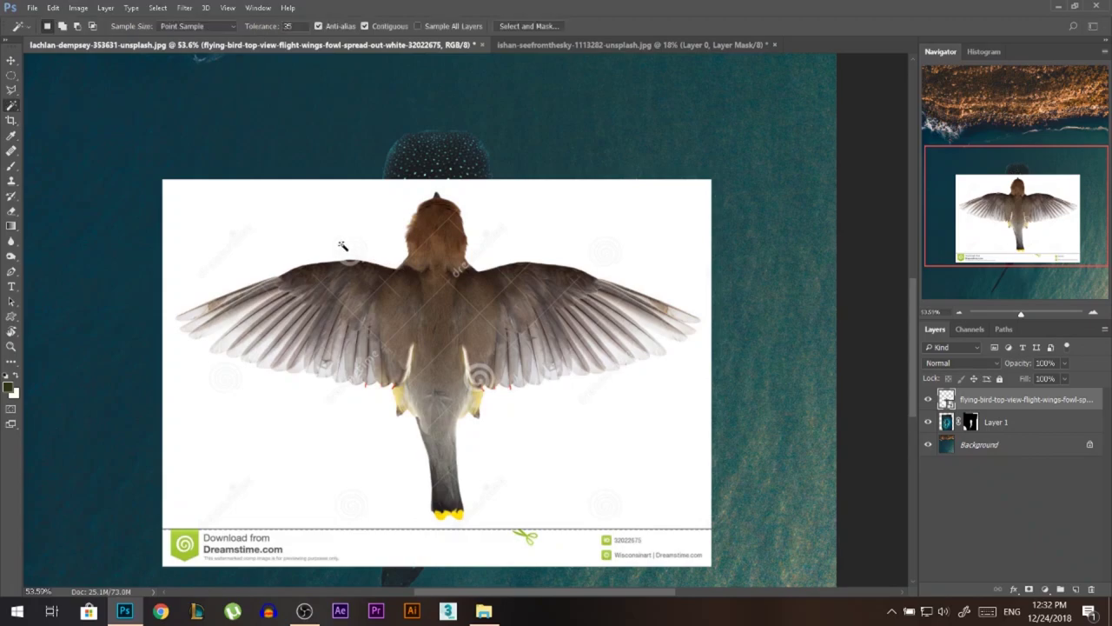
left_click(269, 249)
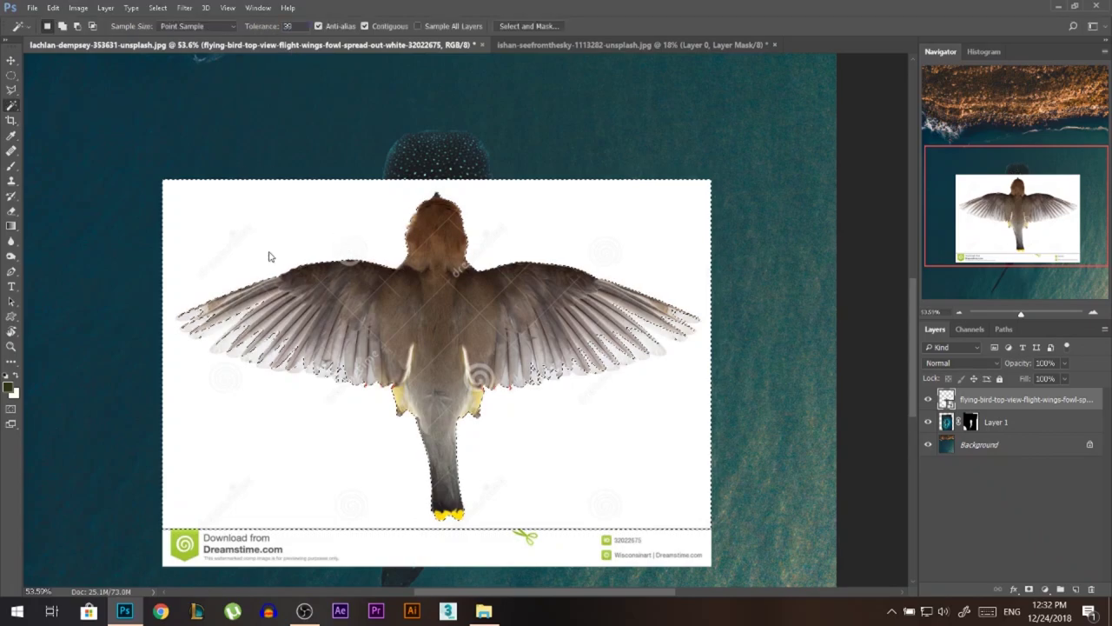
scroll(203, 322, "up", 3)
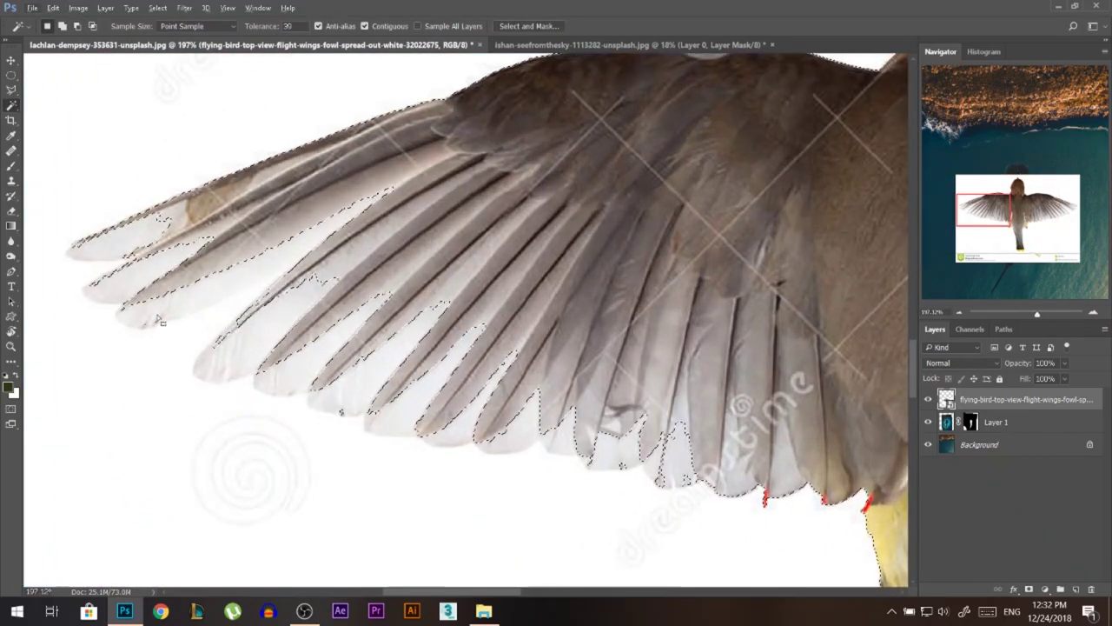
scroll(208, 330, "down", 1)
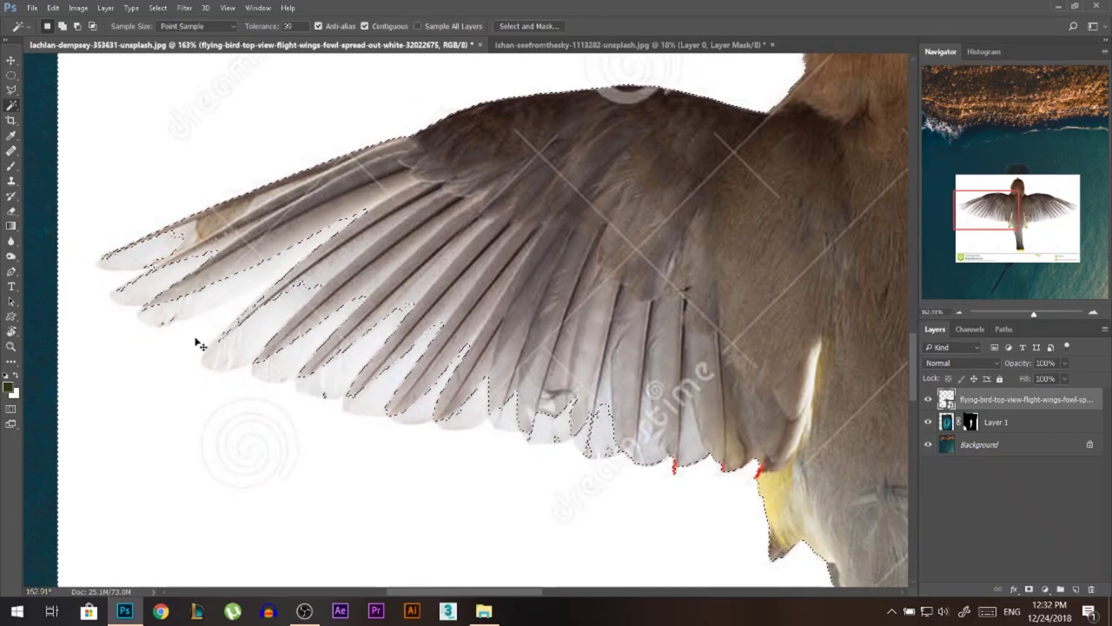
key("ctrl+d")
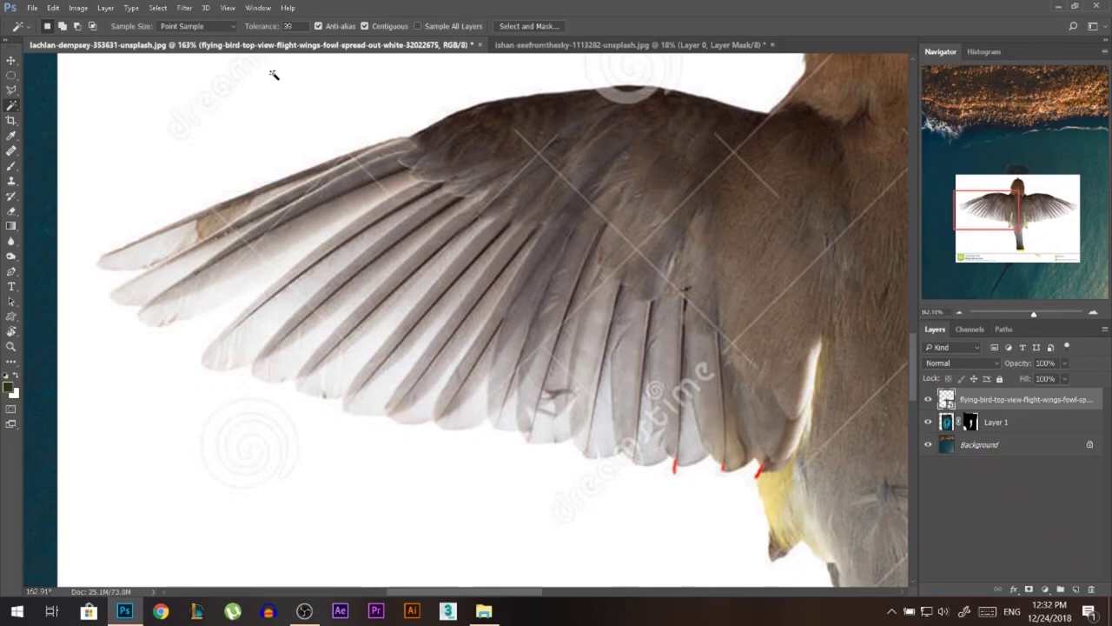
left_click(189, 180)
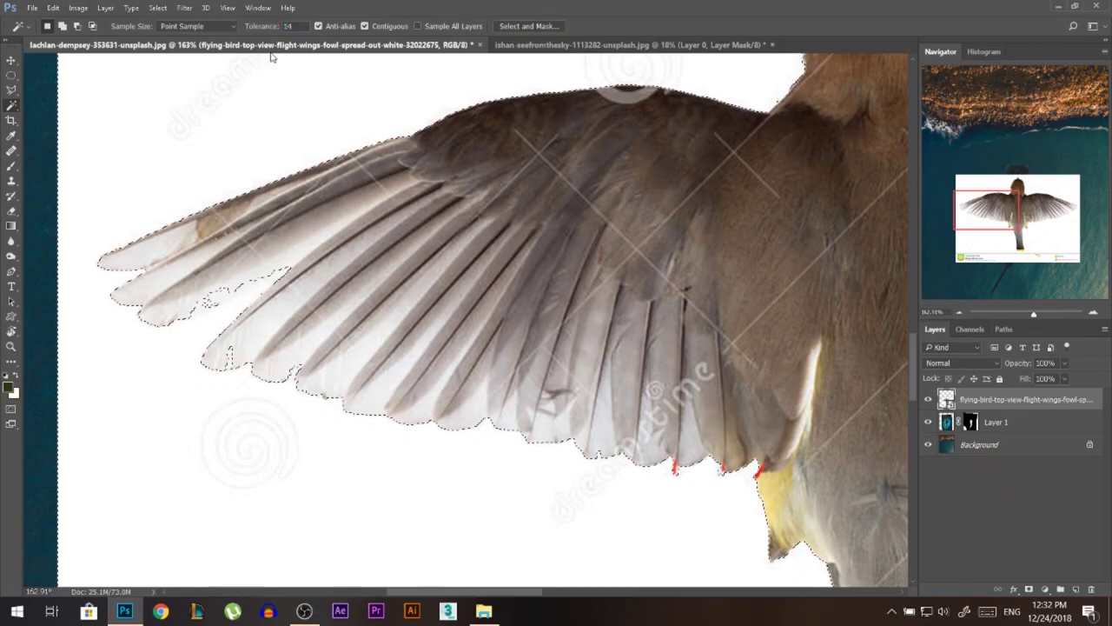
left_click(205, 322, "shift")
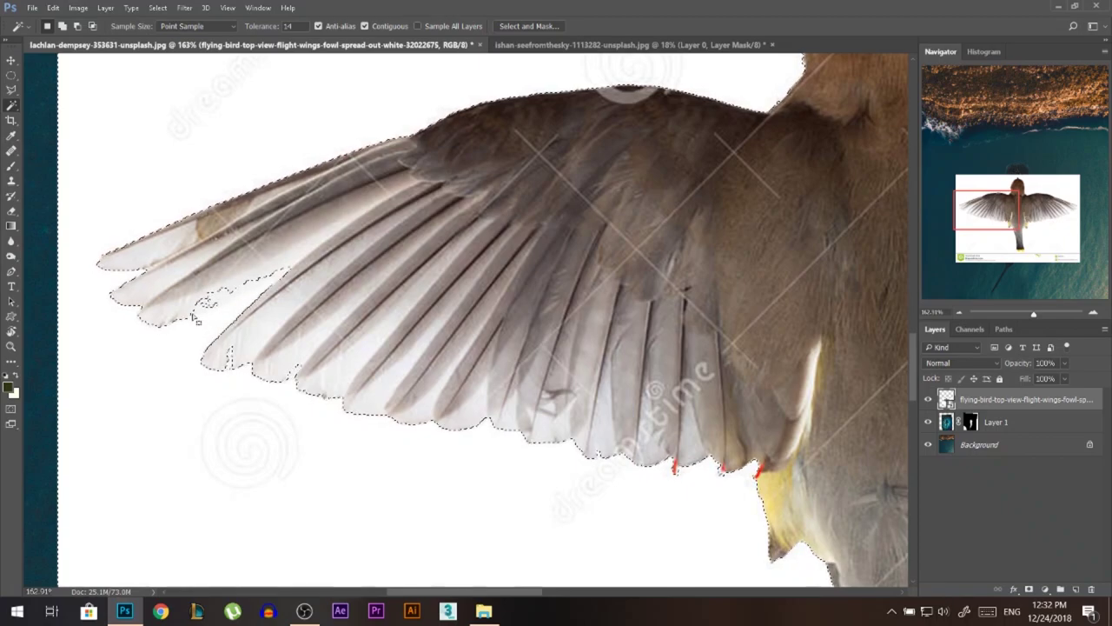
key("ctrl+d")
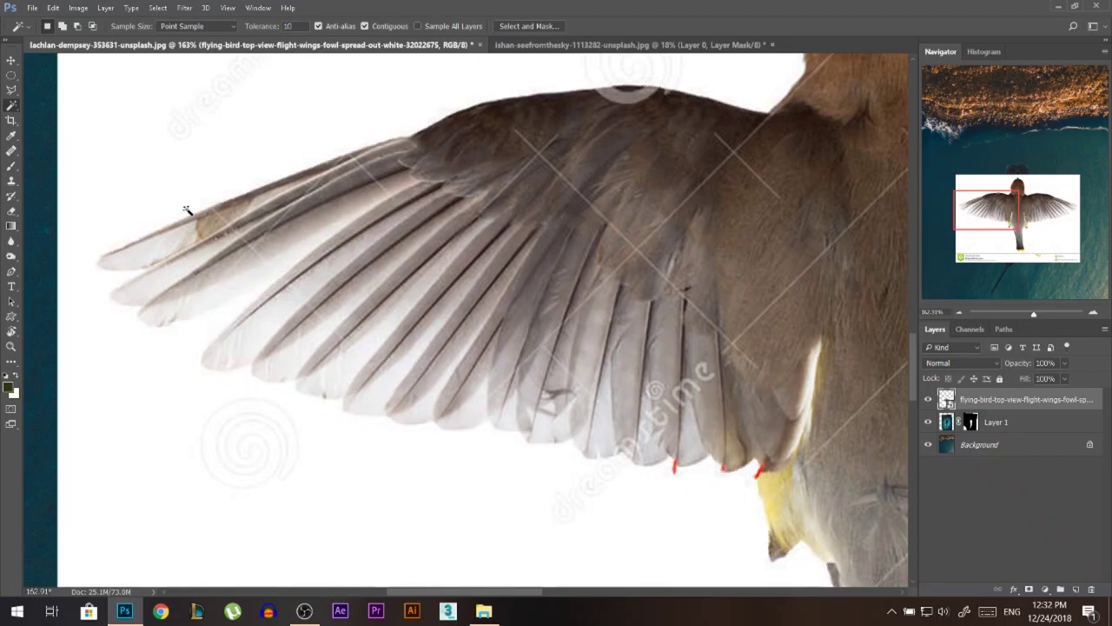
Select the white background around the bird with the Magic Wand at tolerance 10, rasterize the bird layer and delete that background
left_click(170, 206)
scroll(184, 311, "down", 2)
scroll(184, 306, "down", 3)
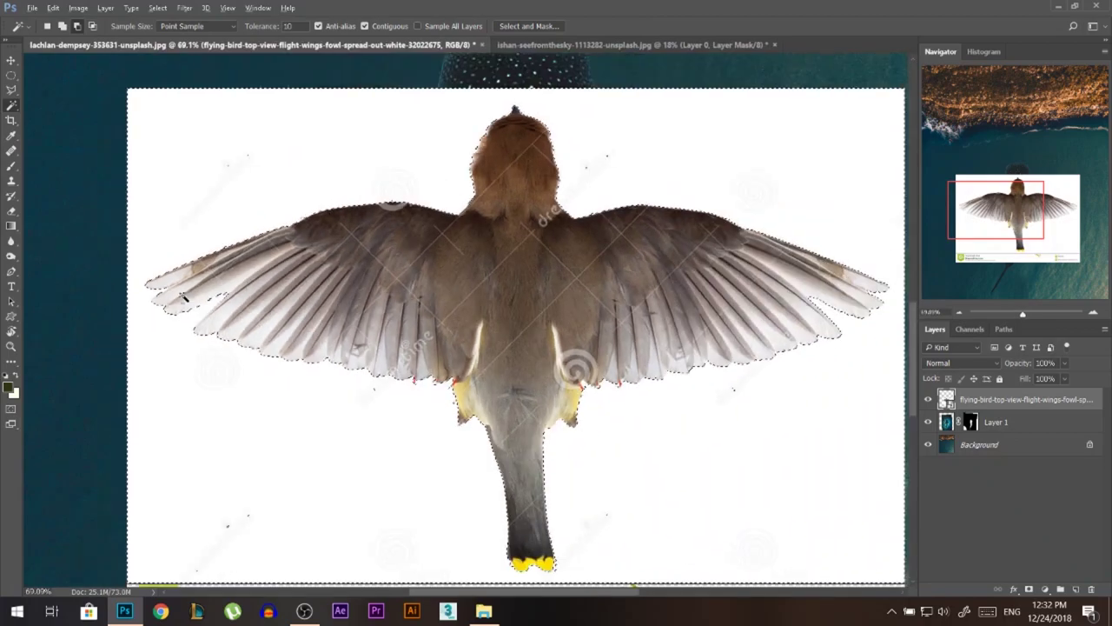
scroll(738, 334, "up", 2)
scroll(753, 346, "down", 2)
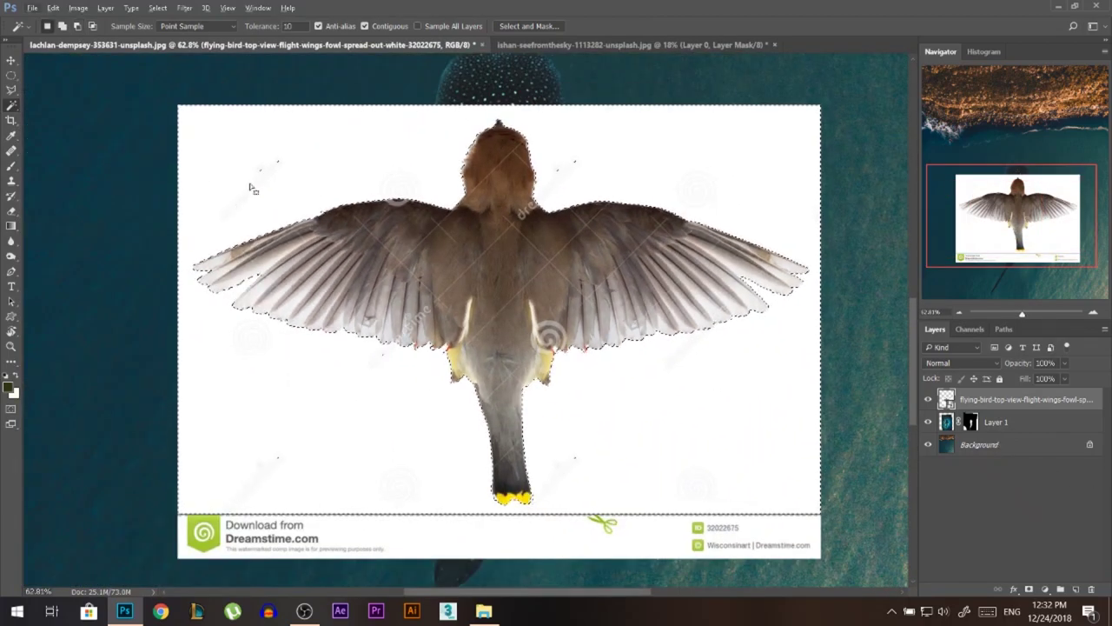
right_click(1017, 399)
left_click(824, 323)
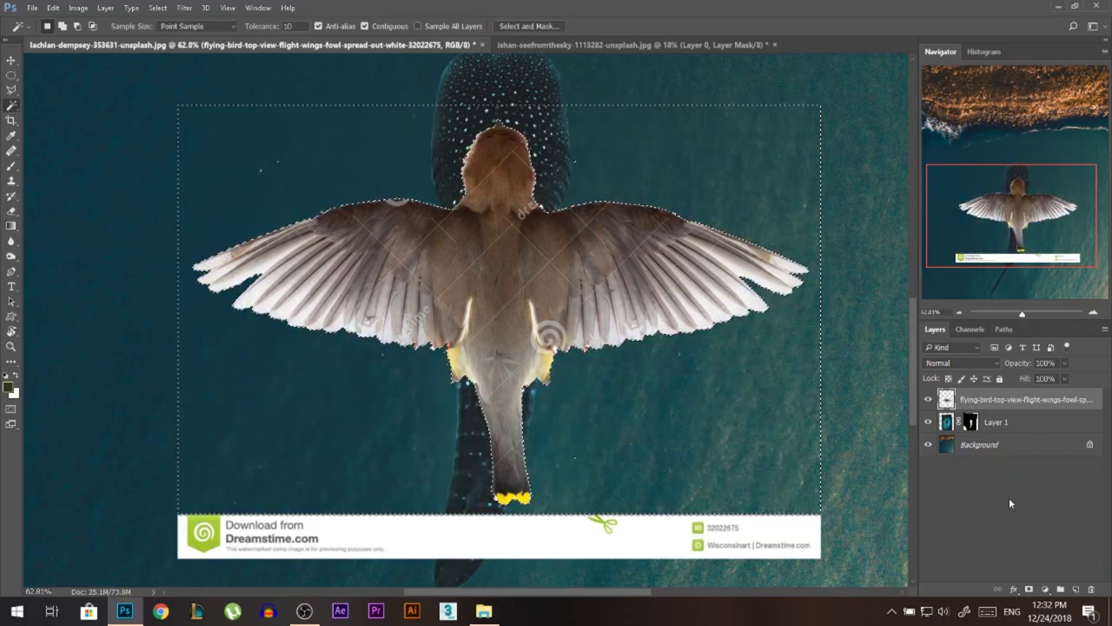
key("Delete")
key("ctrl+d")
scroll(519, 298, "down", 5)
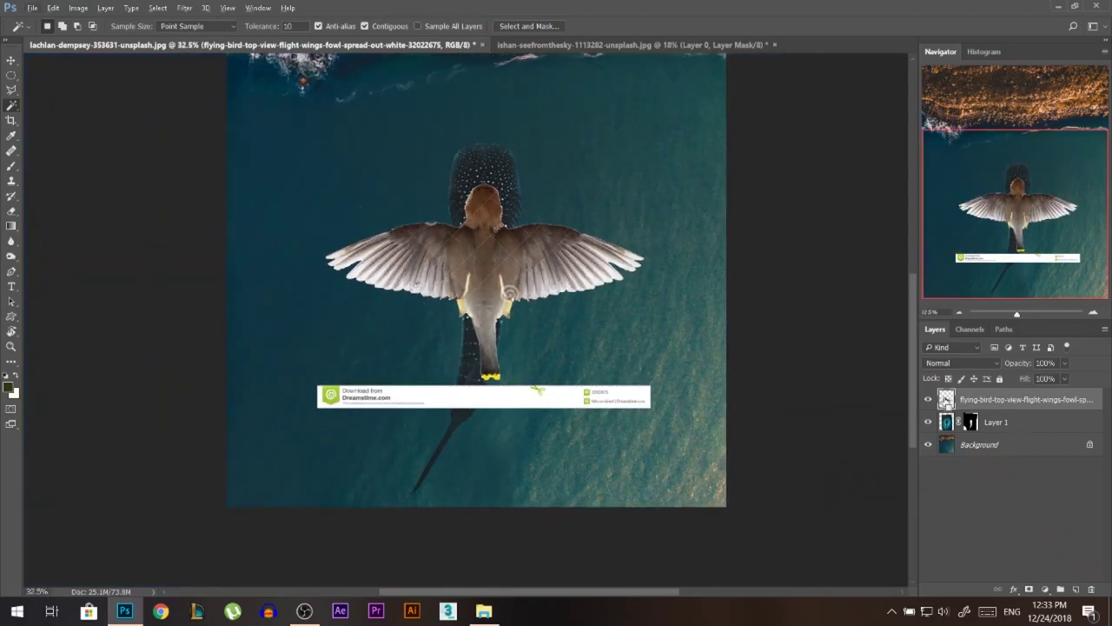
key("m")
left_click_drag(673, 441, 273, 325)
key("ctrl+d")
Delete the Dreamstime banner and the bird's tail below the wings using the Rectangular Marquee tool
right_click(11, 75)
left_click(39, 80)
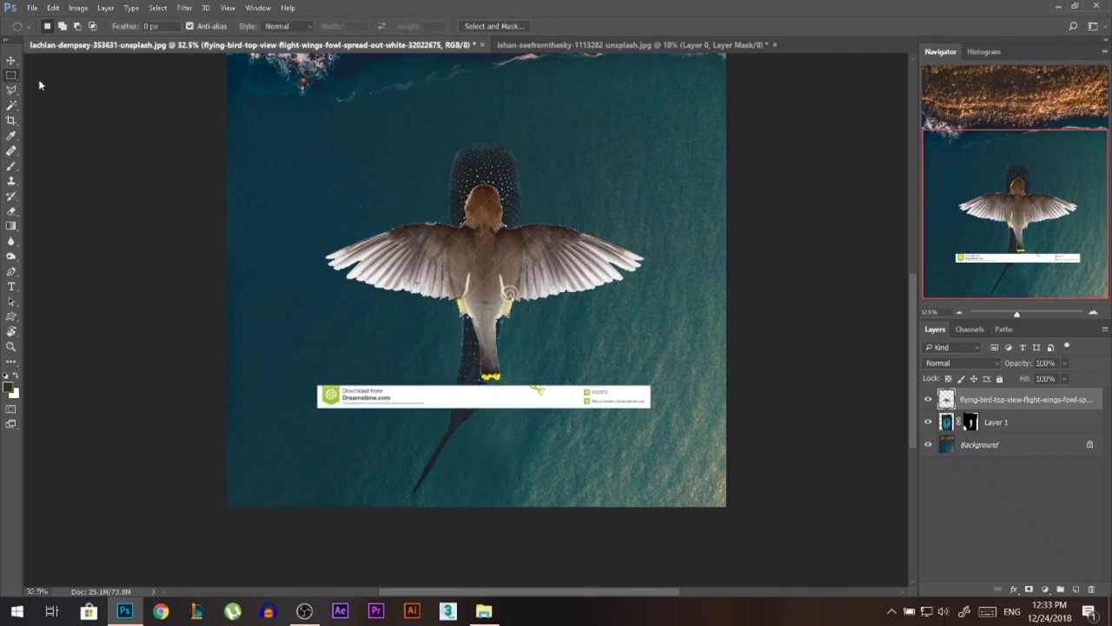
left_click_drag(683, 439, 306, 313)
key("ctrl+d")
key("Delete")
key("ctrl+d")
Delete the bird's head above the wings with a rectangular selection and deselect
scroll(497, 199, "up", 10)
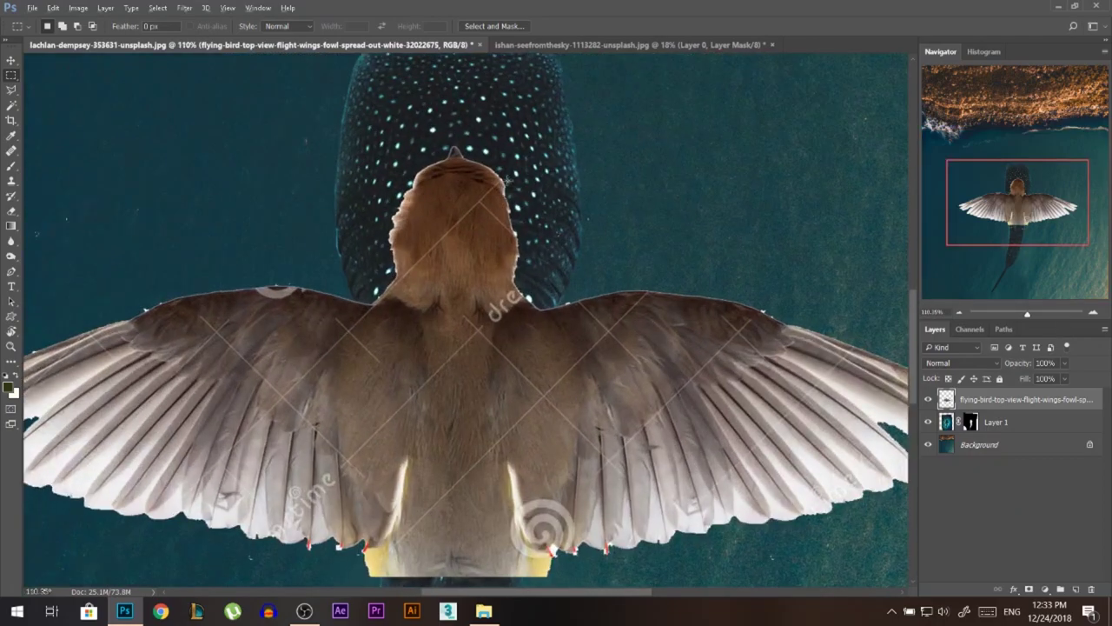
left_click_drag(537, 128, 374, 306)
key("Delete")
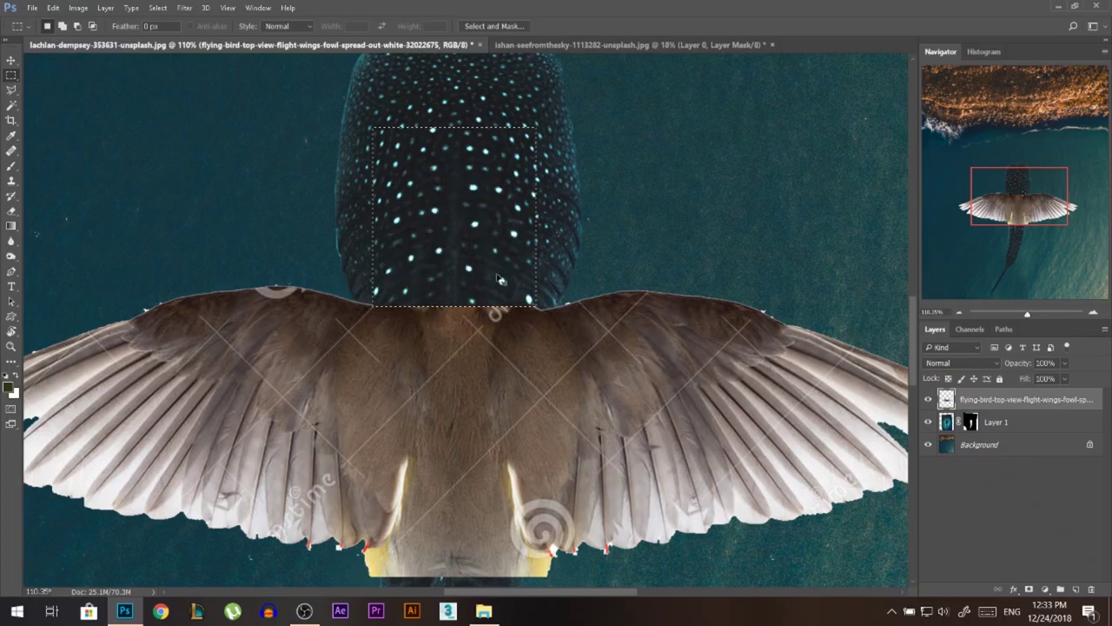
key("ctrl+d")
Move the bird wings slightly down the shark's body and scale them down a little
key("v")
scroll(501, 279, "down", 5)
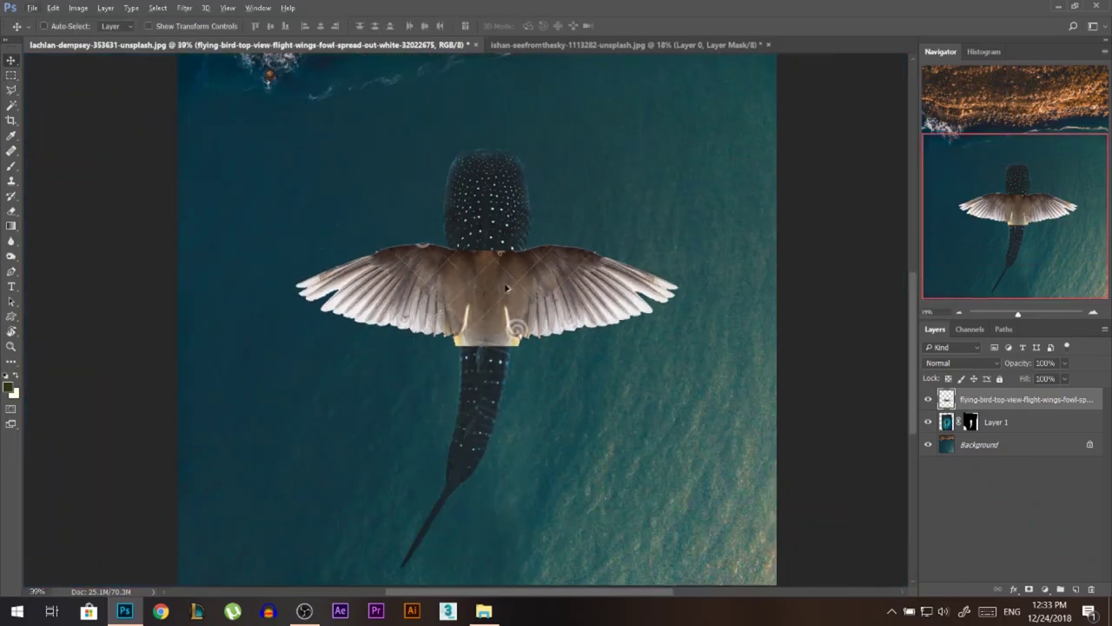
left_click_drag(507, 287, 507, 296)
key("ctrl+t")
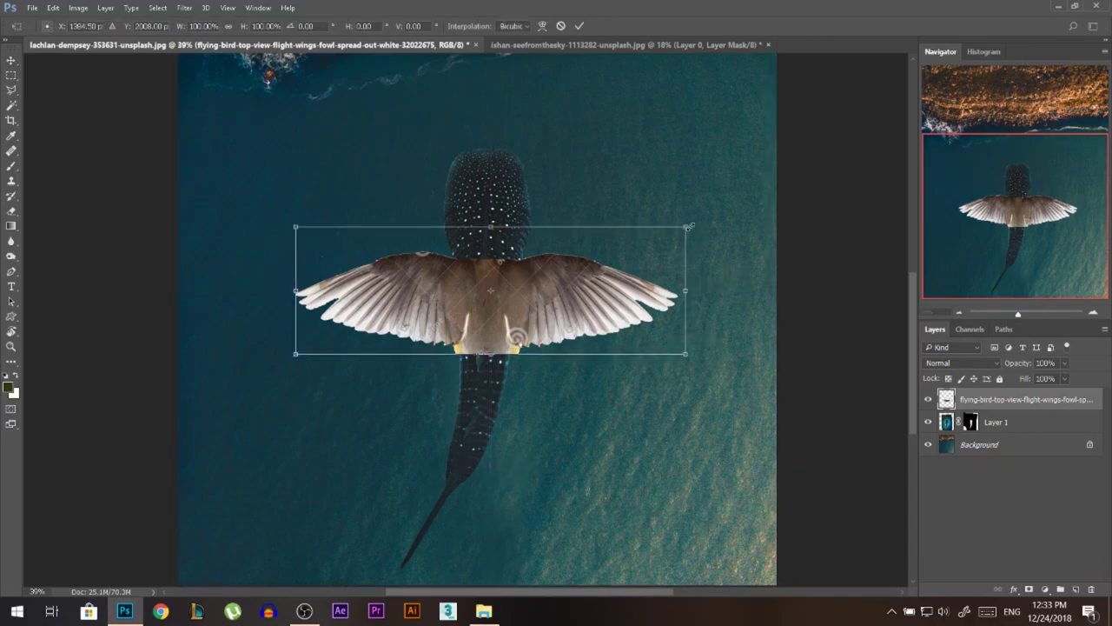
left_click_drag(690, 226, 740, 228)
key("Return")
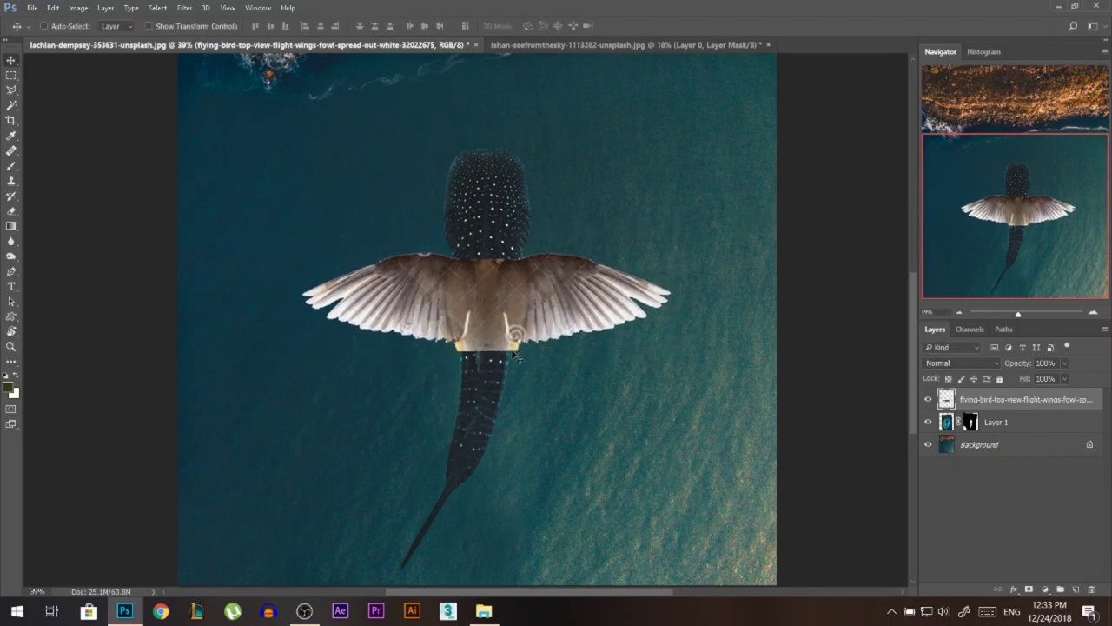
Load the wings' outline as a selection, hide the bird layer and fill the selection with dark olive on a new layer
left_click(947, 402, "ctrl")
left_click(928, 399)
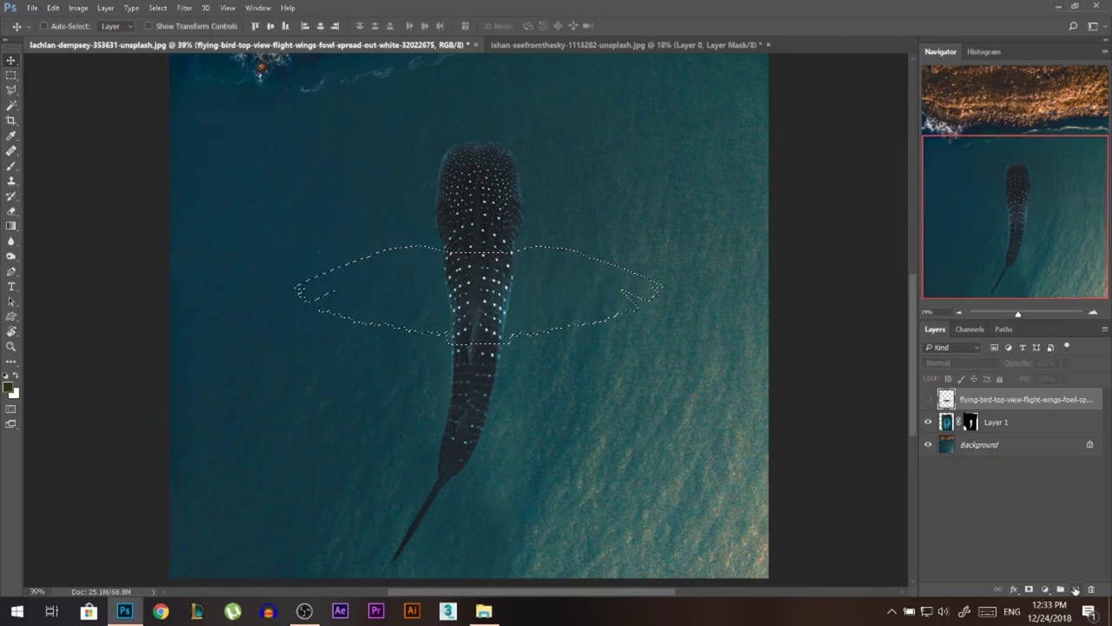
left_click(1076, 590)
key("alt+BackSpace")
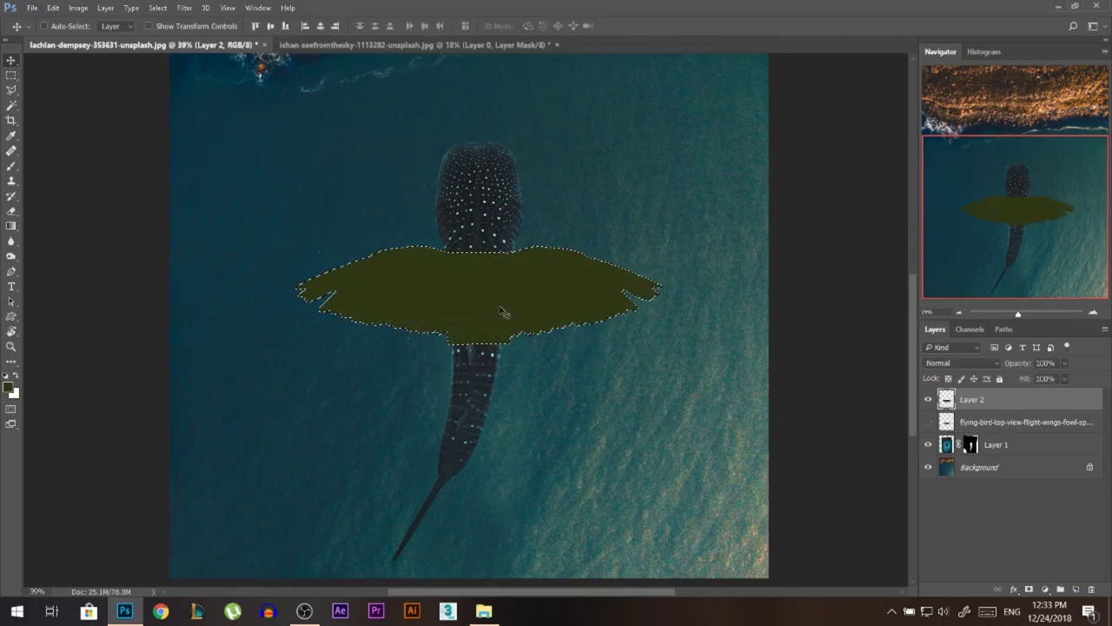
key("ctrl+d")
Delete the hidden bird layer and move the olive wing shape slightly up the shark's body
left_click(957, 423)
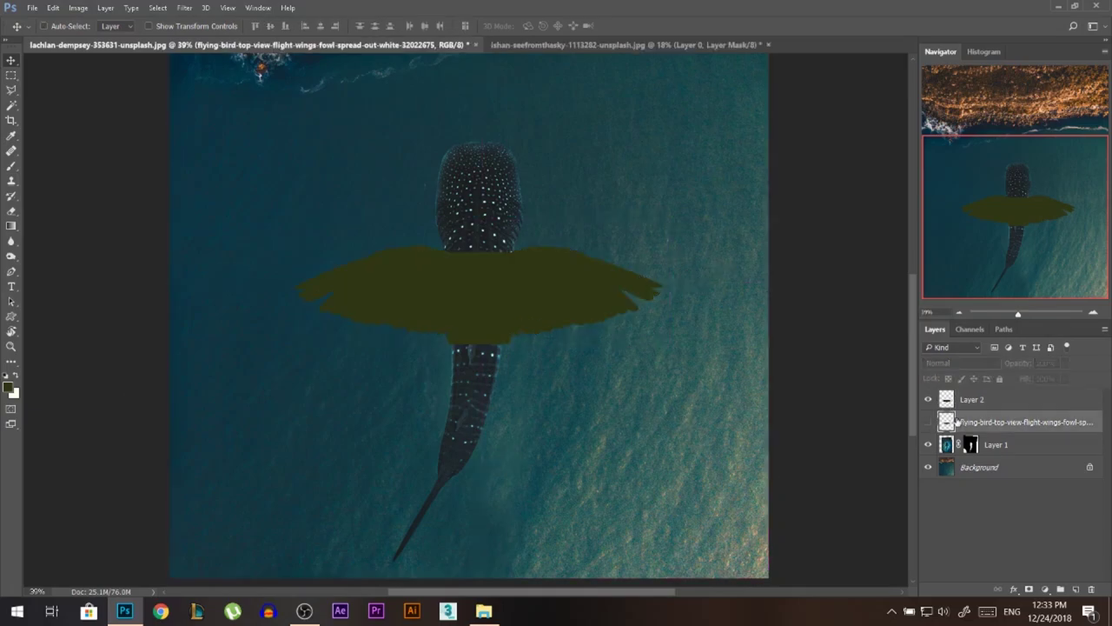
key("Delete")
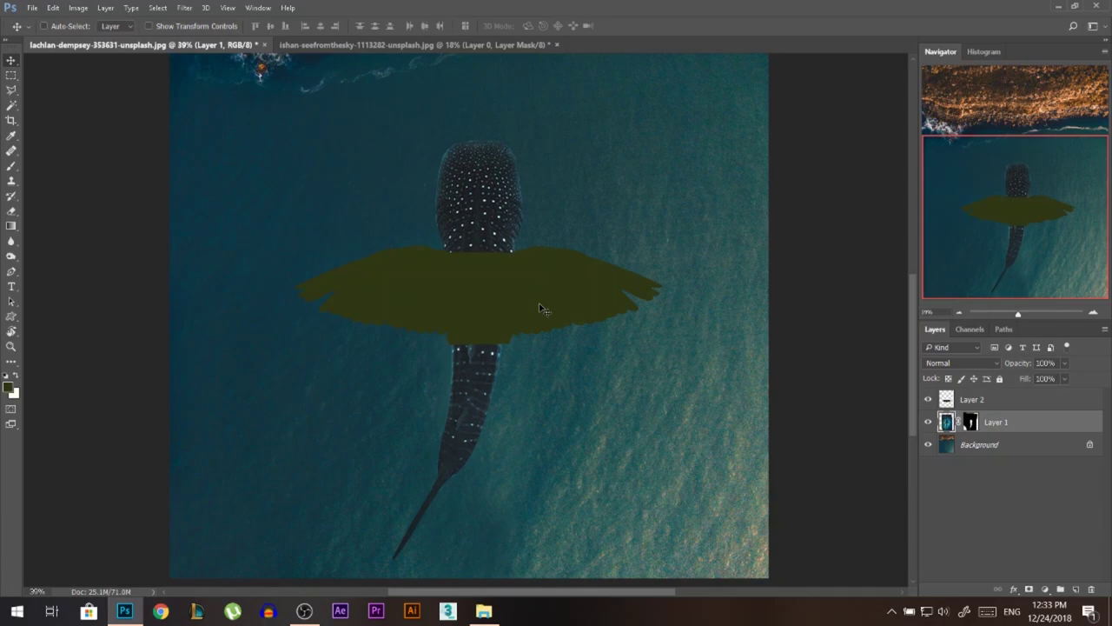
left_click(1026, 403)
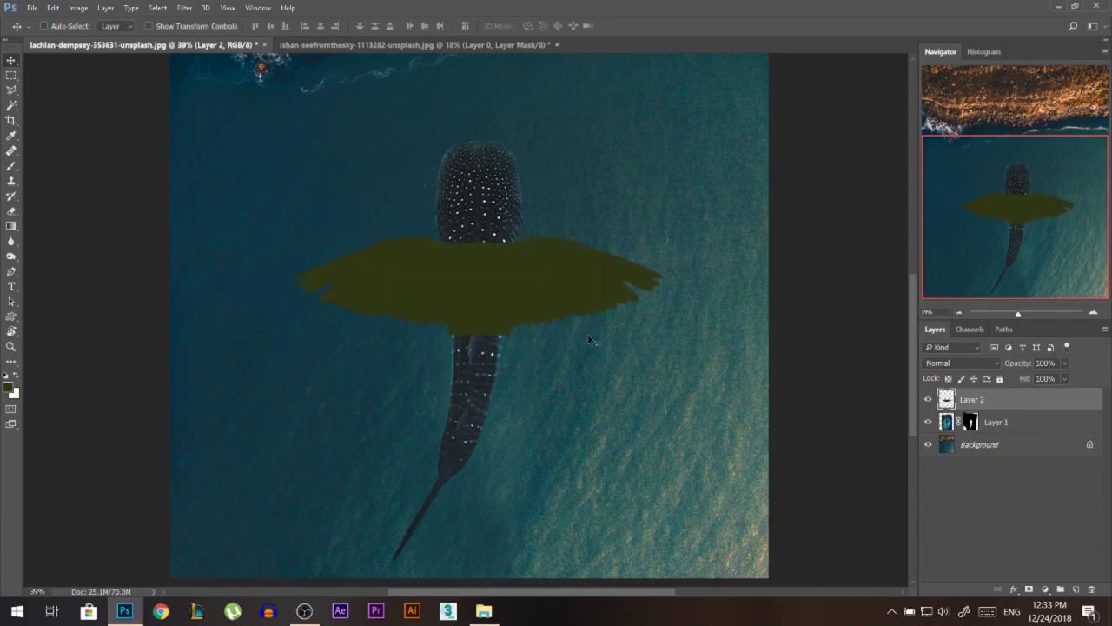
scroll(606, 310, "down", 3)
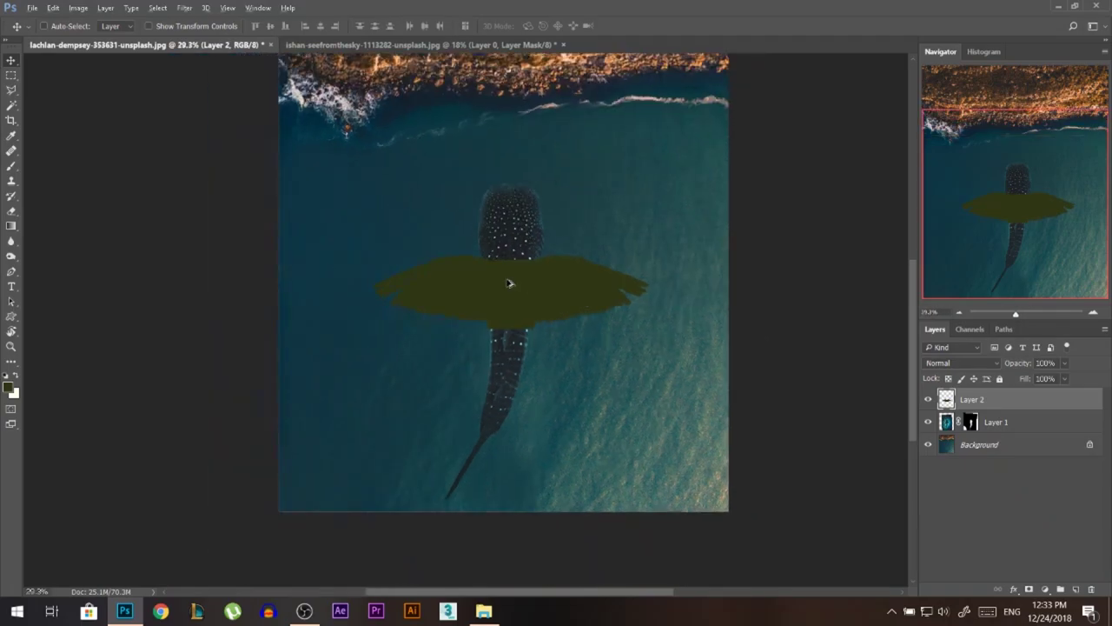
scroll(509, 280, "up", 3)
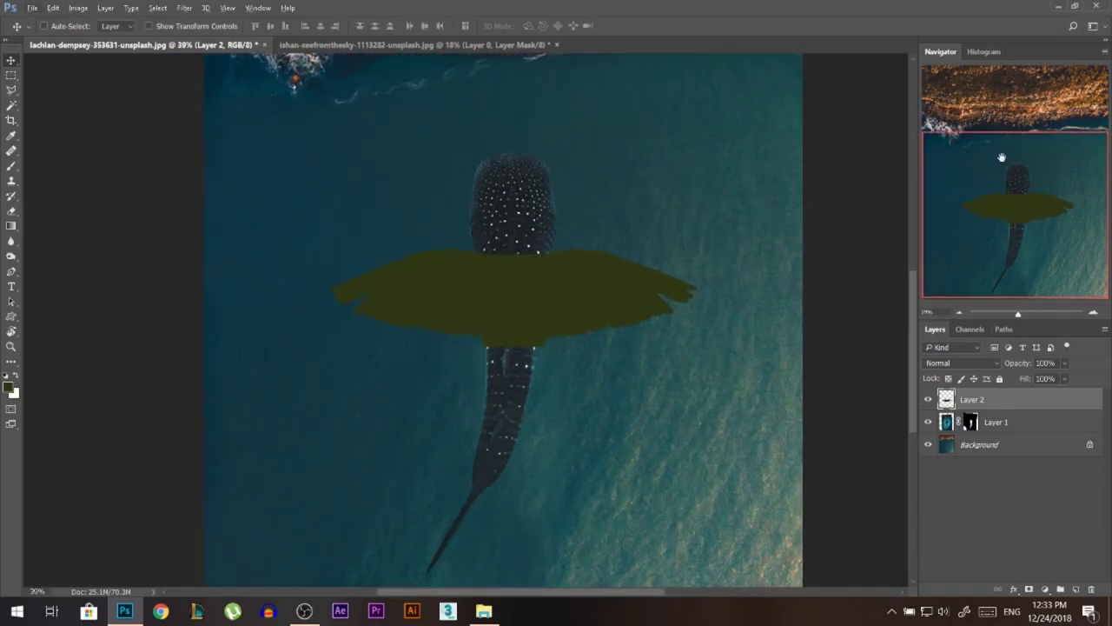
scroll(452, 277, "down", 4)
scroll(412, 286, "up", 3)
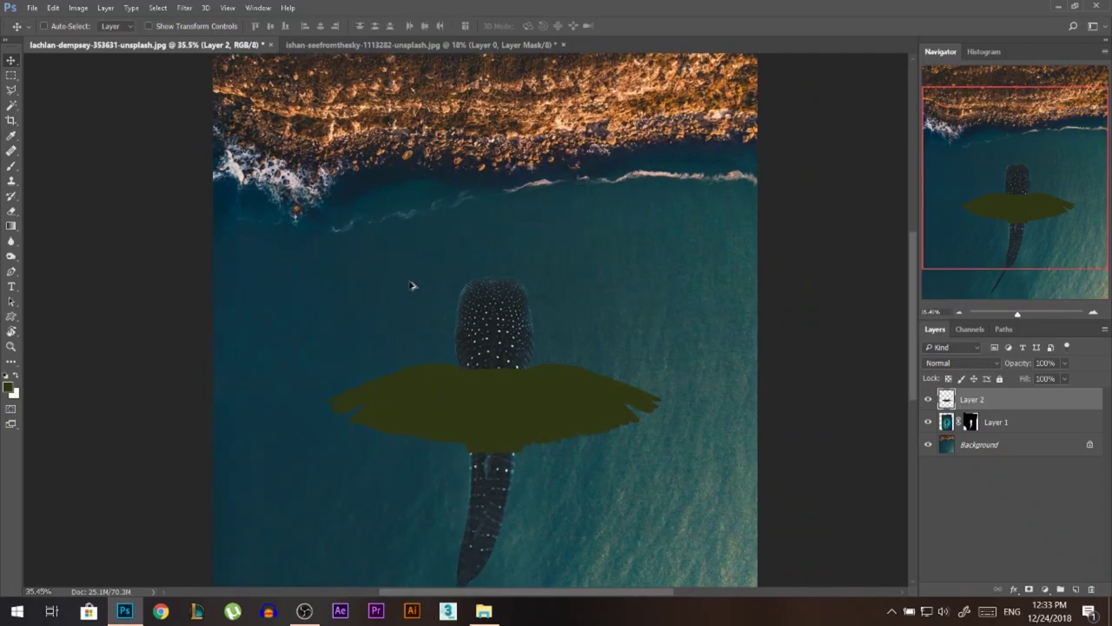
scroll(544, 509, "up", 5)
scroll(489, 297, "down", 3)
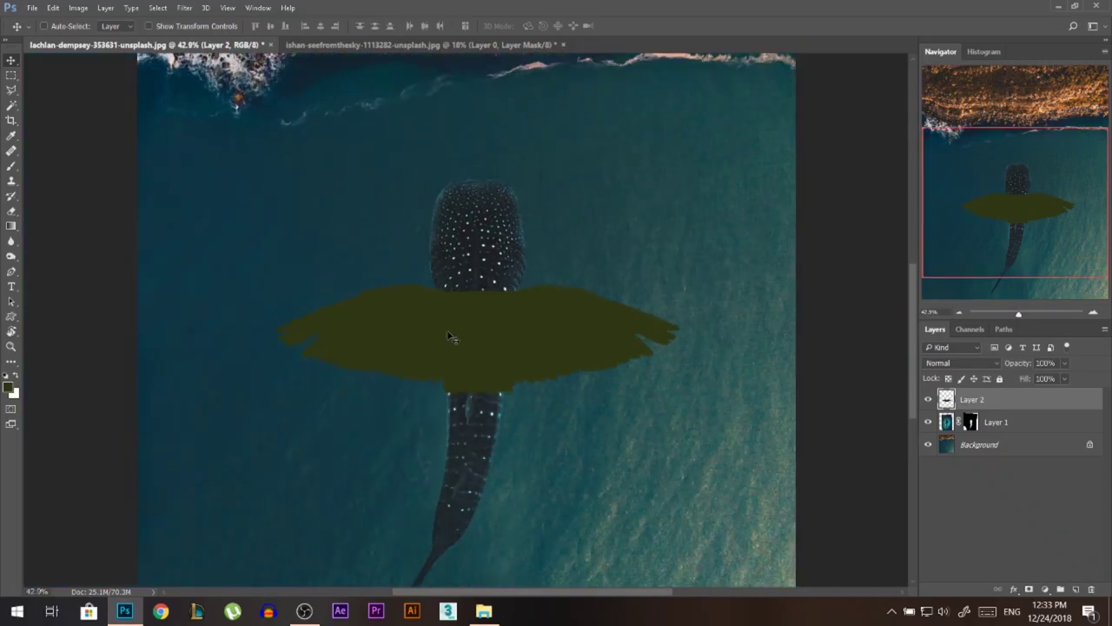
scroll(447, 339, "down", 1)
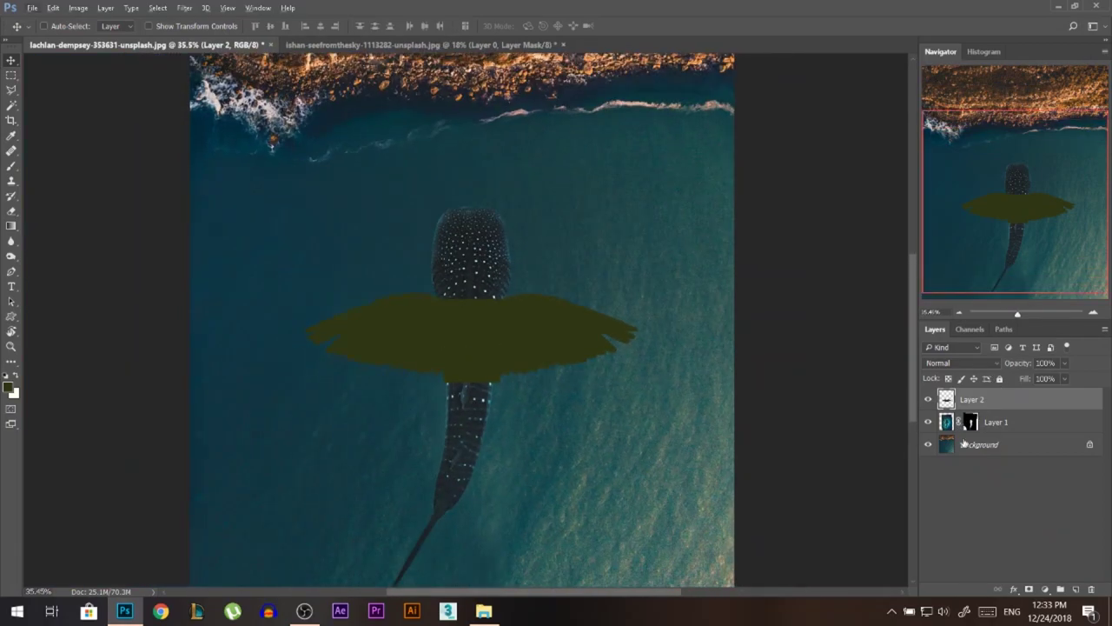
Duplicate the whale shark layer above the wing shape, offset the copy up and left, and apply its layer mask
left_click(928, 421)
left_click(928, 421)
left_click(953, 424)
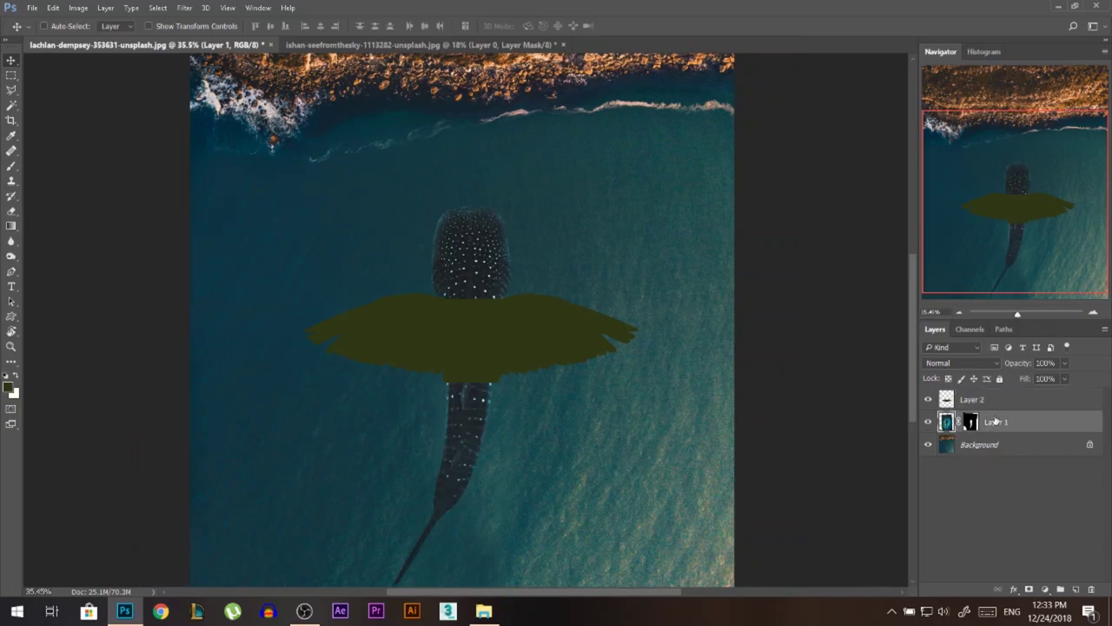
left_click_drag(996, 421, 965, 404)
left_click_drag(488, 347, 408, 276)
right_click(971, 402)
left_click(998, 442)
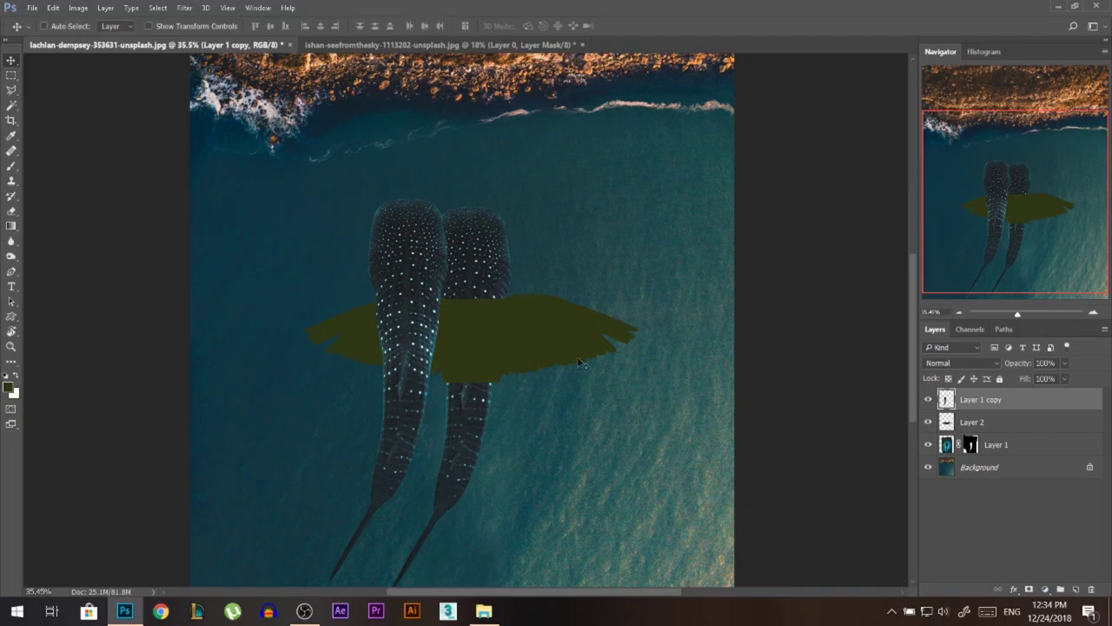
Scale the shark copy to about 78%, rotate it 9.47° and place it over the inner part of the right wing
key("ctrl+t")
left_click_drag(452, 292, 553, 329)
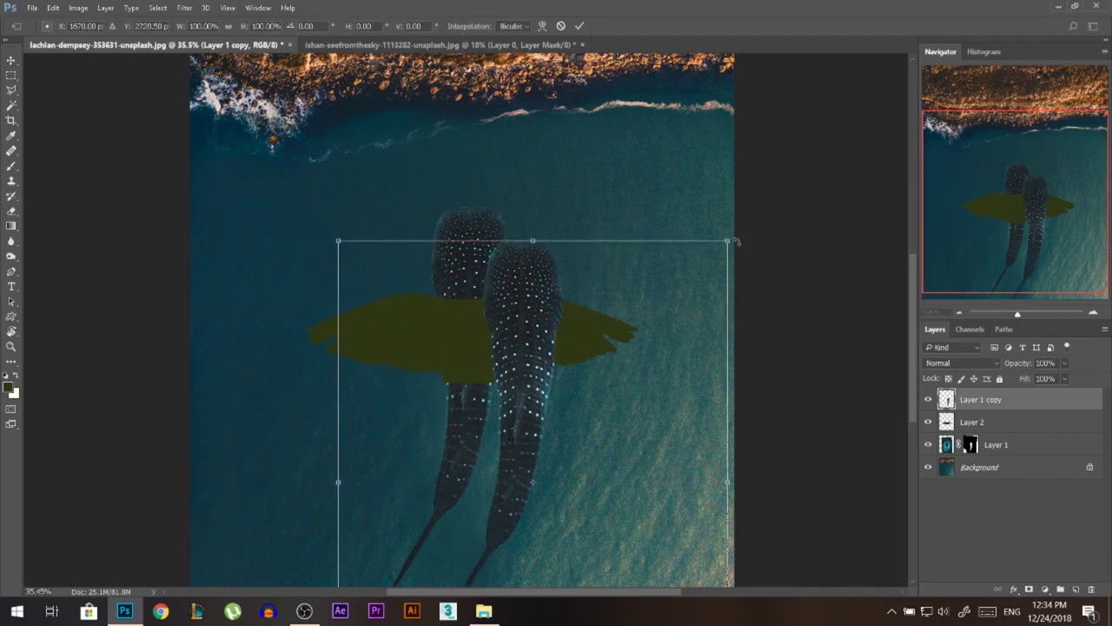
left_click_drag(733, 241, 632, 320)
left_click_drag(614, 275, 649, 290)
left_click_drag(570, 377, 533, 322)
left_click_drag(648, 293, 675, 265)
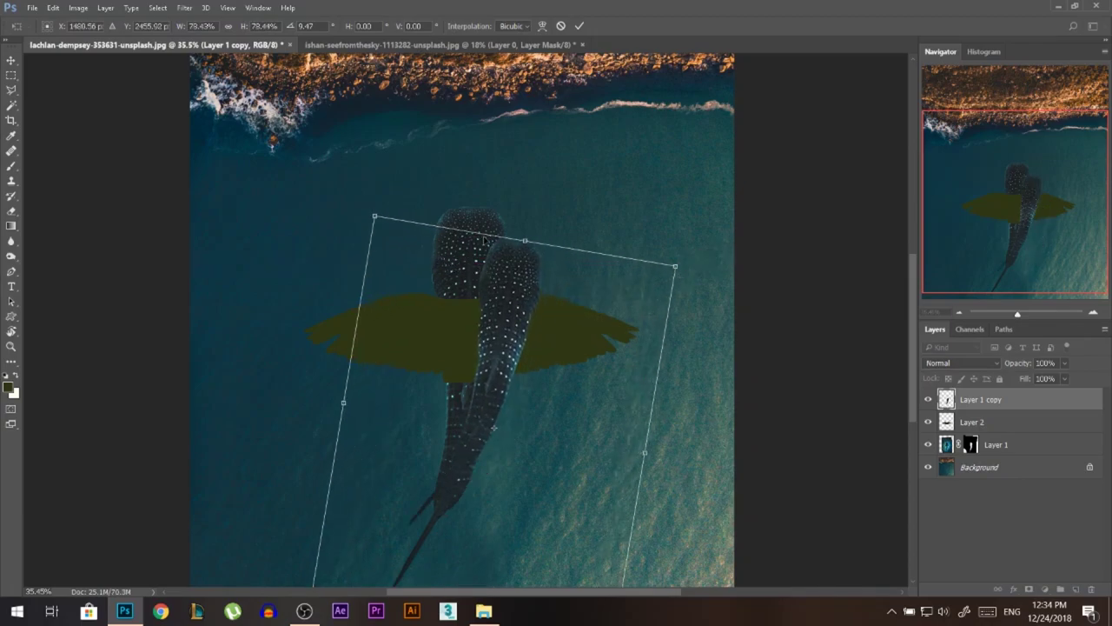
key("Return")
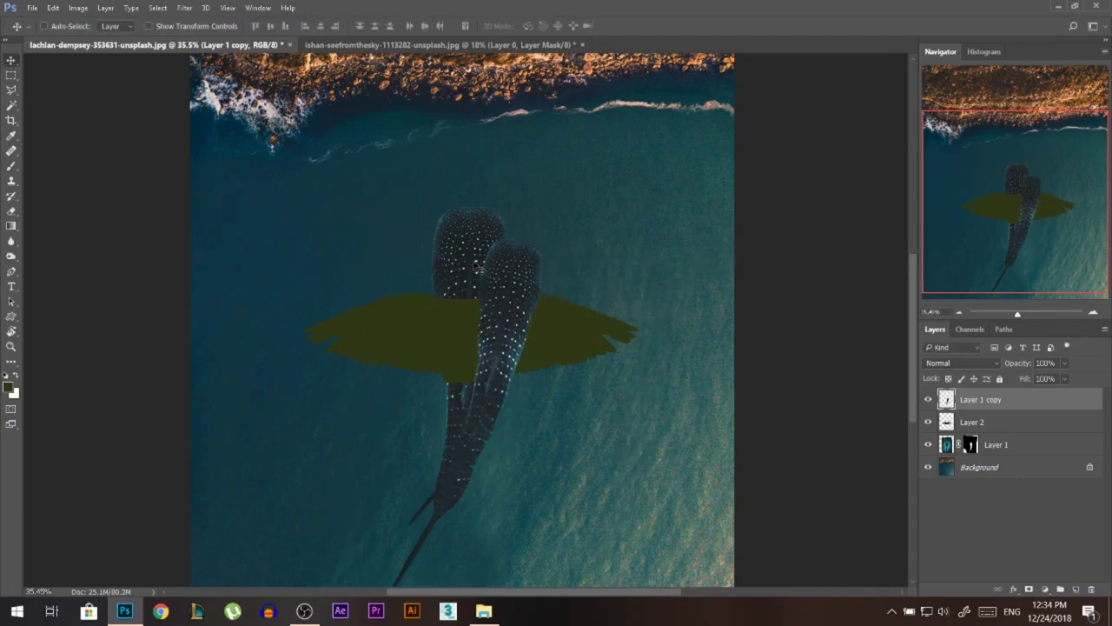
Clone the shark copy's spotted skin over the rest of the right wing with the Clone Stamp, raising its opacity from the second pass to 100%
left_click(17, 176)
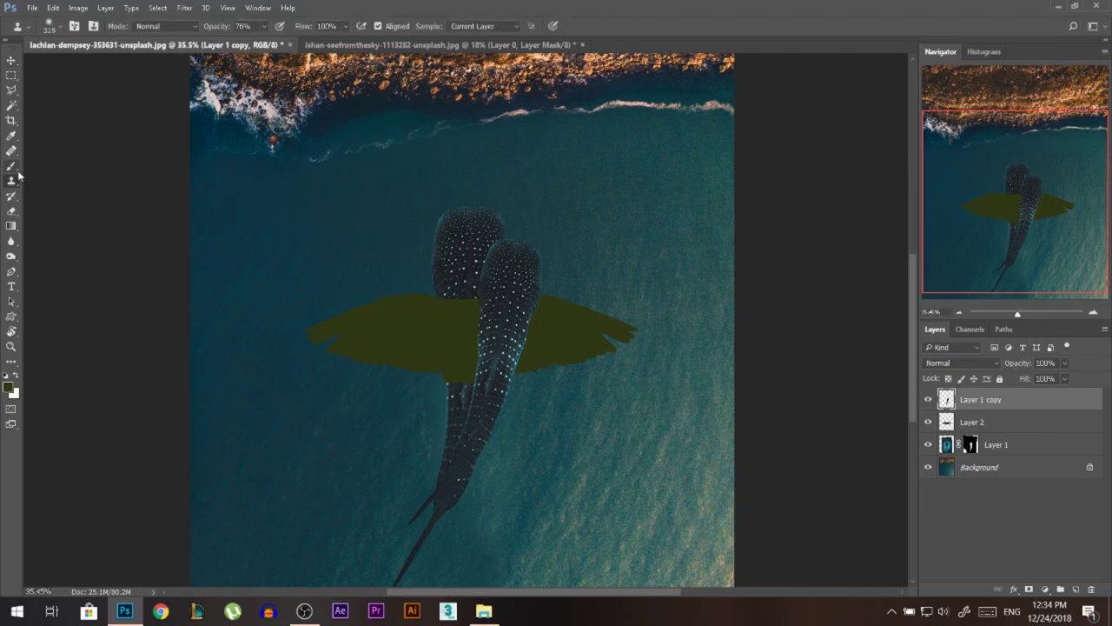
left_click_drag(551, 351, 523, 345)
left_click(499, 307, "alt")
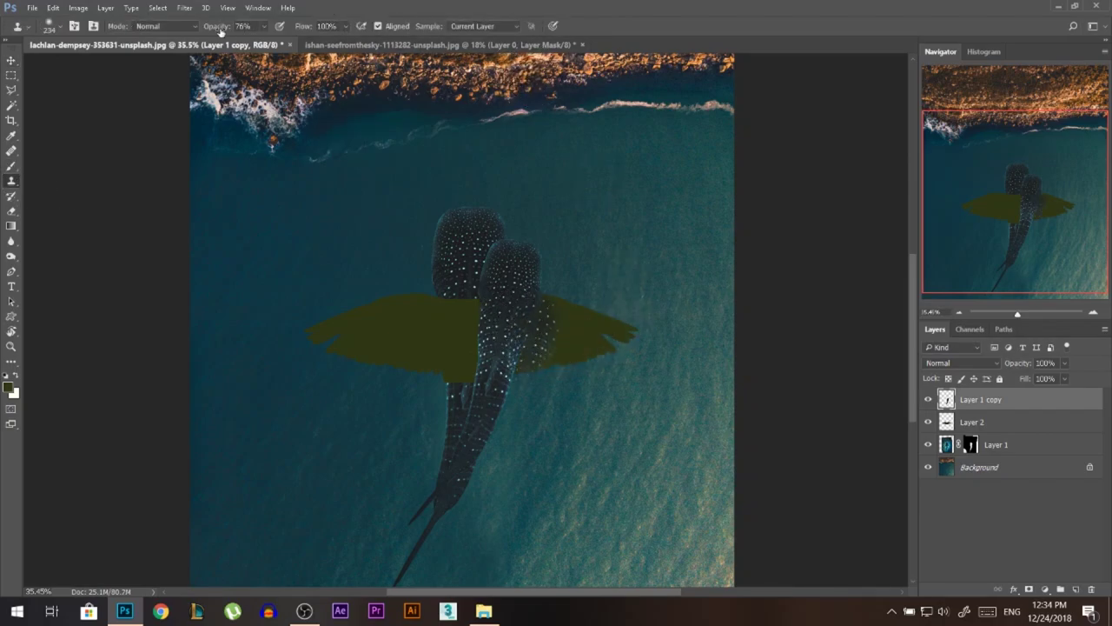
left_click_drag(221, 32, 443, 50)
left_click(502, 306, "alt")
left_click_drag(527, 317, 526, 344)
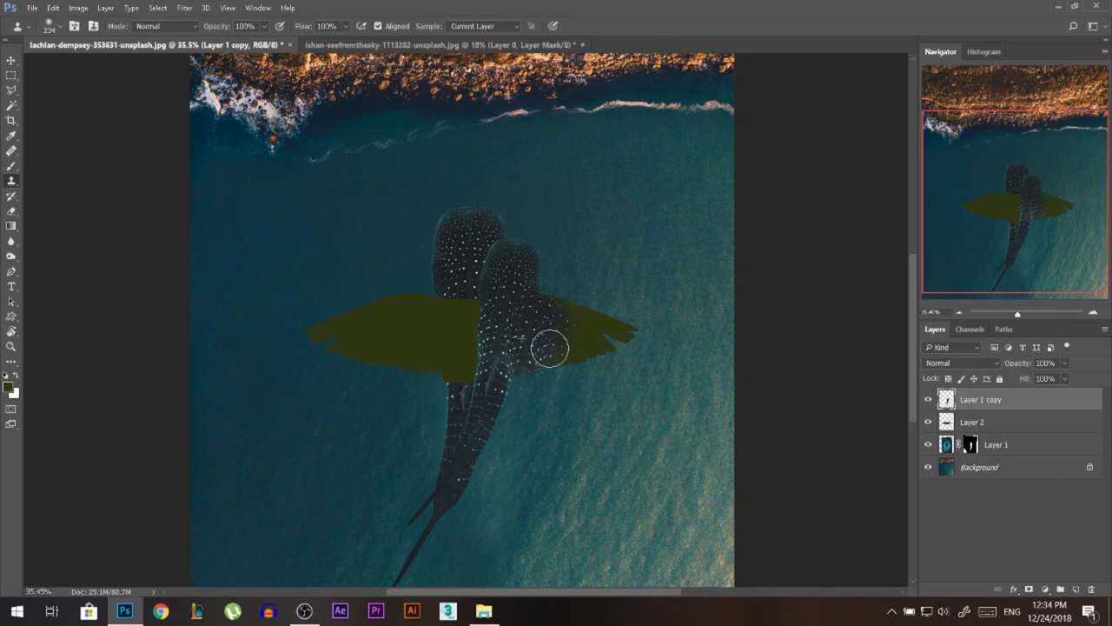
mouse_move(540, 285)
left_mouse_down()
mouse_move(566, 294)
mouse_move(569, 316)
mouse_move(517, 299)
mouse_move(581, 348)
mouse_move(541, 365)
left_mouse_up()
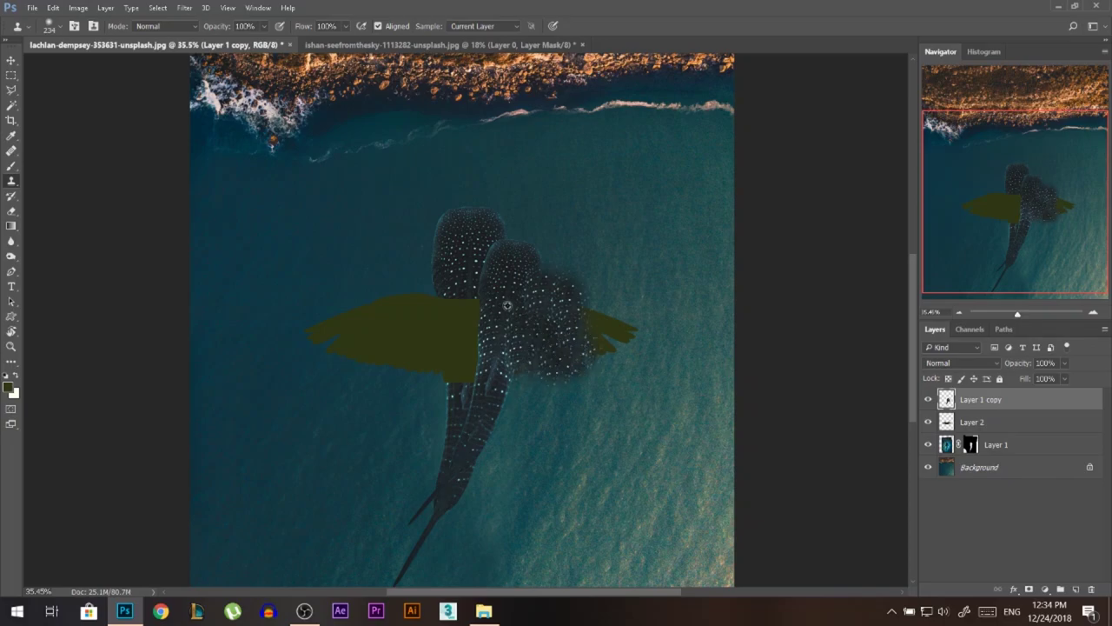
mouse_move(574, 317)
left_mouse_down()
mouse_move(617, 345)
mouse_move(574, 323)
left_mouse_up()
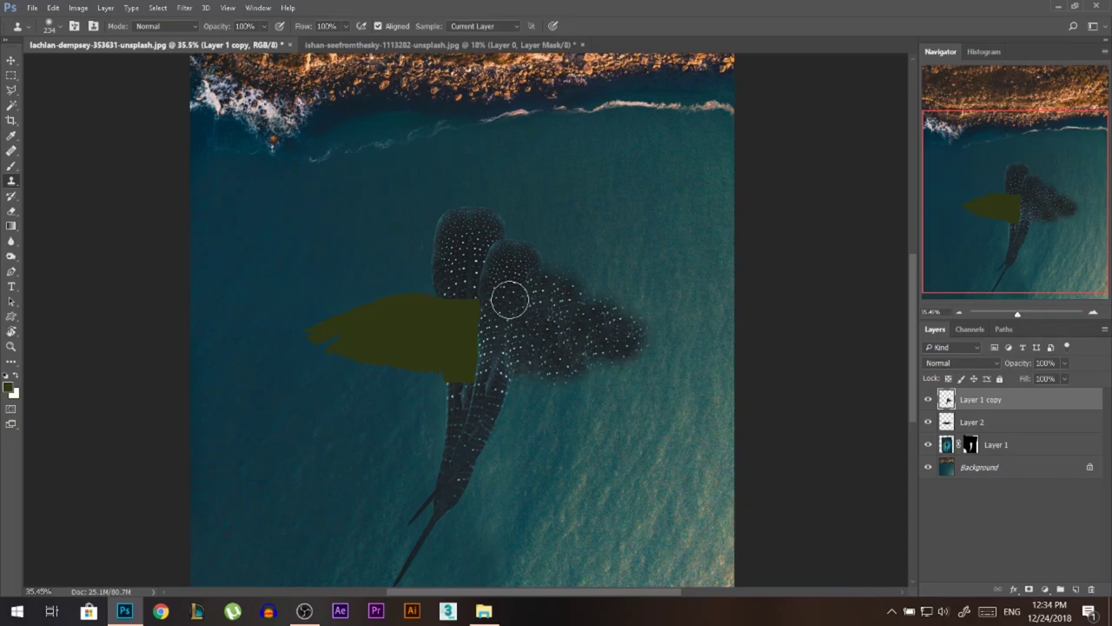
Duplicate the cloned skin layer over the left wing, clone spots across the uncovered parts and shift the copy slightly toward the body
key("v")
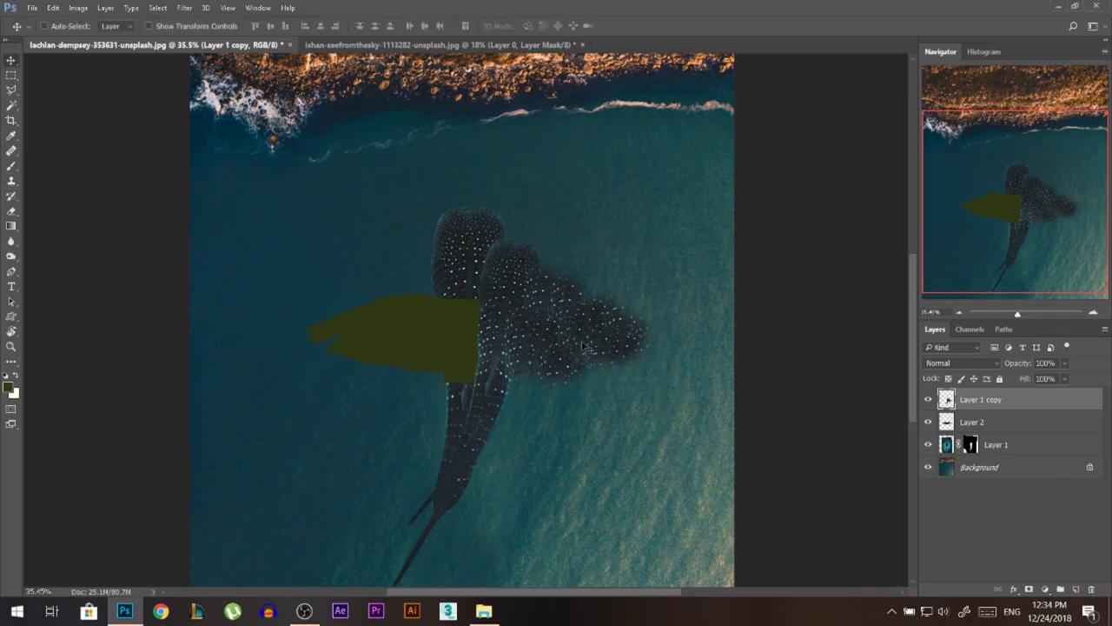
mouse_move(590, 337)
left_mouse_down()
mouse_move(485, 351)
mouse_move(370, 333)
mouse_move(394, 313)
mouse_move(426, 317)
mouse_move(380, 322)
mouse_move(423, 360)
left_mouse_up()
key("s")
left_click(356, 330, "alt")
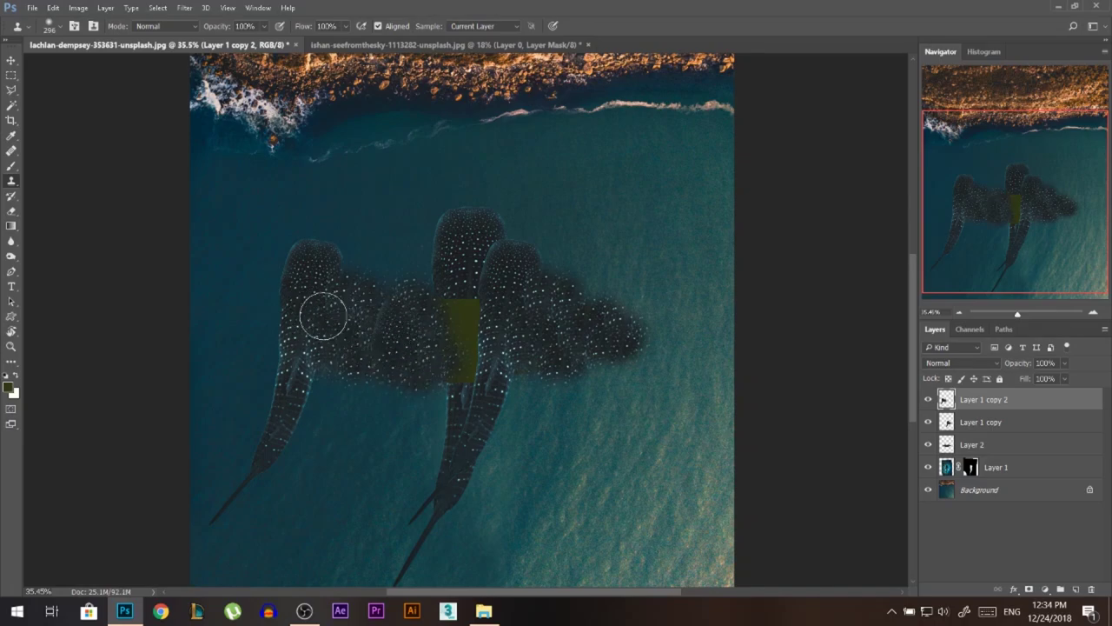
right_click(387, 326, "alt")
right_click(337, 308, "alt")
mouse_move(351, 322)
left_mouse_down()
mouse_move(380, 305)
mouse_move(393, 329)
mouse_move(440, 347)
left_mouse_up()
key("v")
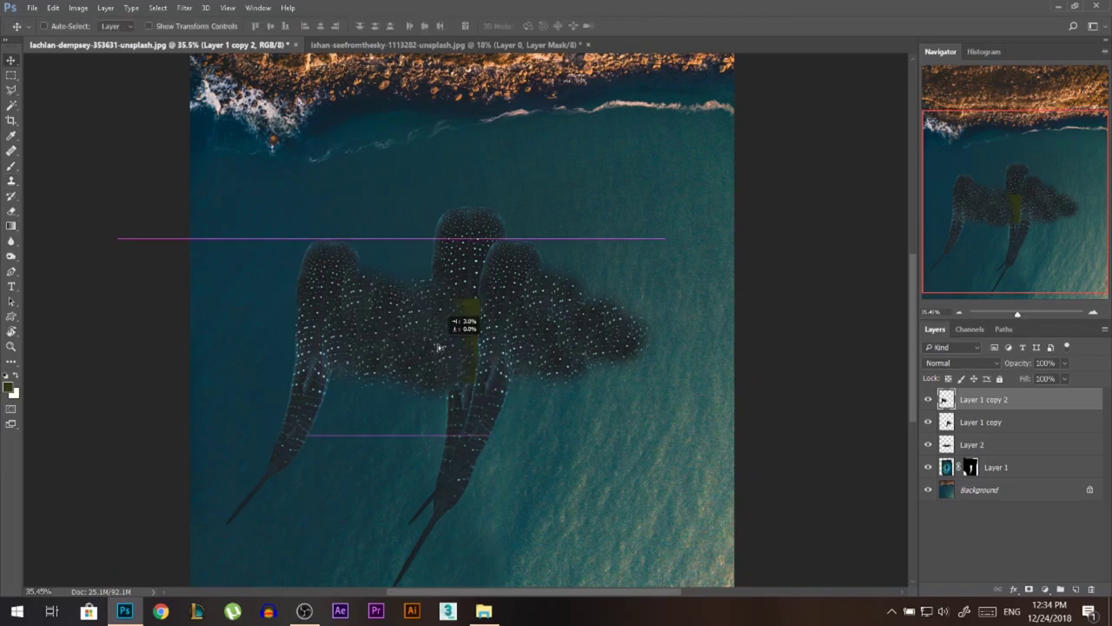
Merge the two spotted skin layers and mask the result with the olive wing shape's outline
left_click(987, 426, "shift")
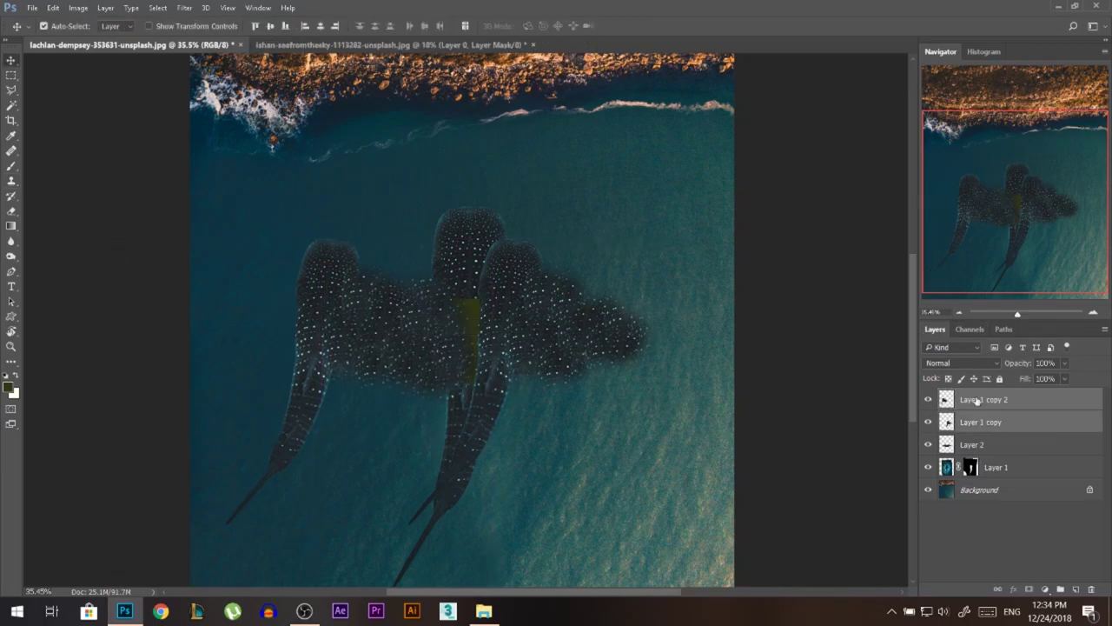
right_click(988, 405)
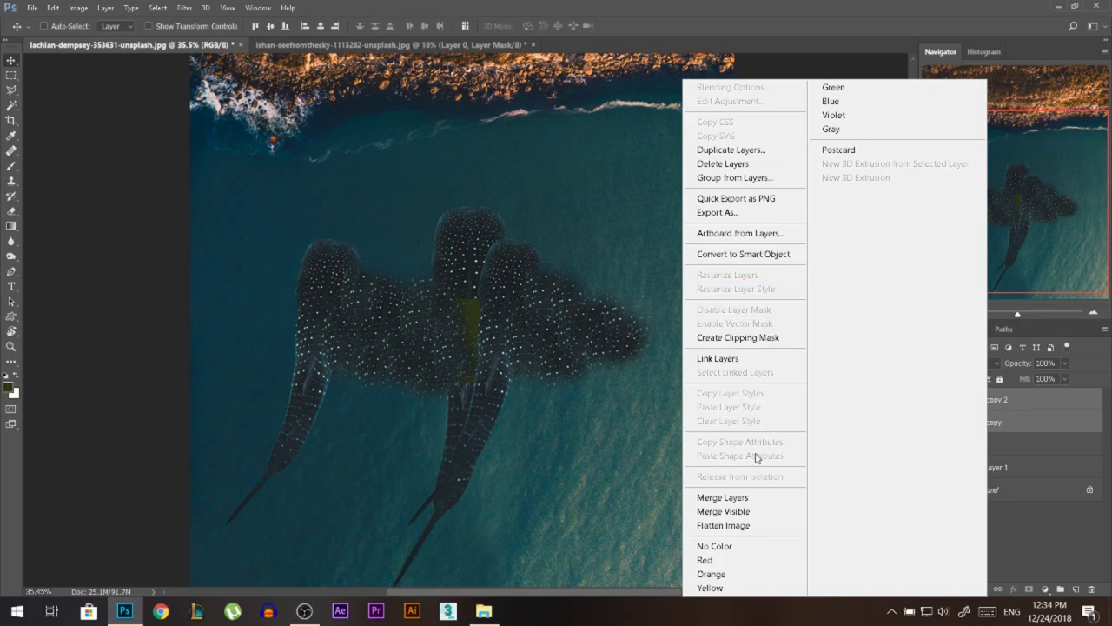
left_click(723, 498)
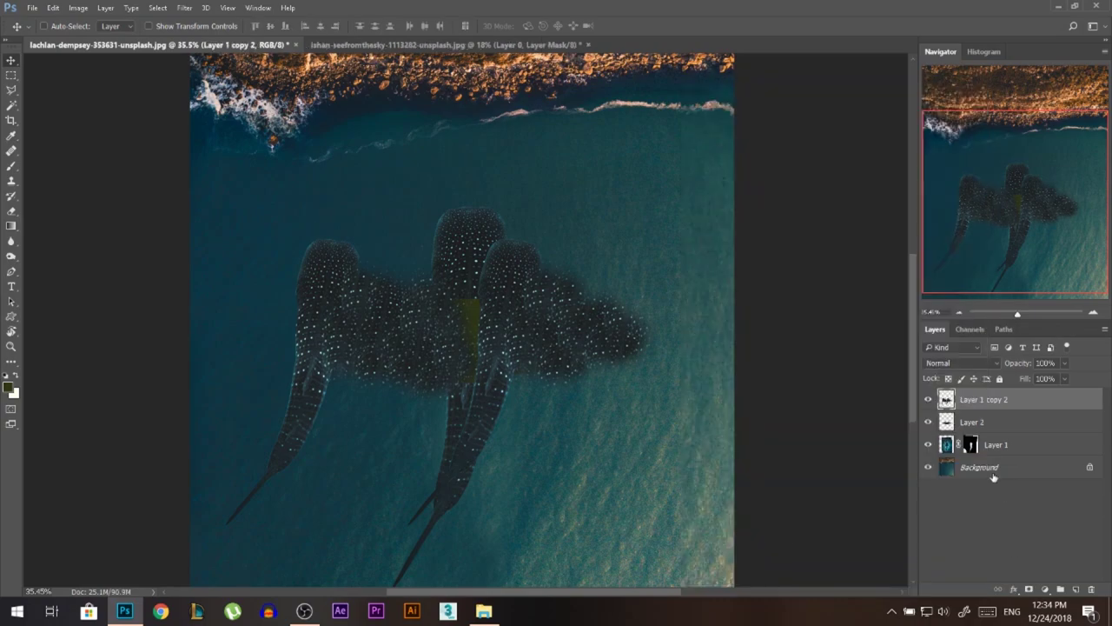
left_click(947, 423, "ctrl")
left_click(1029, 589)
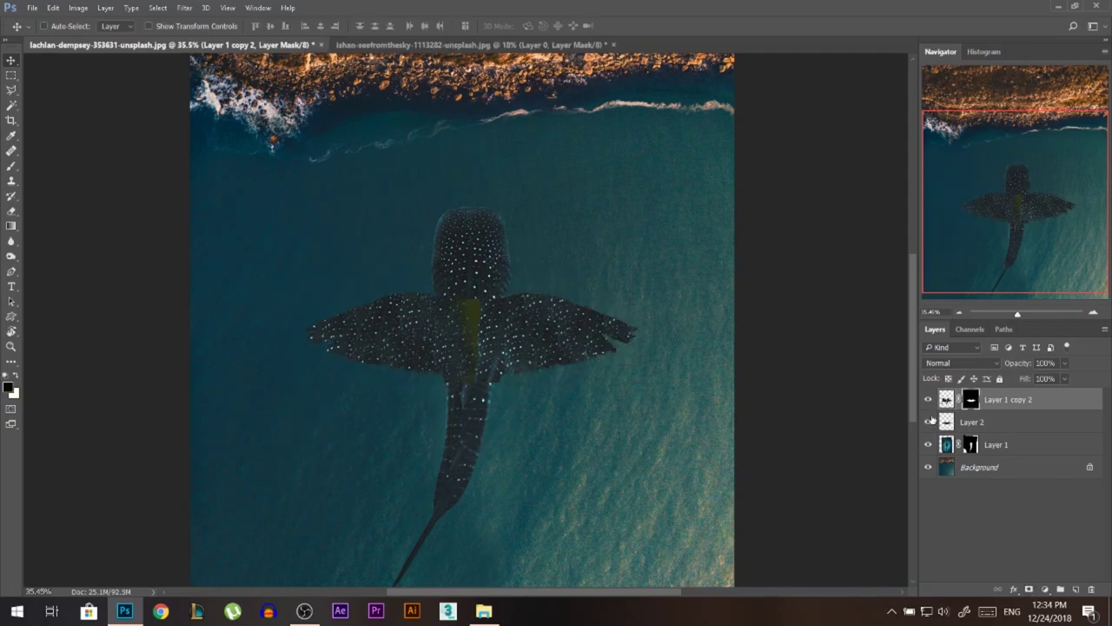
Hide the olive wing shape and place the masked wing skin beneath the whale shark layer
left_click_drag(969, 420, 964, 457)
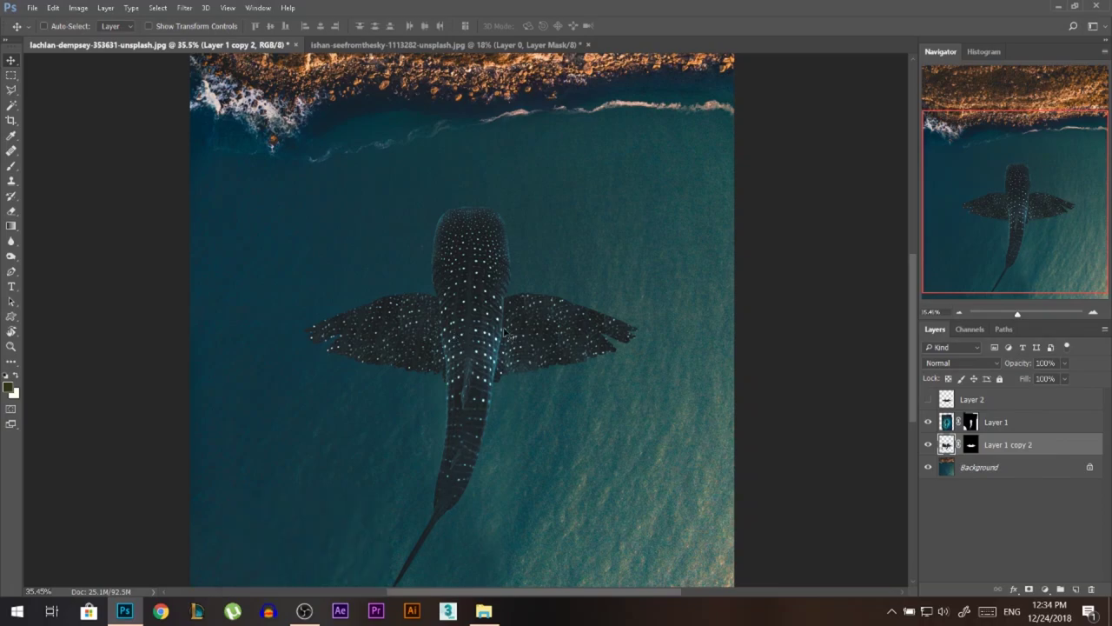
scroll(491, 343, "down", 5)
scroll(487, 350, "up", 3)
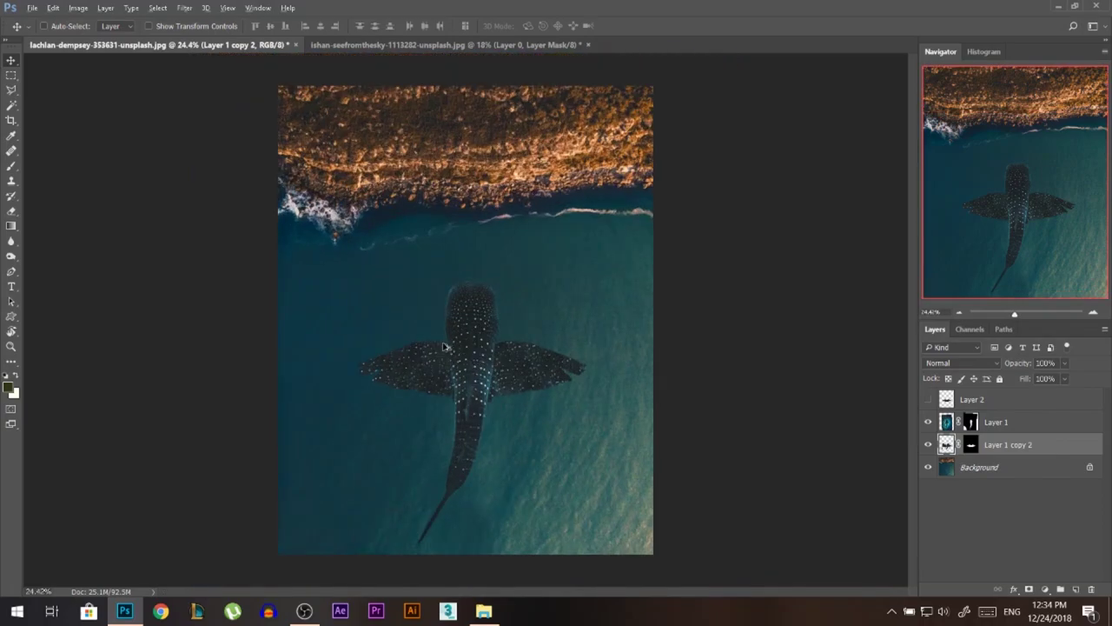
Set the blending mode of both the whale shark and wing skin layers to Soft Light
scroll(469, 347, "down", 1)
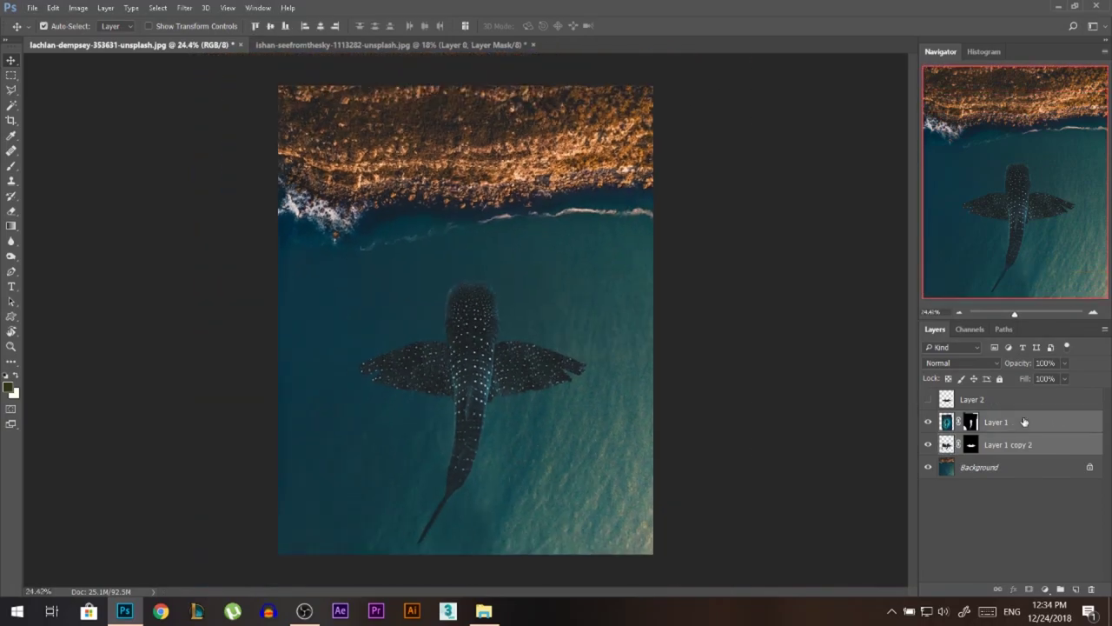
left_click(967, 366)
left_click(951, 226)
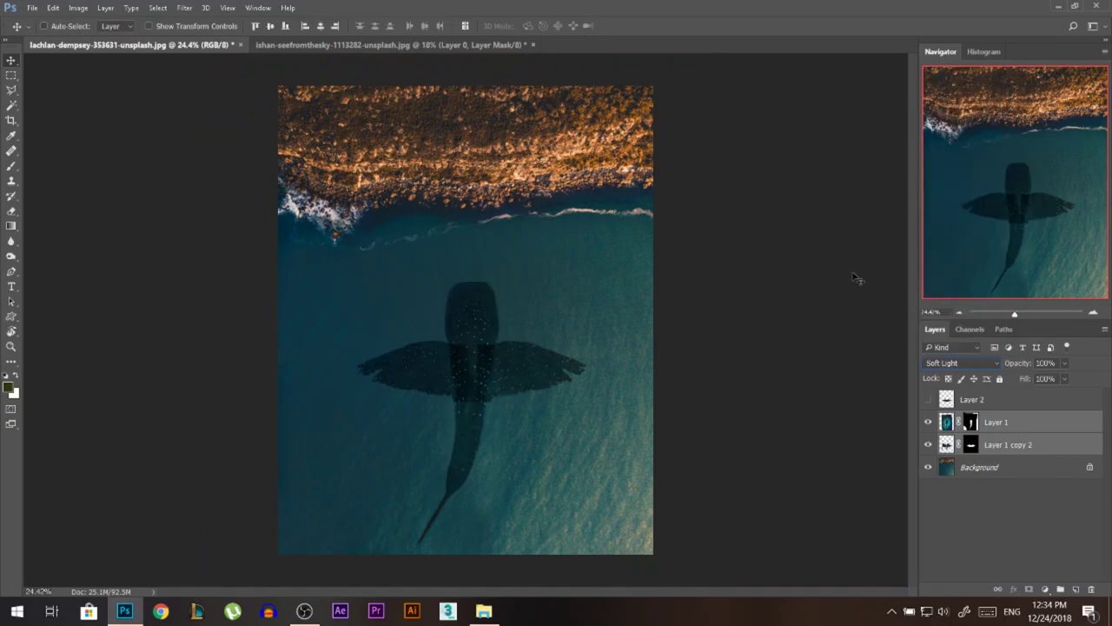
scroll(502, 414, "up", 6)
left_click(568, 301, "ctrl")
scroll(568, 276, "down", 2)
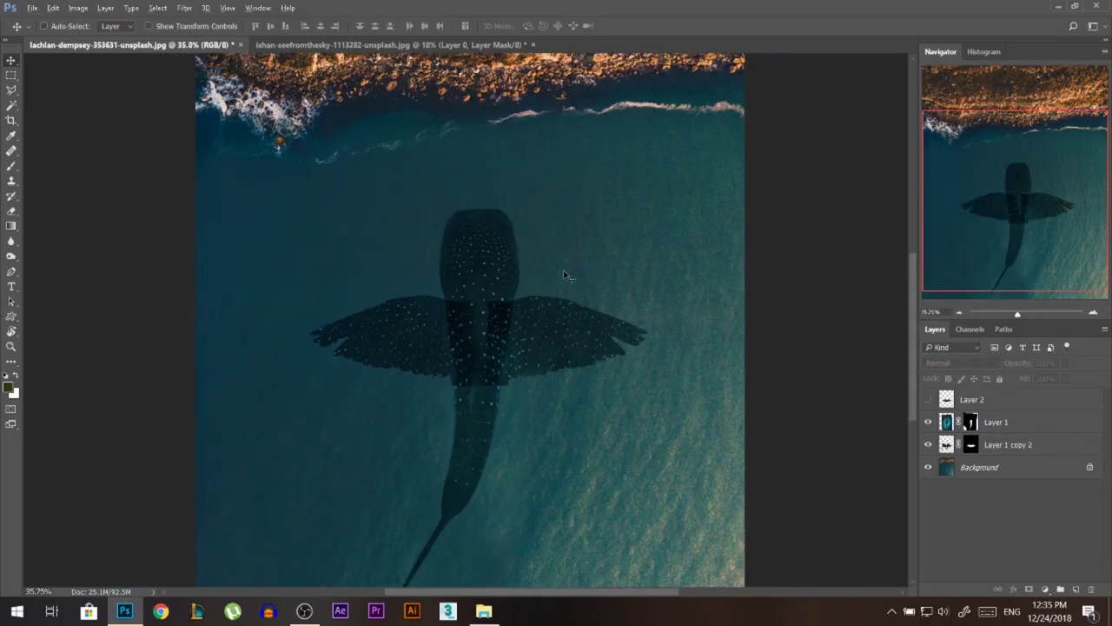
scroll(539, 345, "up", 1)
scroll(539, 350, "down", 1)
scroll(526, 342, "up", 5)
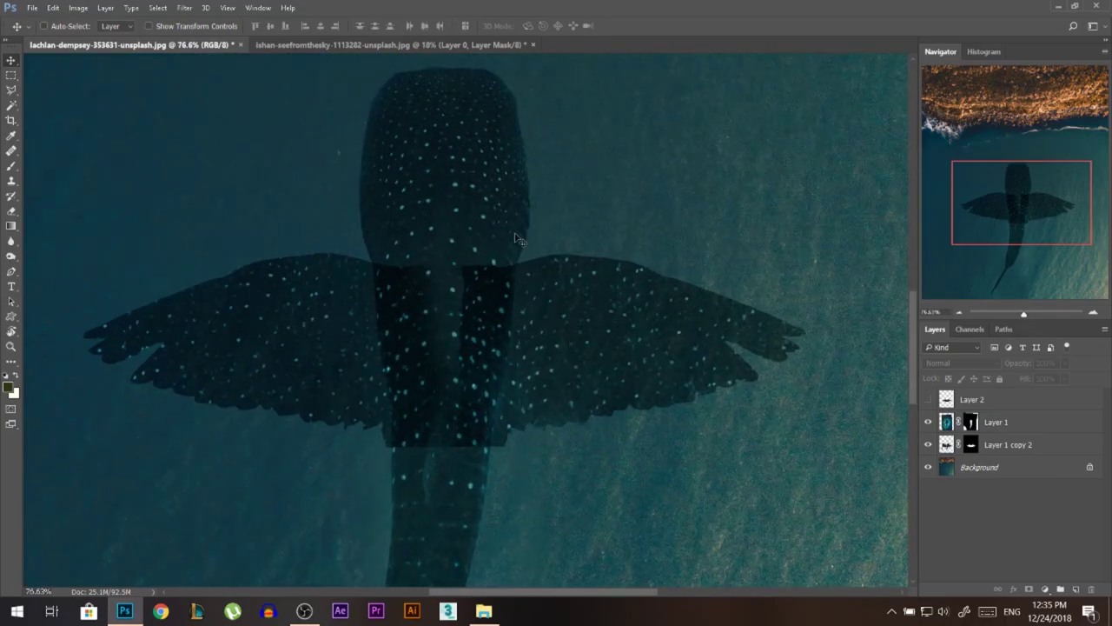
left_click(569, 325, "ctrl")
left_click_drag(596, 343, 719, 151)
key("ctrl+z")
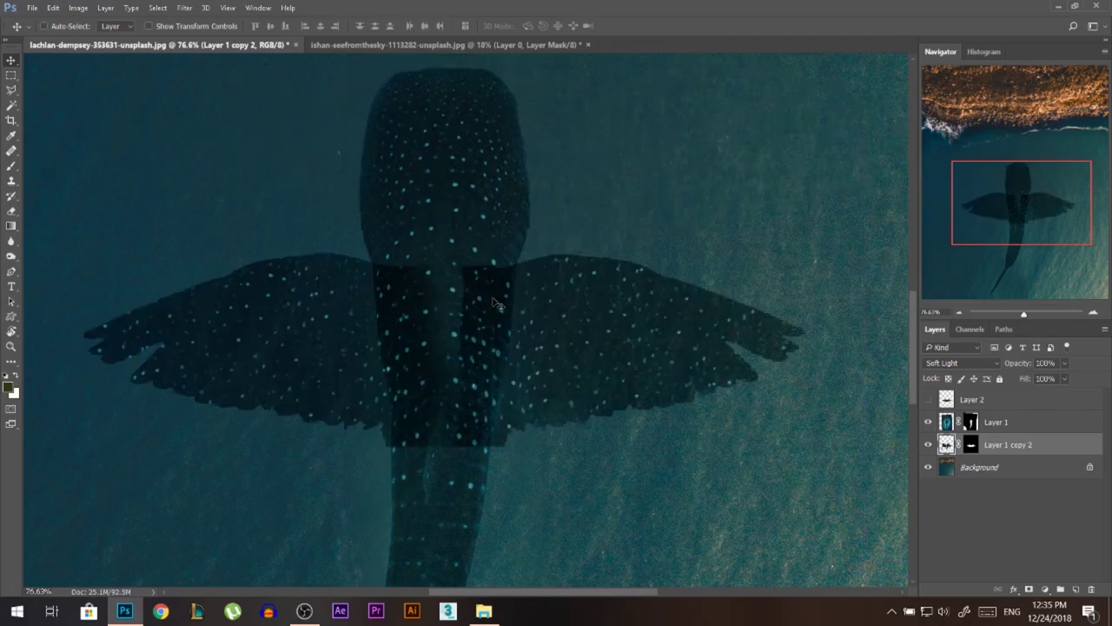
Load the shark's mask as a selection, paint the wing layer's mask black inside the body to hide the overlap, and deselect
left_click(489, 215, "ctrl")
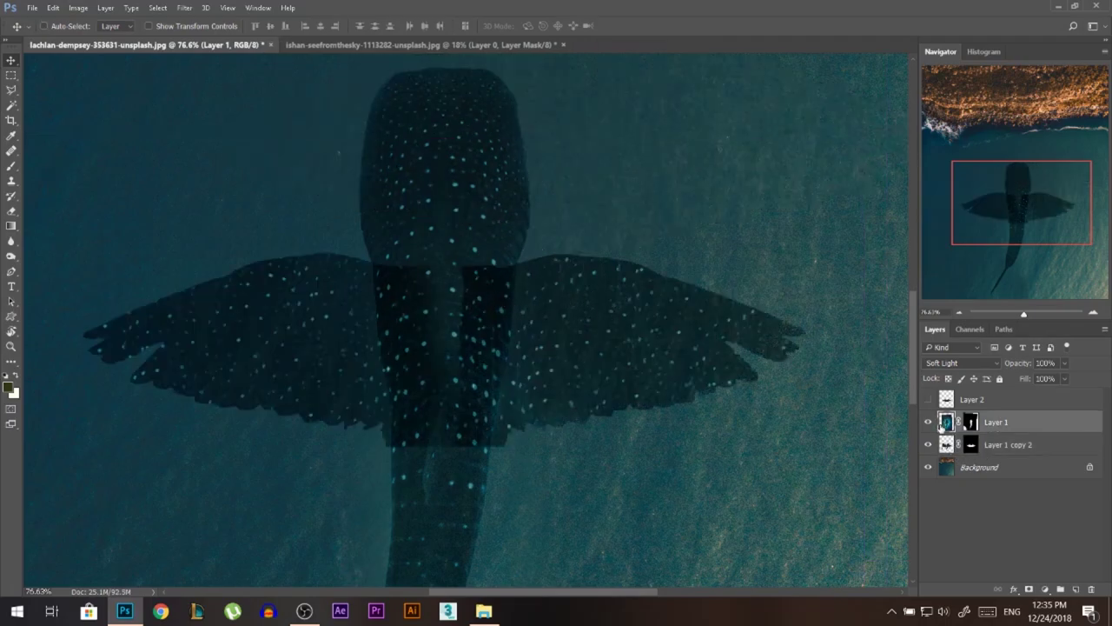
left_click(970, 424, "ctrl")
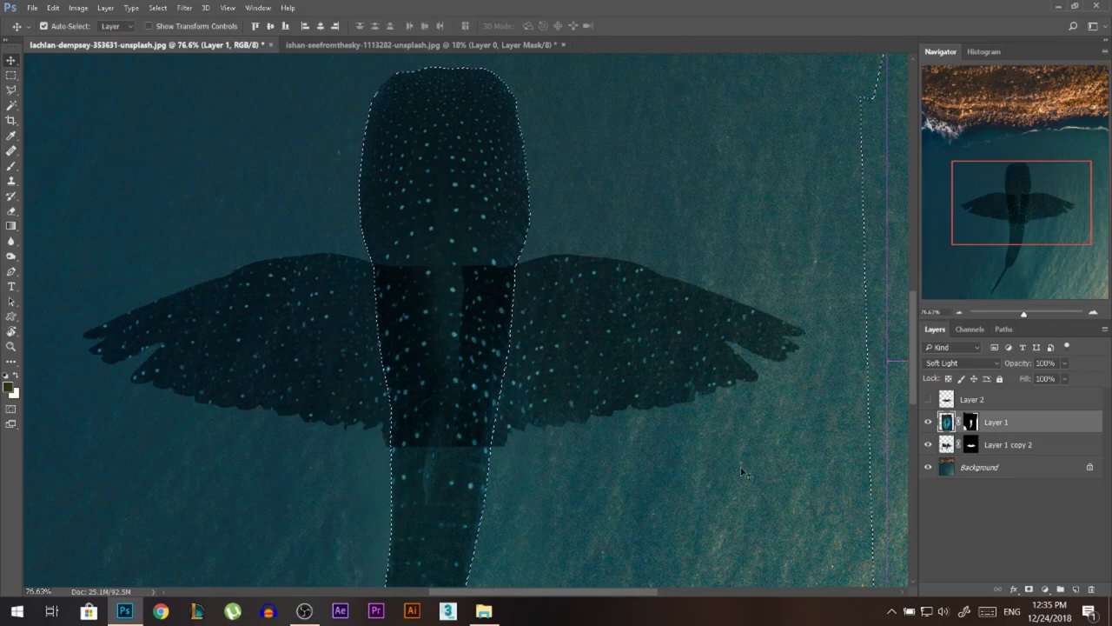
left_click(971, 444)
left_click(11, 166)
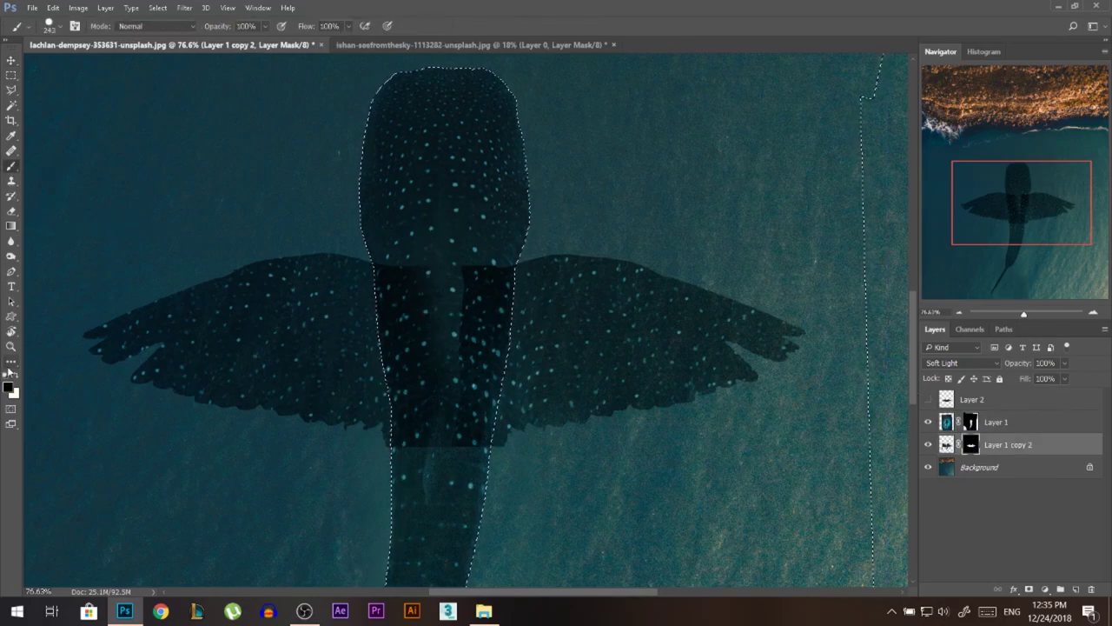
right_click(354, 301, "alt")
mouse_move(399, 265)
left_mouse_down()
mouse_move(402, 344)
mouse_move(424, 417)
mouse_move(467, 269)
mouse_move(442, 400)
left_mouse_up()
key("ctrl+d")
scroll(522, 450, "down", 4)
scroll(538, 418, "down", 2)
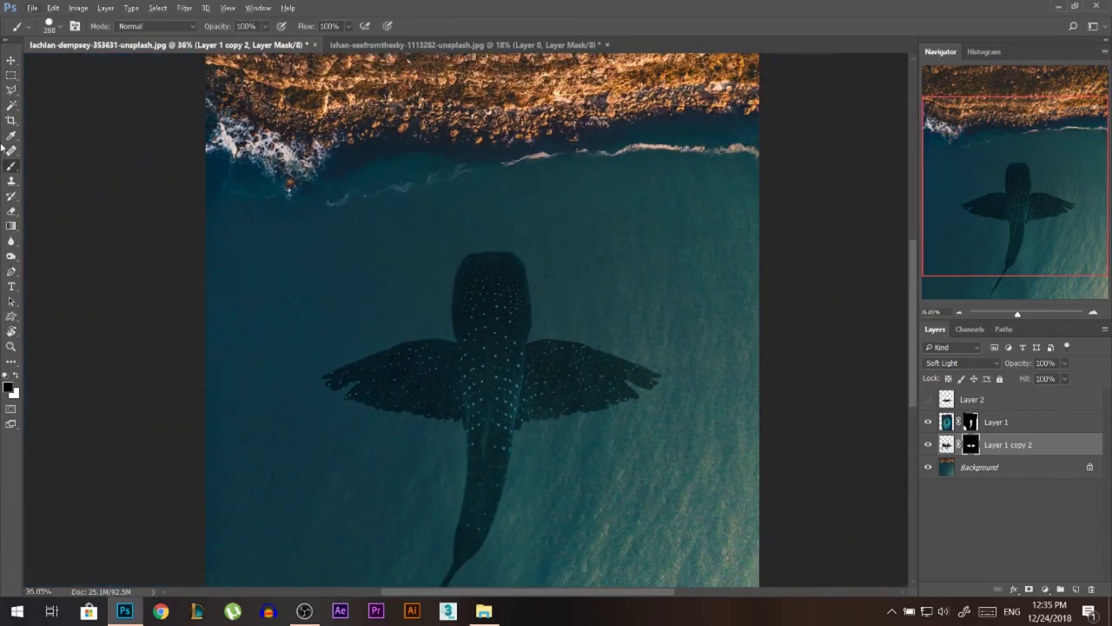
Lower the opacity of the whale shark and wing skin layers together to 78%
key("v")
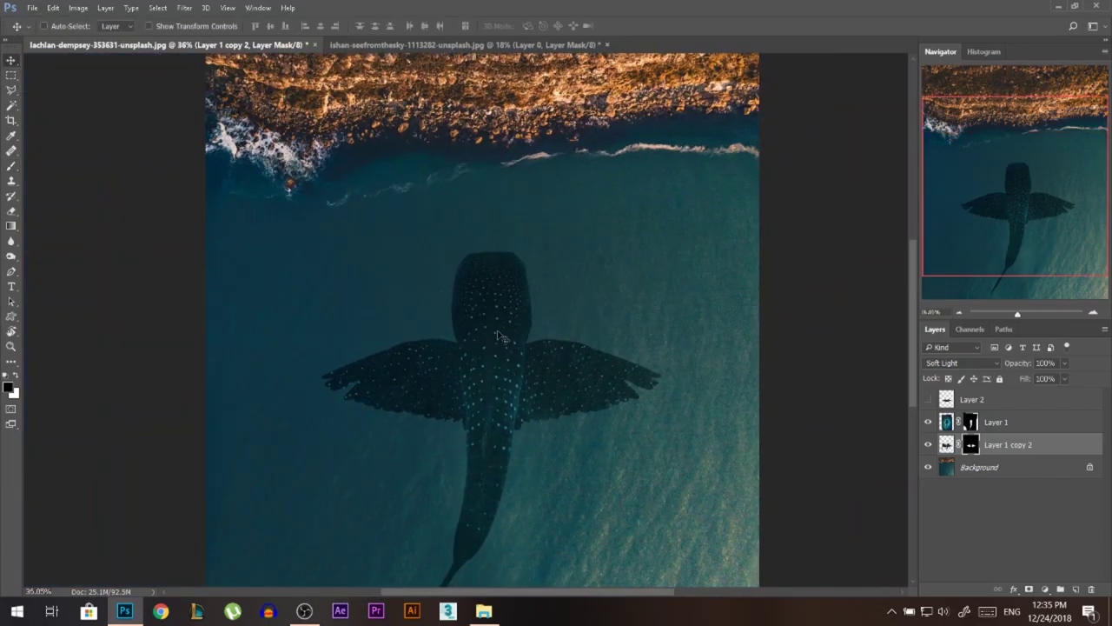
scroll(501, 337, "down", 1)
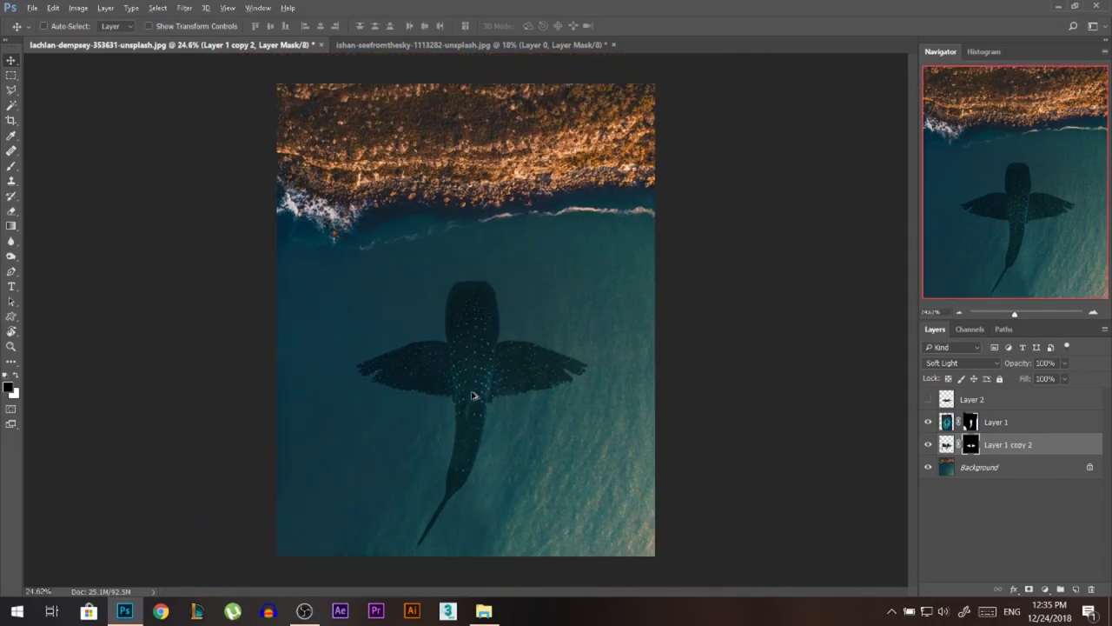
left_click(1013, 424, "ctrl")
left_click_drag(1026, 366, 1017, 367)
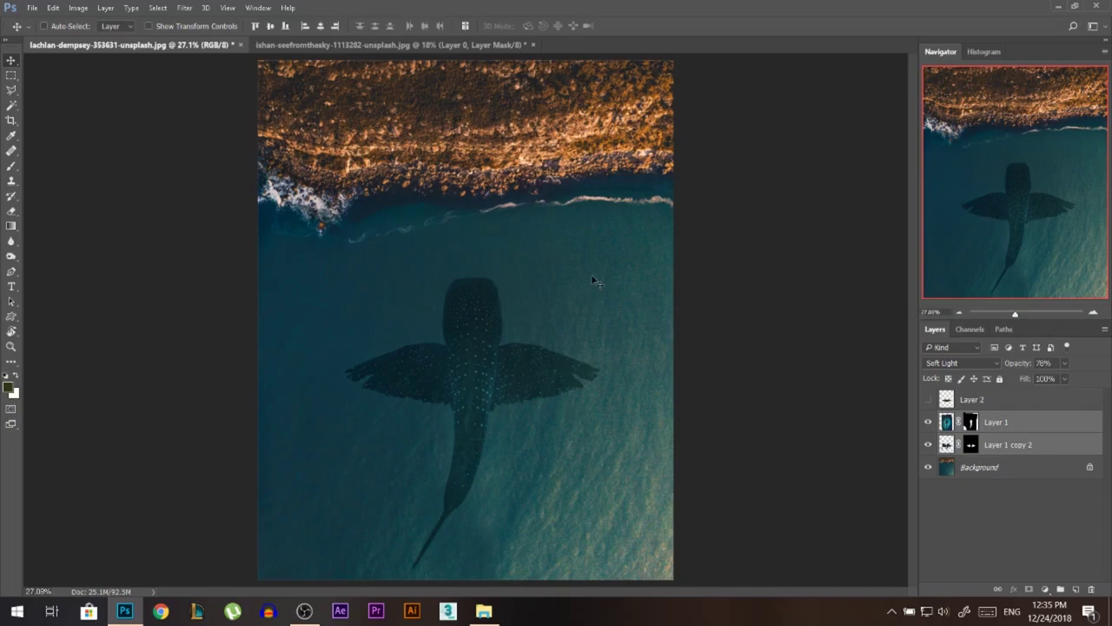
left_click(531, 469, "ctrl")
Lighten the spots on the right wing's skin layer, using the Midtones range, 81% exposure and a 31 px brush
scroll(531, 469, "up", 1)
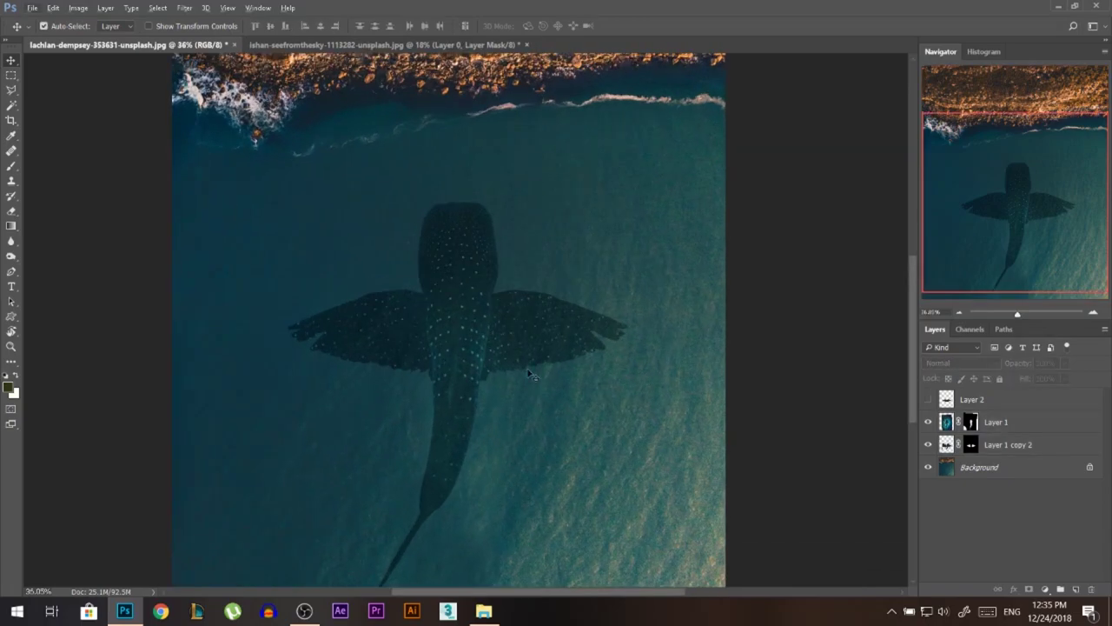
scroll(530, 348, "up", 3)
scroll(562, 322, "down", 1)
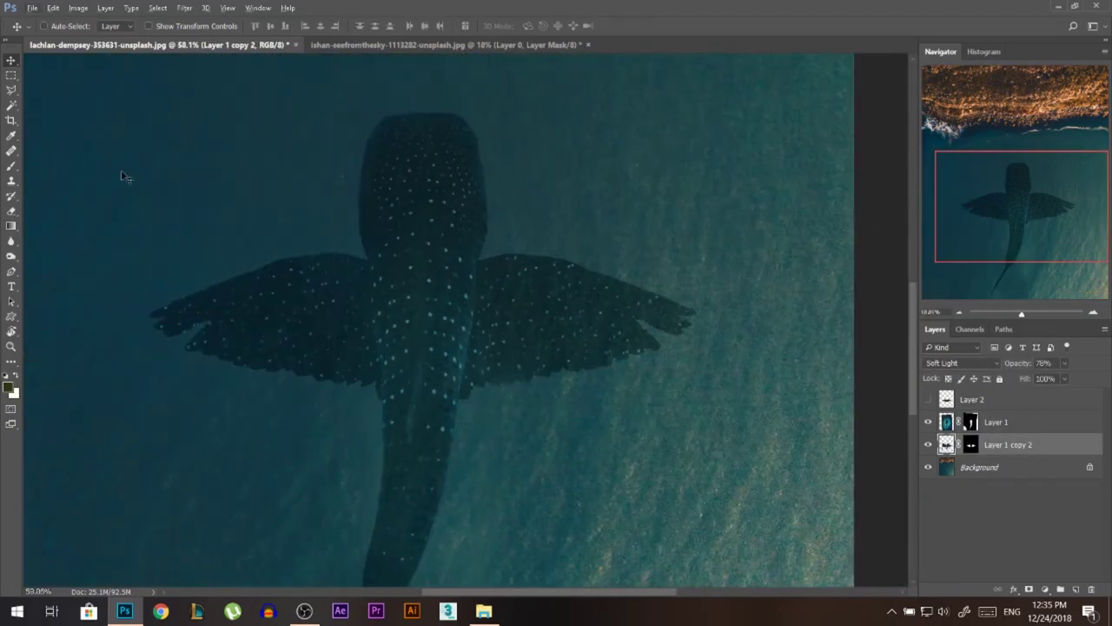
left_click(11, 257)
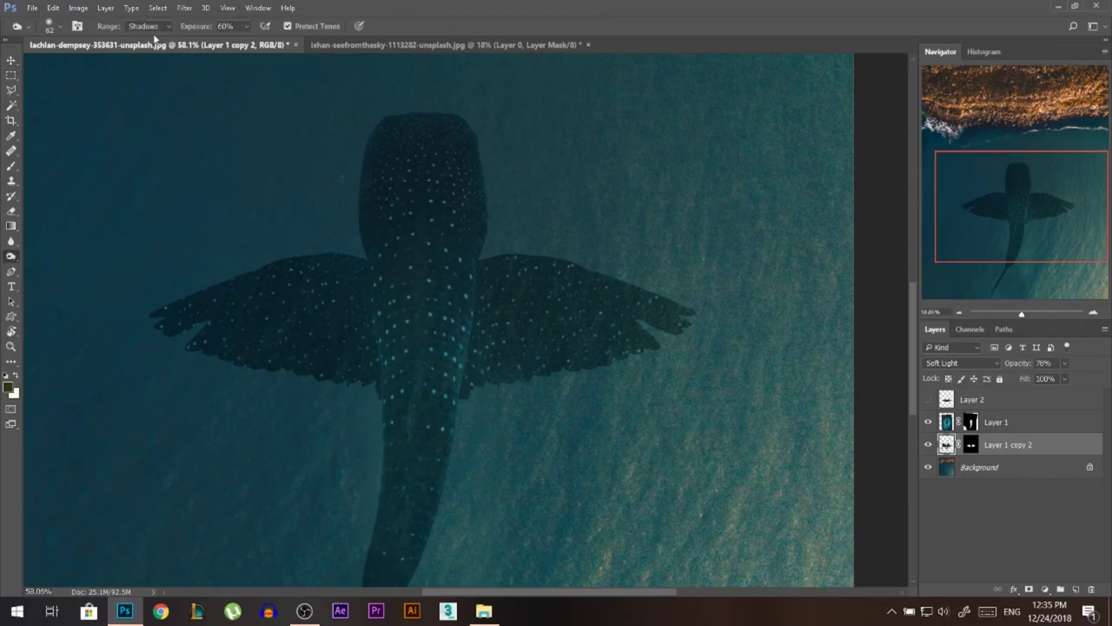
left_click(149, 27)
left_click(171, 40)
right_click(514, 277, "alt")
scroll(621, 378, "up", 2)
left_click(928, 444)
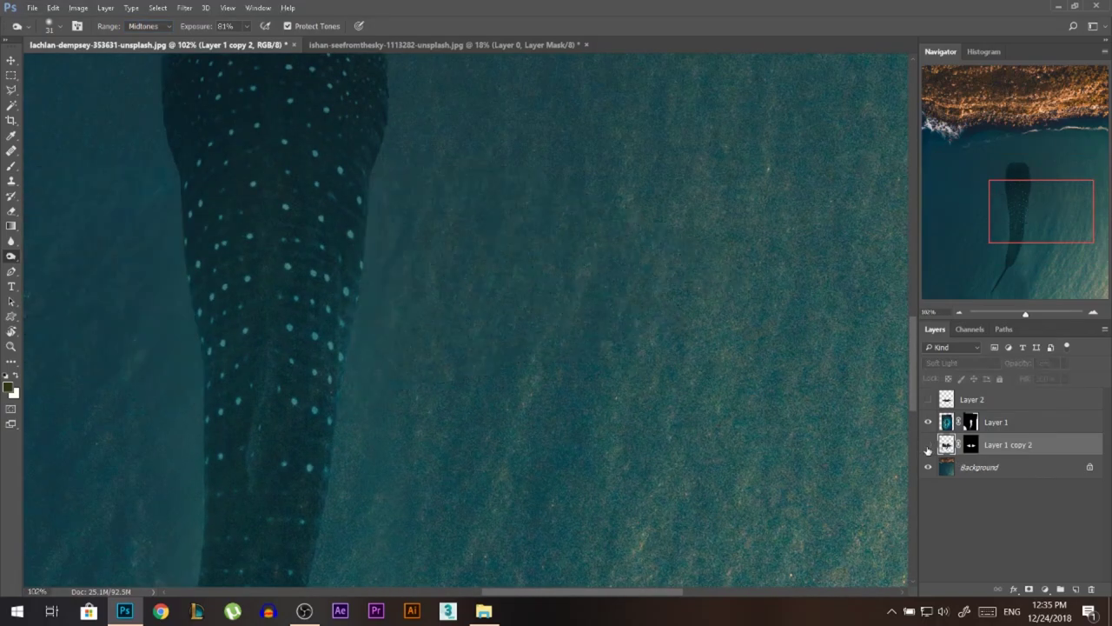
left_click(928, 444)
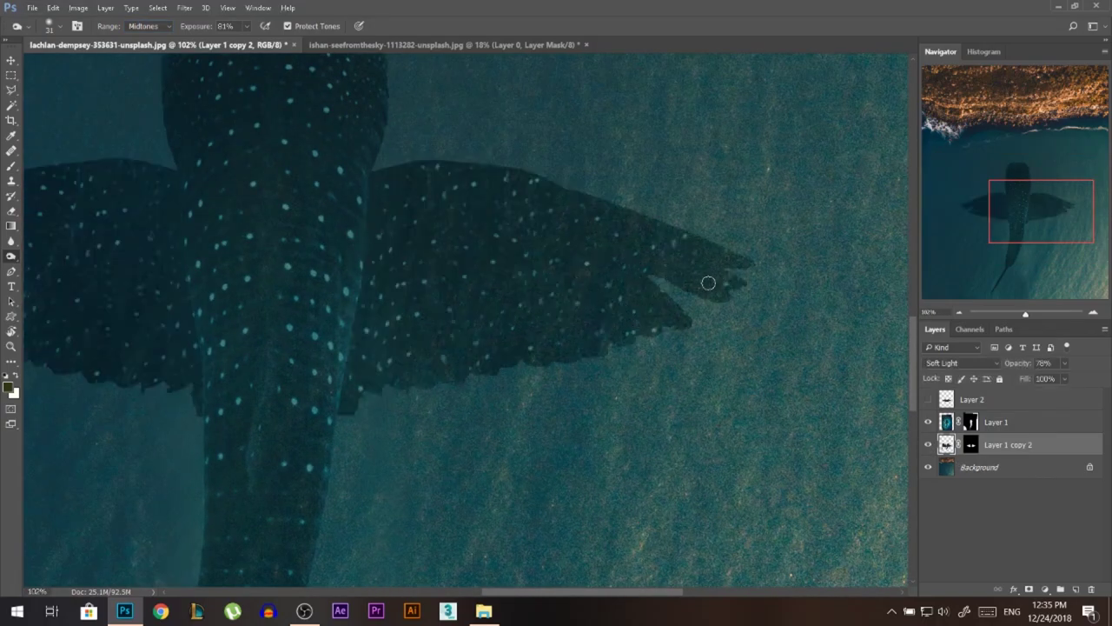
scroll(610, 329, "down", 3)
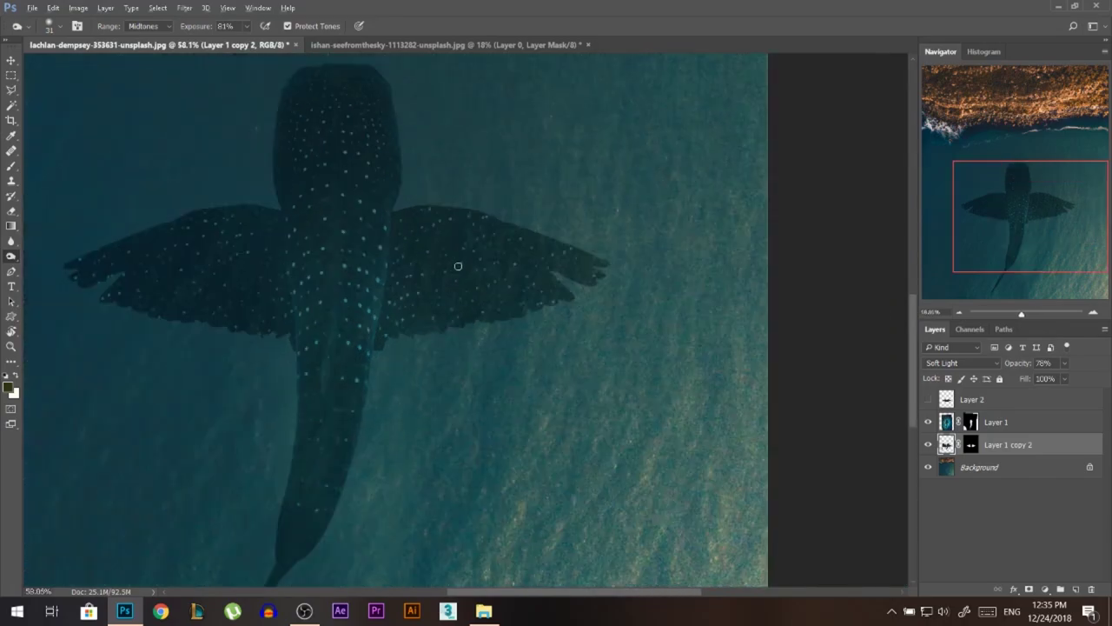
scroll(547, 298, "up", 4)
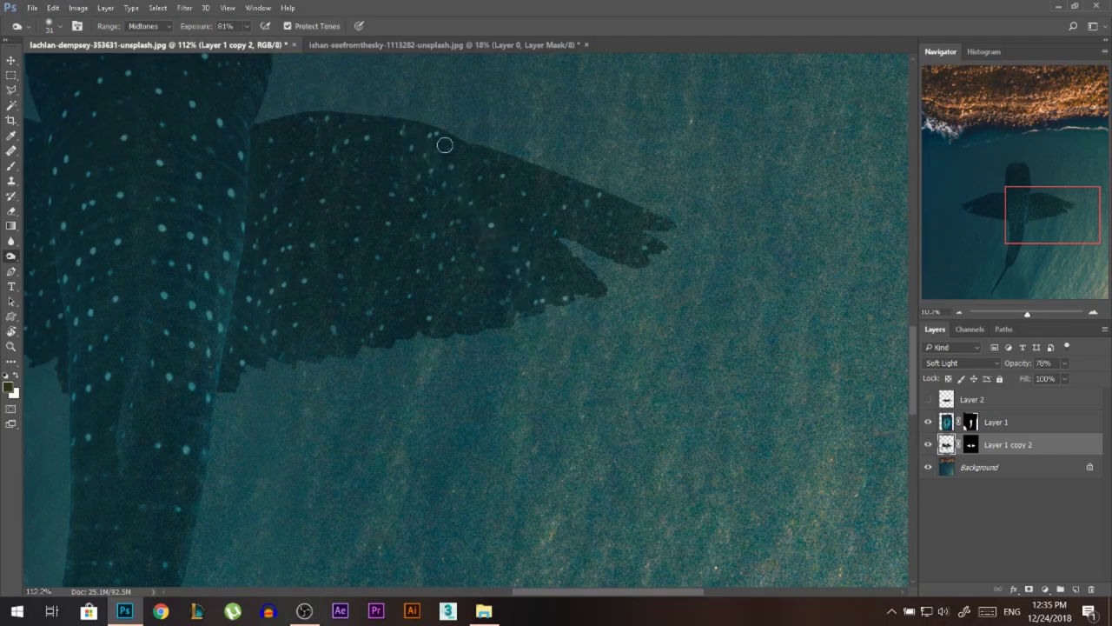
Raise the exposure to 100% and brighten the right wing's spots further toward its outer feathers
left_click_drag(202, 30, 235, 30)
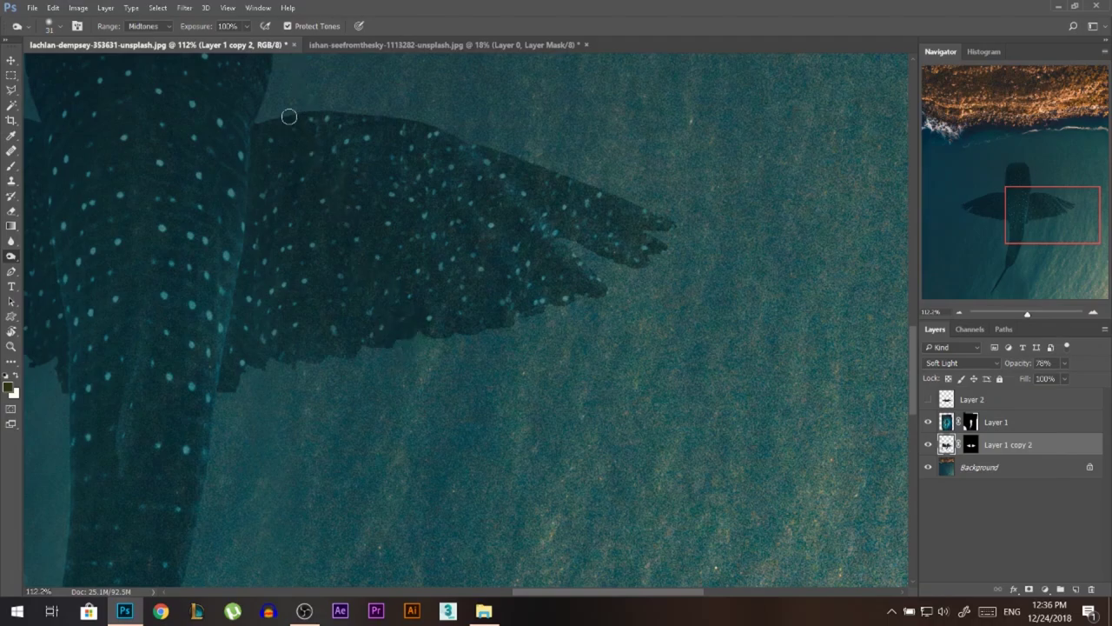
scroll(745, 323, "down", 3)
scroll(747, 324, "down", 3)
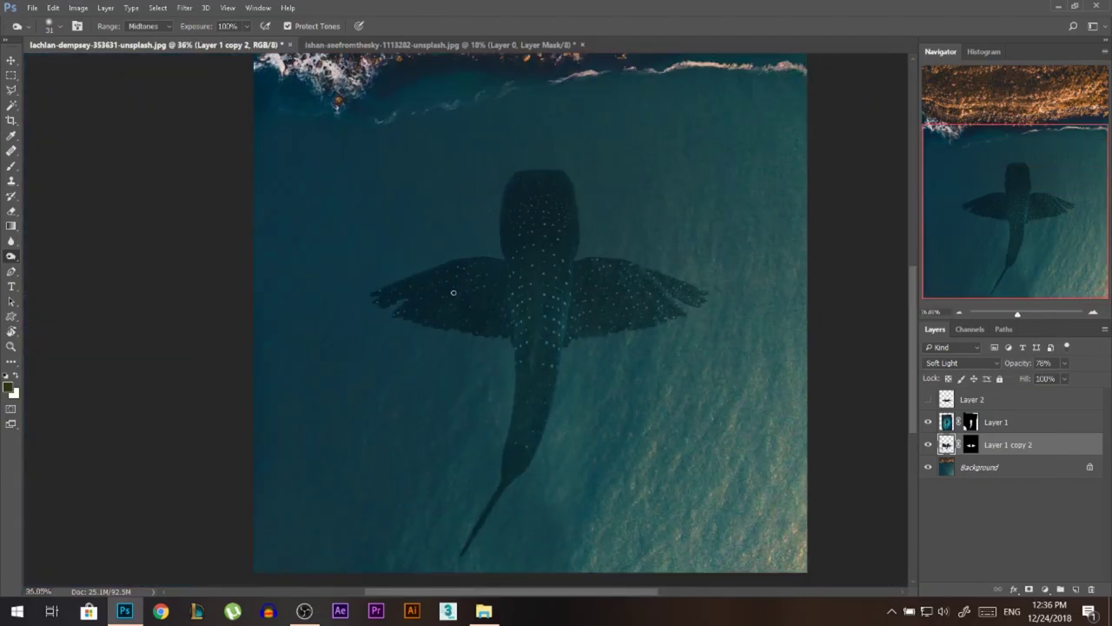
Lighten the spots across the left wing's skin out to its feather tips, using the Midtones range, 100% exposure and a 31 px brush
scroll(591, 290, "up", 6)
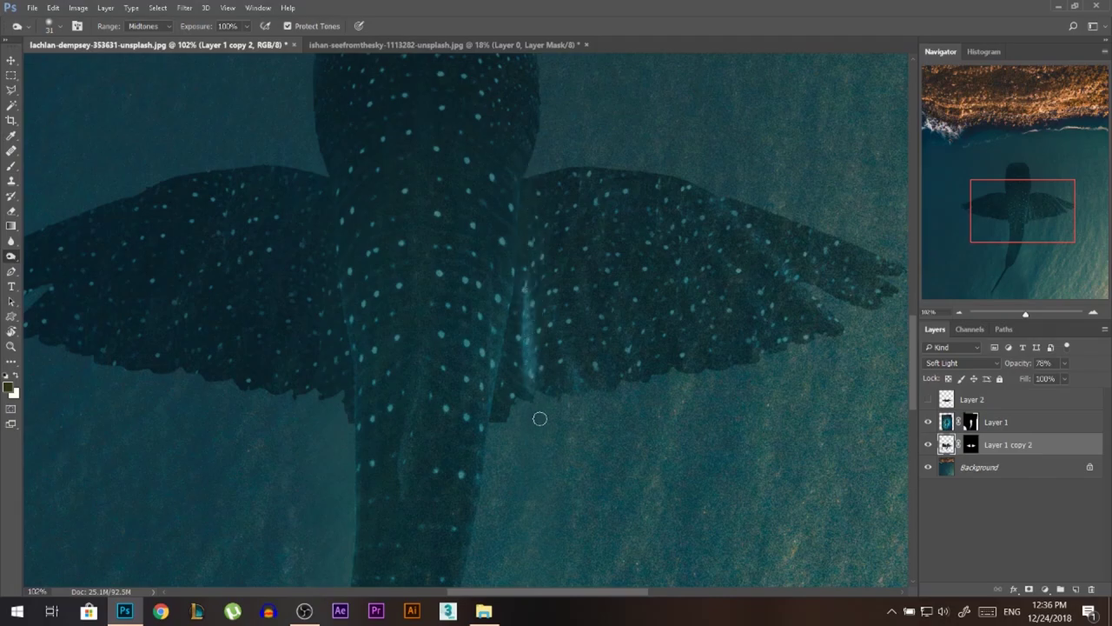
key("ctrl+0")
scroll(500, 317, "up", 5)
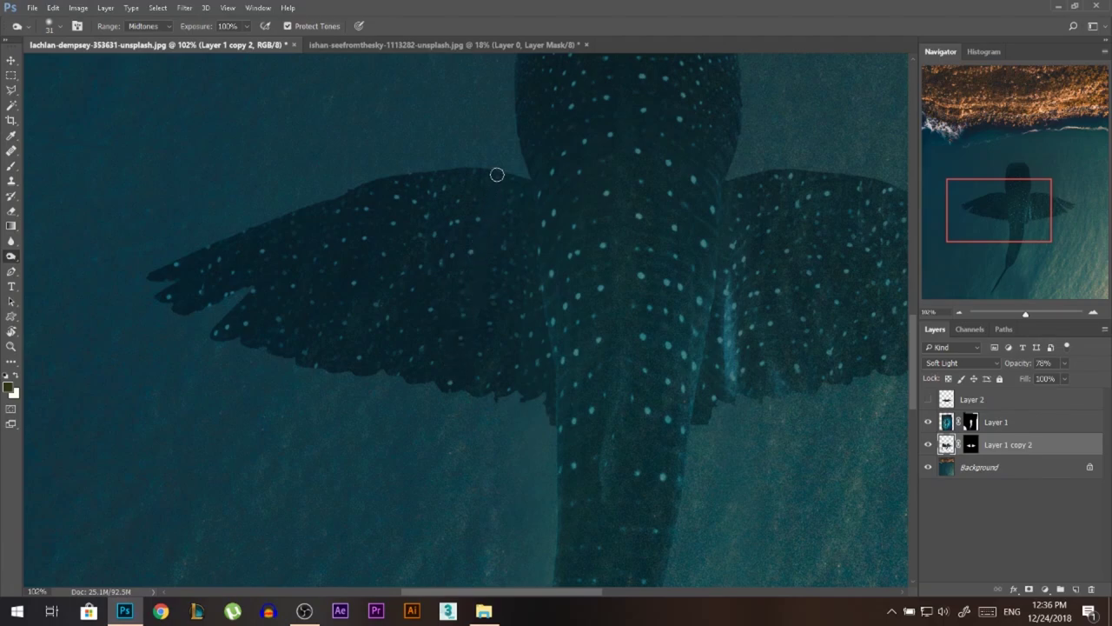
mouse_move(476, 301)
left_mouse_down()
mouse_move(457, 385)
mouse_move(498, 182)
mouse_move(463, 401)
left_mouse_up()
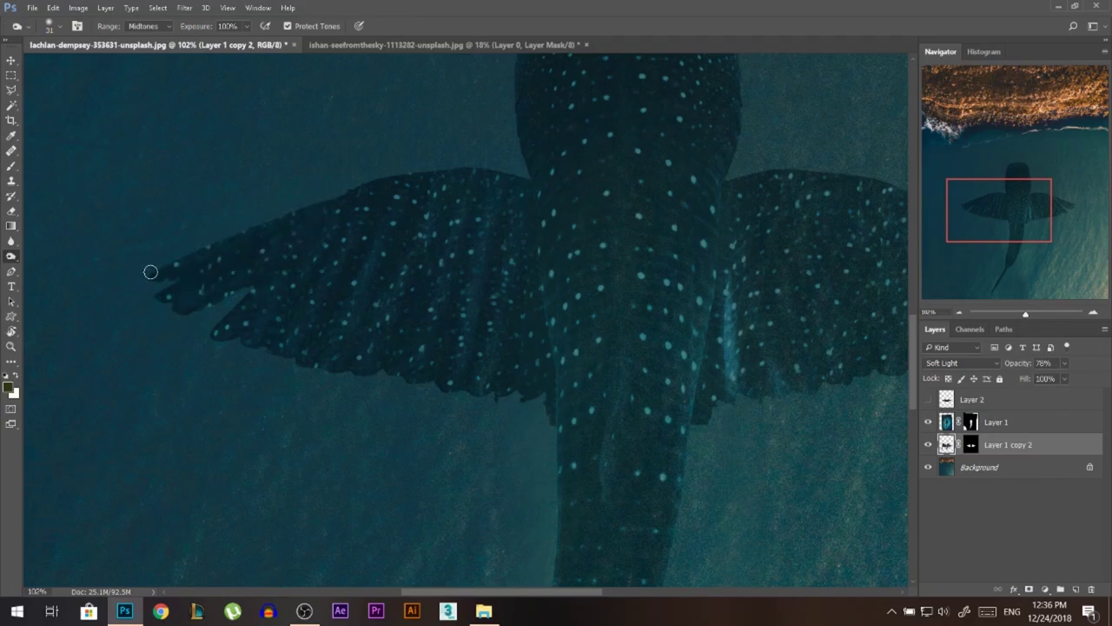
scroll(95, 278, "down", 3)
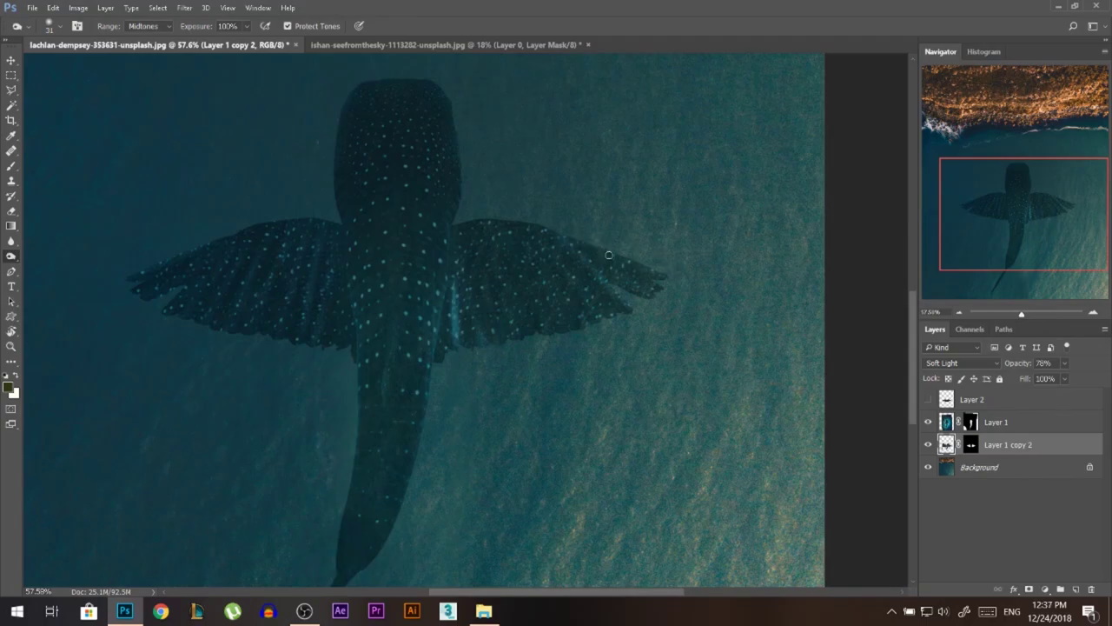
scroll(700, 278, "down", 4)
scroll(411, 369, "up", 2)
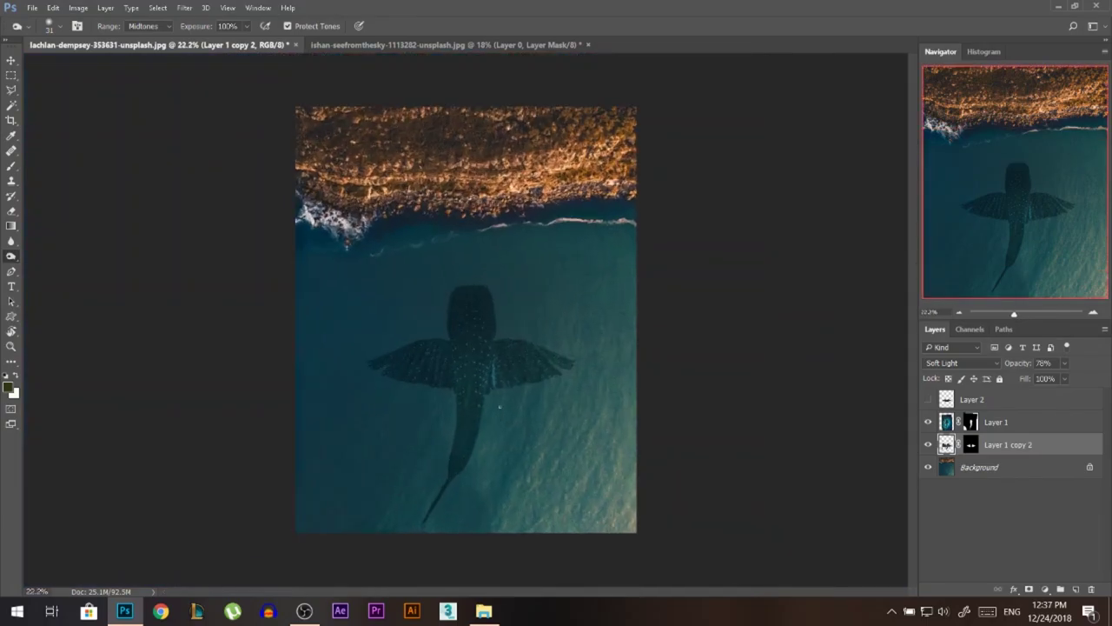
Add a Curves adjustment above the whale shark layer that lowers the darker midtones and pulls the white point inward for more contrast
left_click(11, 60)
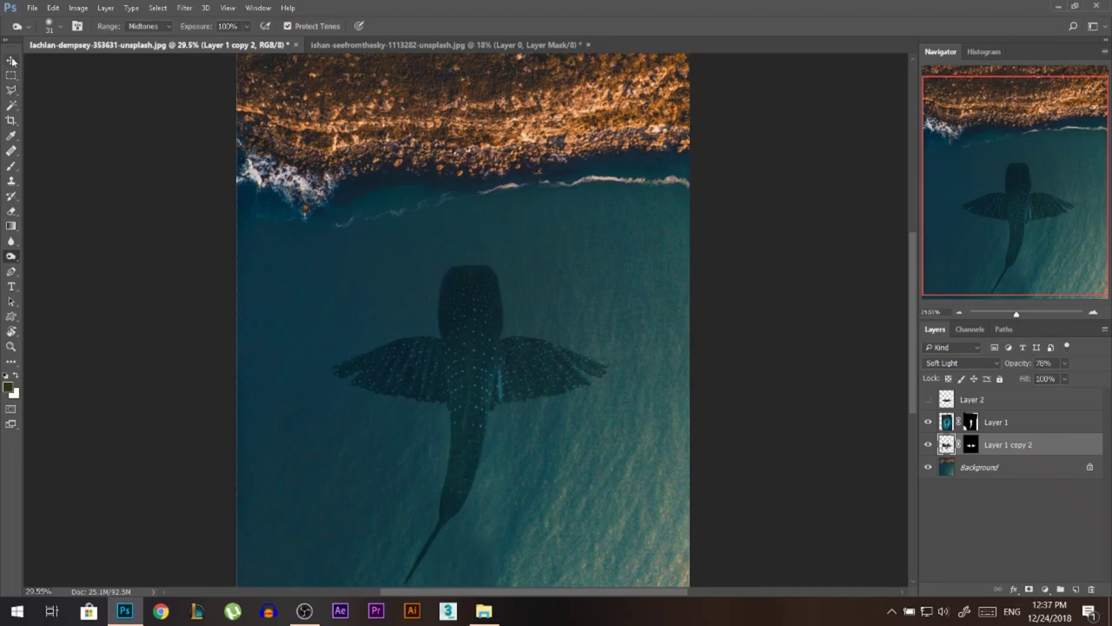
scroll(560, 313, "down", 1)
scroll(507, 297, "down", 1)
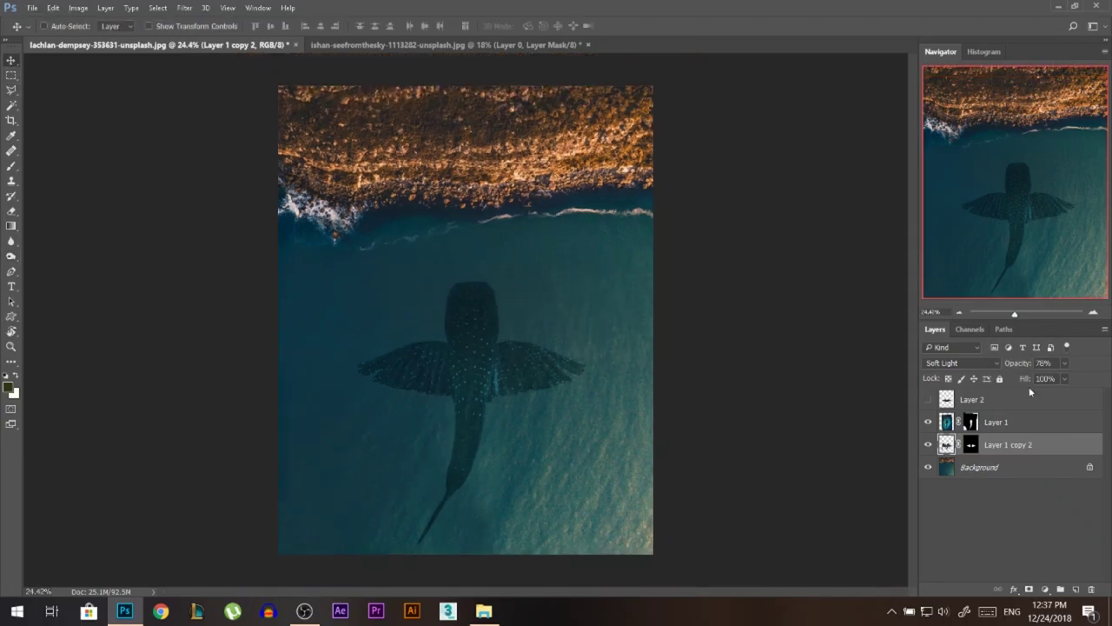
left_click(1006, 426)
left_click(1045, 590)
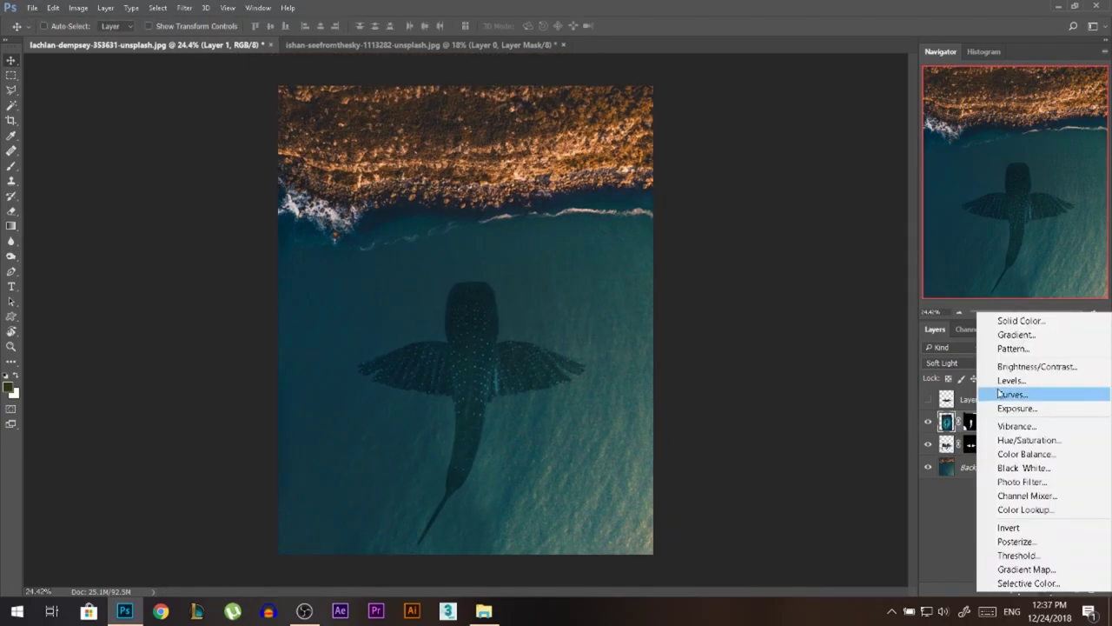
left_click(1011, 394)
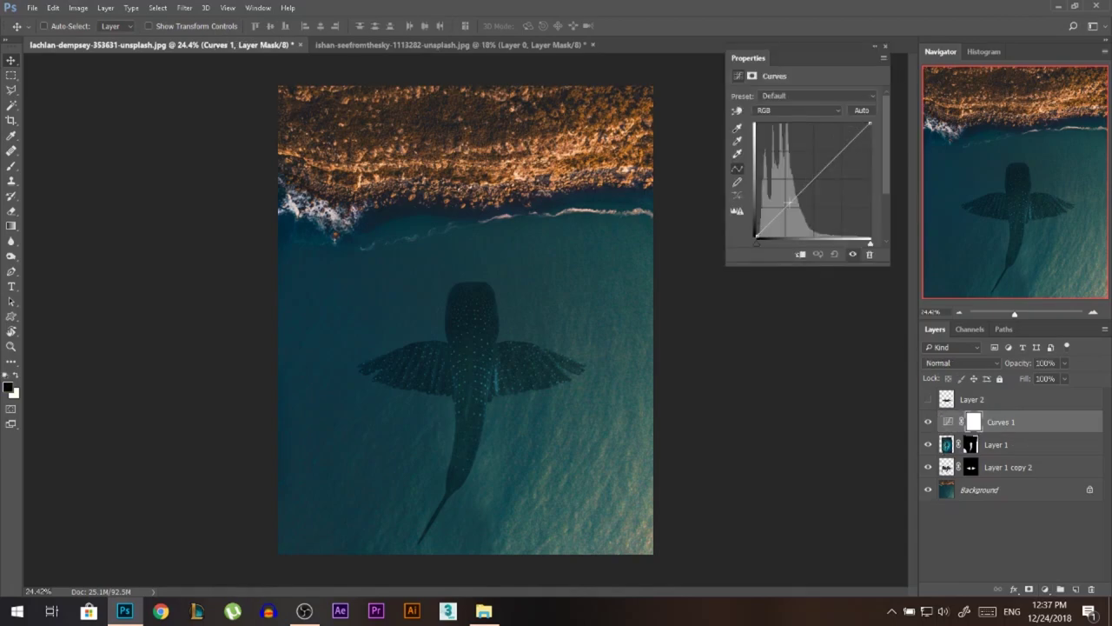
left_click_drag(756, 237, 785, 211)
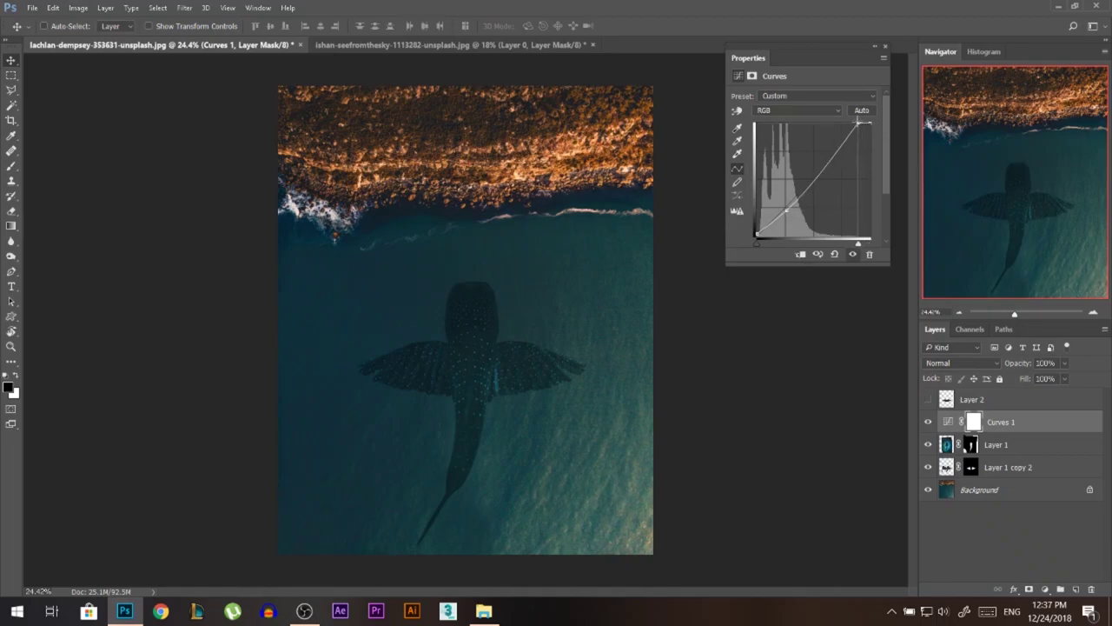
left_click(884, 46)
left_click(928, 423)
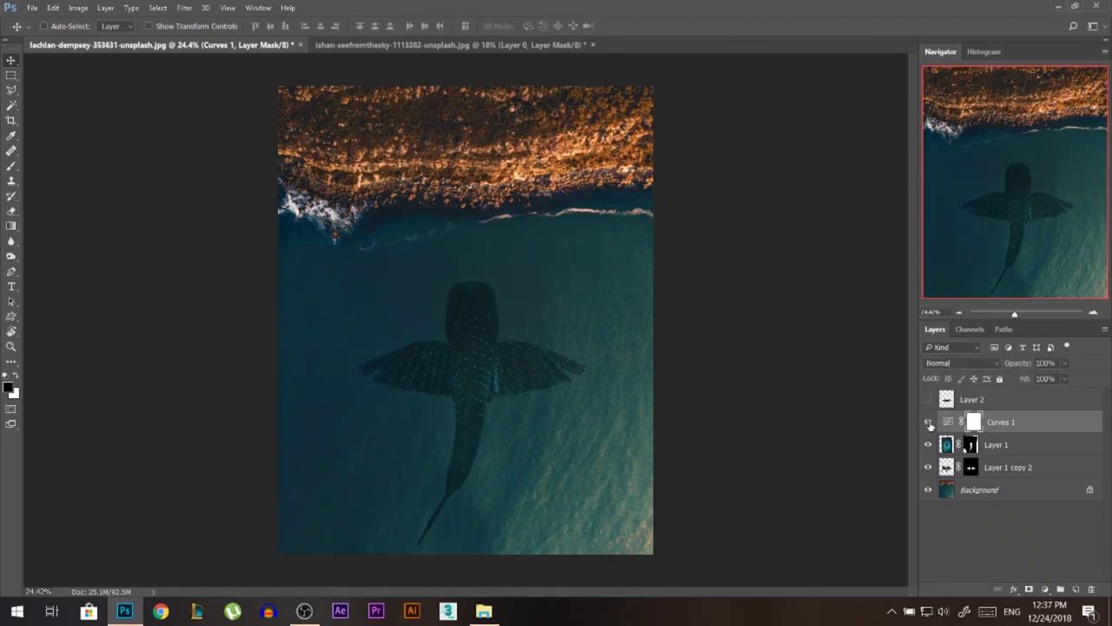
Add a second Curves adjustment that raises the midtones, and invert its mask to black to hide the brightening
left_click(1046, 589)
left_click(1008, 390)
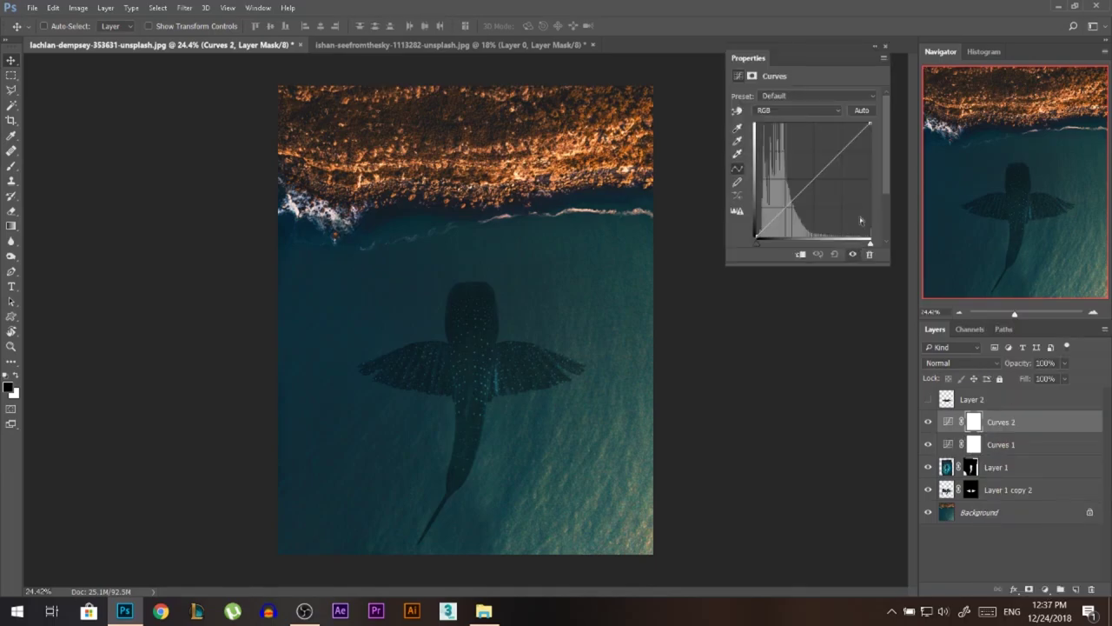
left_click_drag(804, 187, 796, 176)
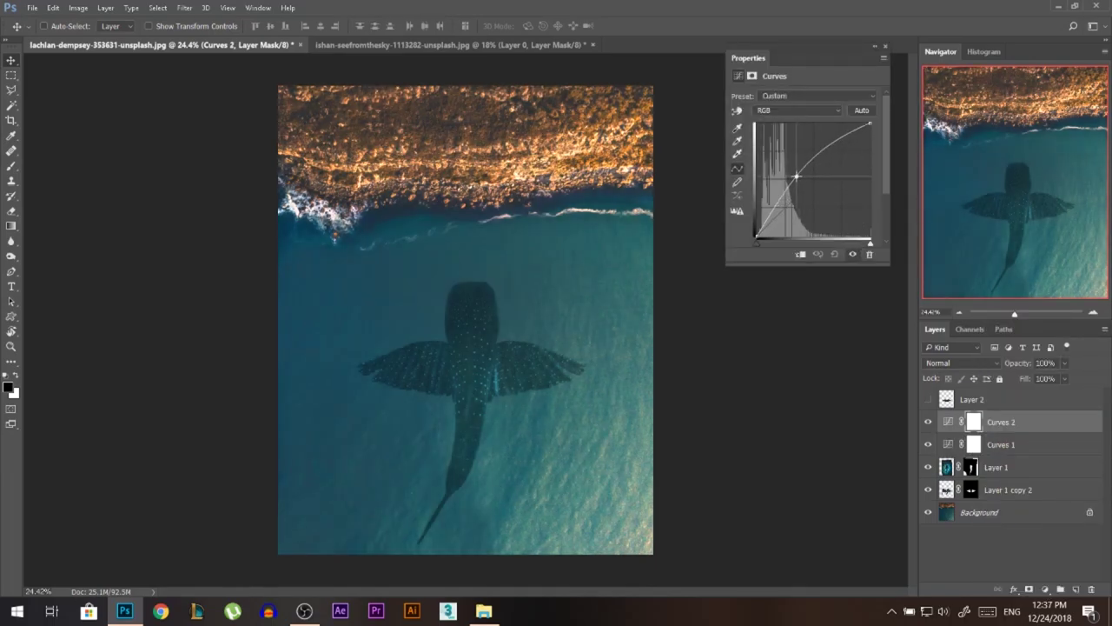
left_click(885, 48)
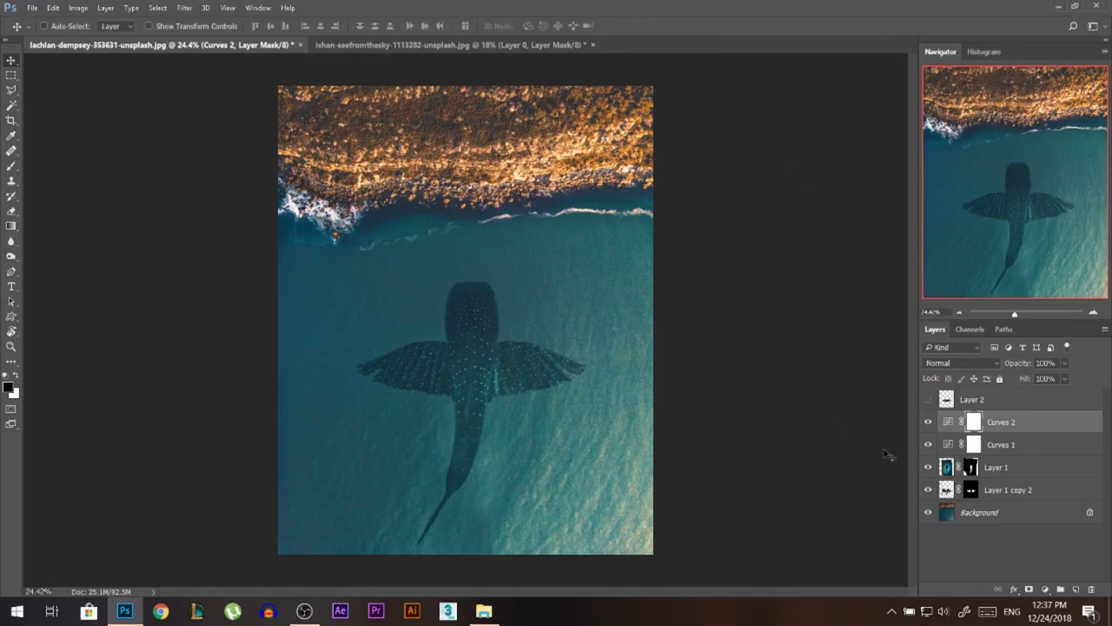
key("ctrl+i")
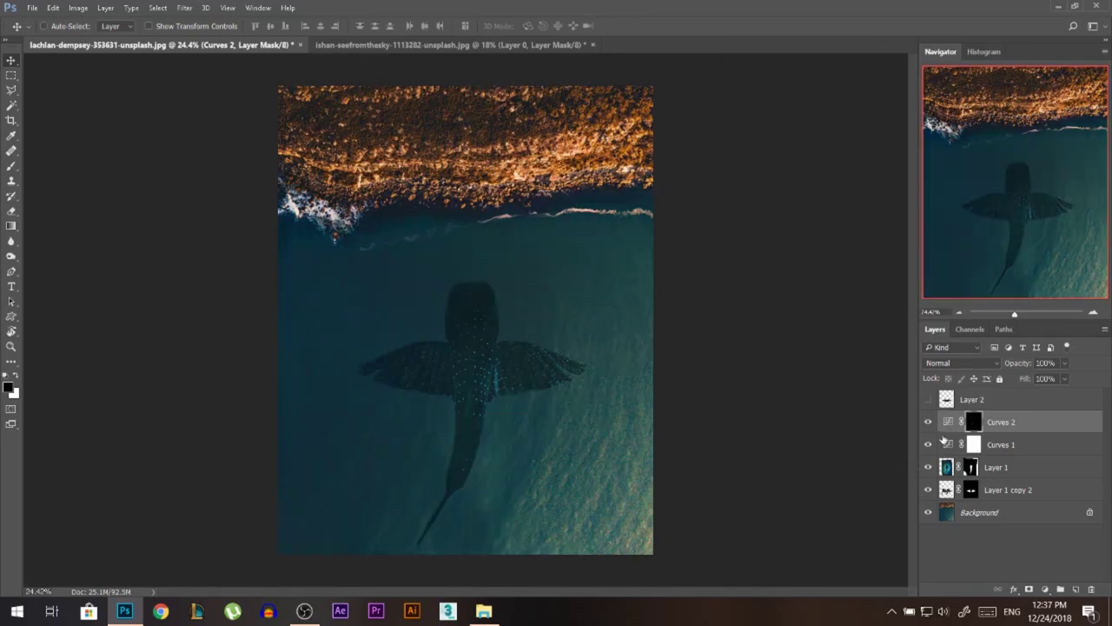
Paint the brightening Curves mask white over the shark and surrounding water, using a large brush with 0% hardness and opacity lowered to 14%
left_click(16, 169)
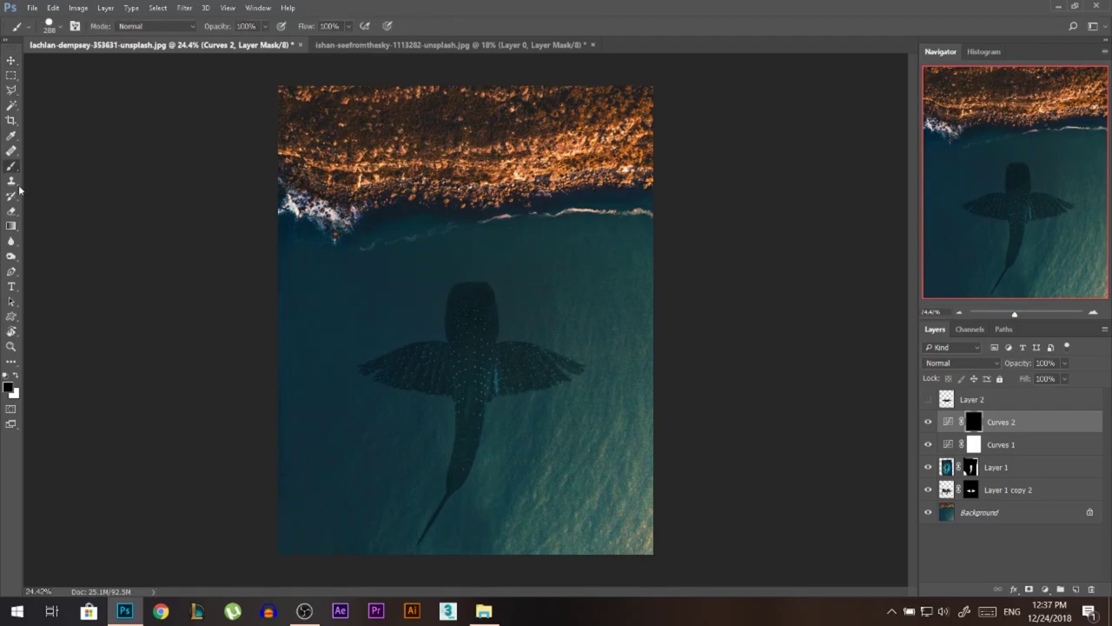
left_click(16, 377)
left_click_drag(224, 30, 194, 29)
left_click_drag(452, 322, 507, 318)
right_click(511, 317)
left_click(591, 370)
left_click_drag(590, 372, 565, 370)
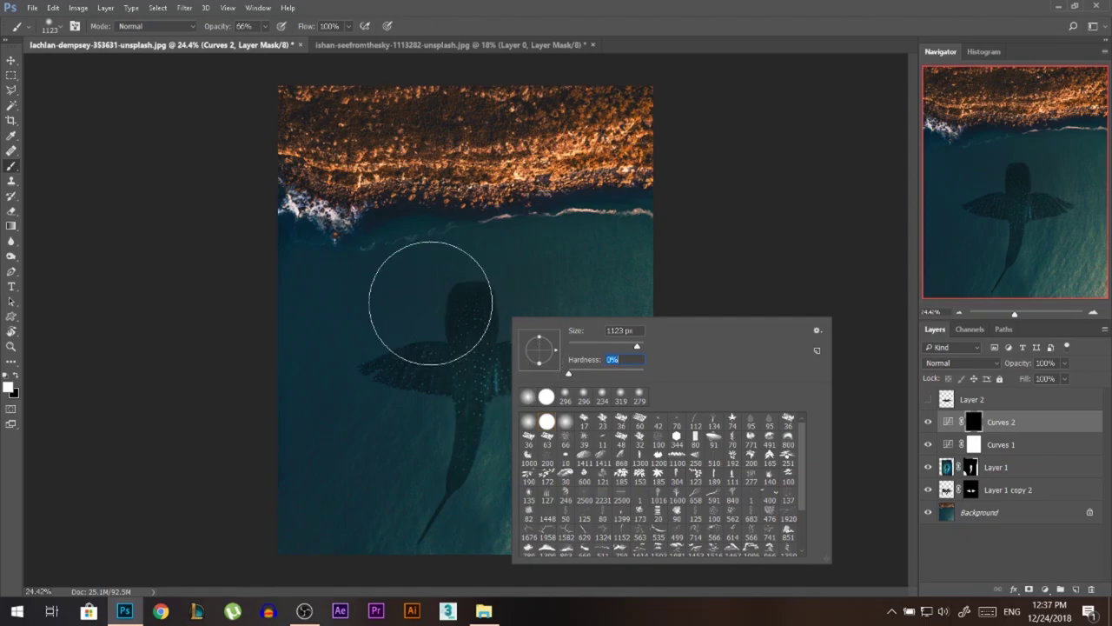
left_click_drag(426, 299, 456, 308)
mouse_move(435, 254)
left_mouse_down()
mouse_move(540, 316)
mouse_move(442, 407)
mouse_move(458, 253)
mouse_move(533, 405)
mouse_move(391, 349)
mouse_move(384, 268)
left_mouse_up()
left_click_drag(218, 27, 203, 29)
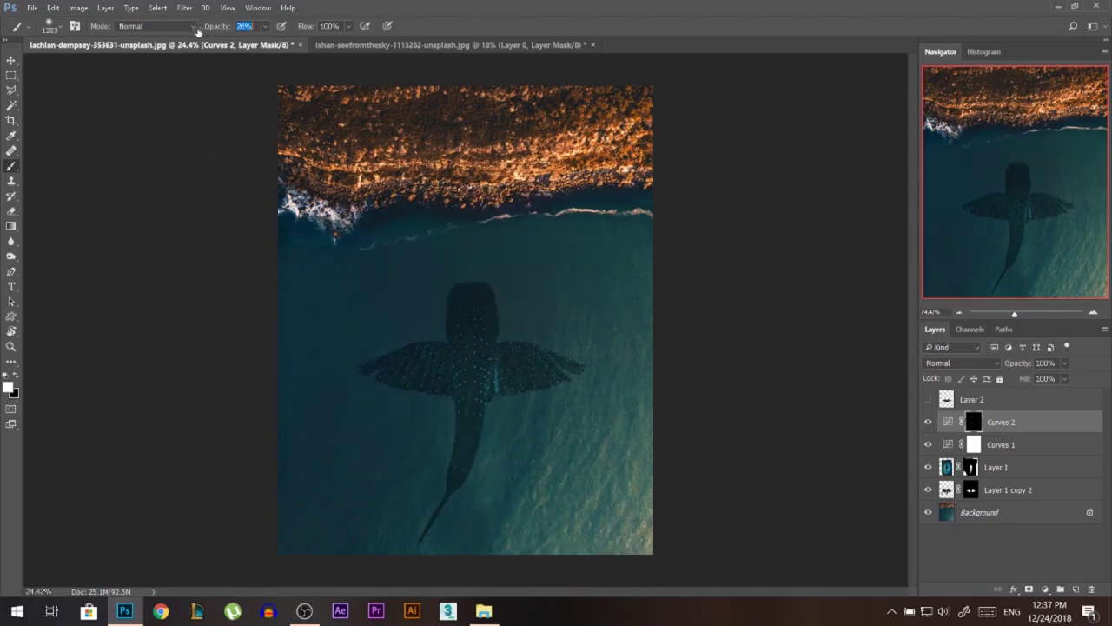
mouse_move(448, 253)
left_mouse_down()
mouse_move(403, 206)
mouse_move(567, 327)
mouse_move(505, 469)
mouse_move(405, 301)
mouse_move(553, 366)
mouse_move(393, 391)
mouse_move(499, 352)
mouse_move(414, 302)
mouse_move(461, 478)
mouse_move(483, 275)
mouse_move(438, 372)
mouse_move(495, 441)
mouse_move(477, 288)
mouse_move(461, 438)
mouse_move(469, 295)
mouse_move(470, 459)
mouse_move(526, 251)
mouse_move(405, 452)
mouse_move(484, 277)
mouse_move(584, 323)
left_mouse_up()
Add a third Curves adjustment that pulls the lower midtones down to darken the whole image
left_click(1046, 590)
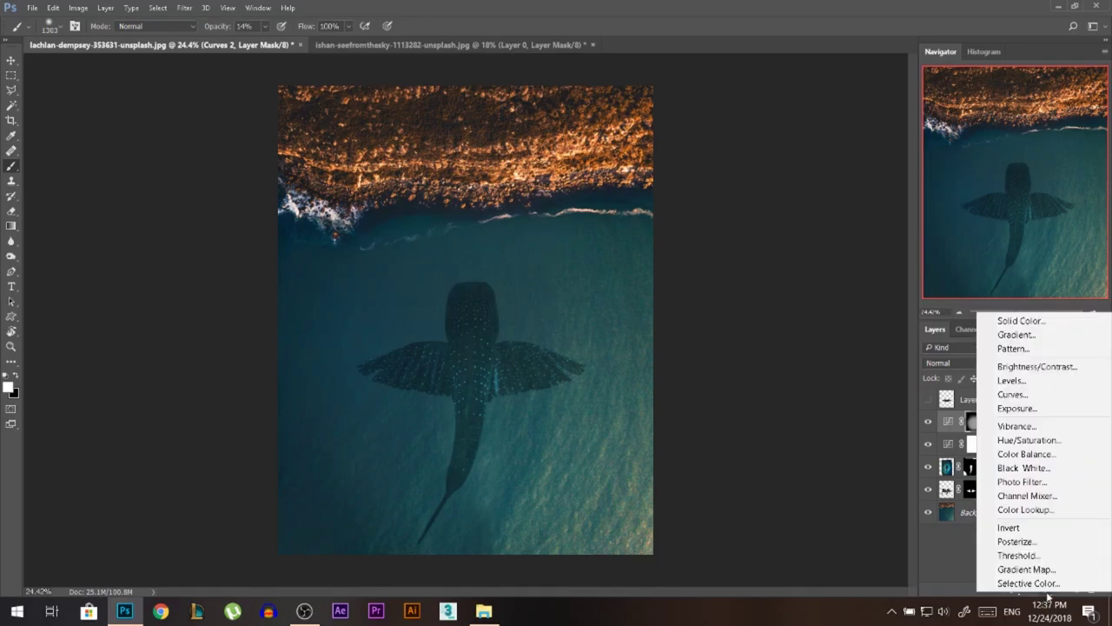
left_click(1008, 392)
left_click_drag(782, 216, 780, 223)
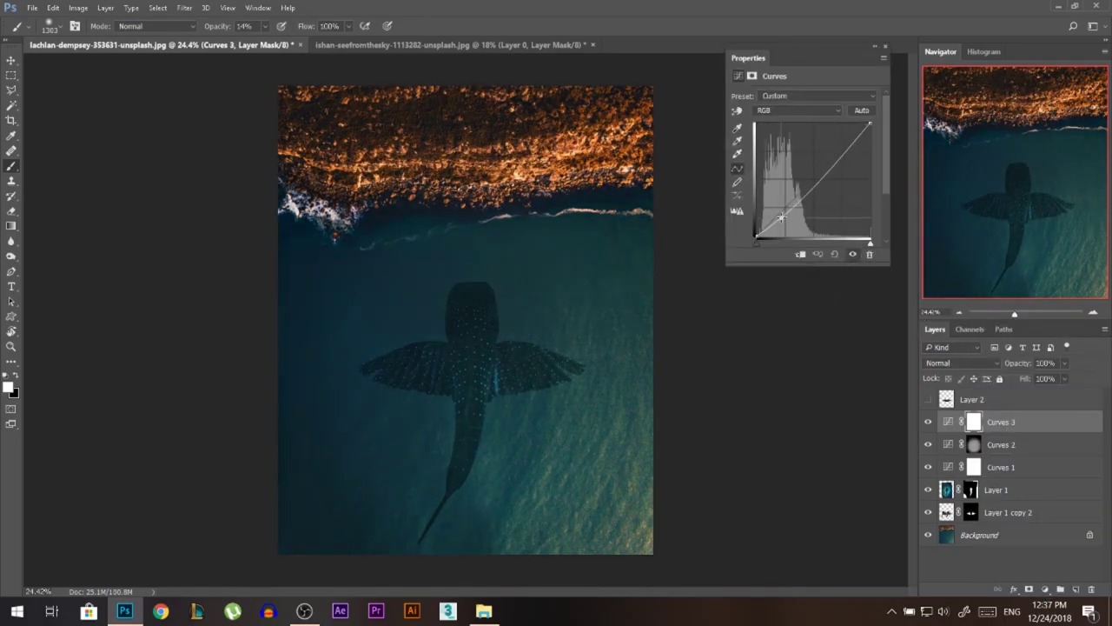
left_click(886, 47)
key("ctrl+i")
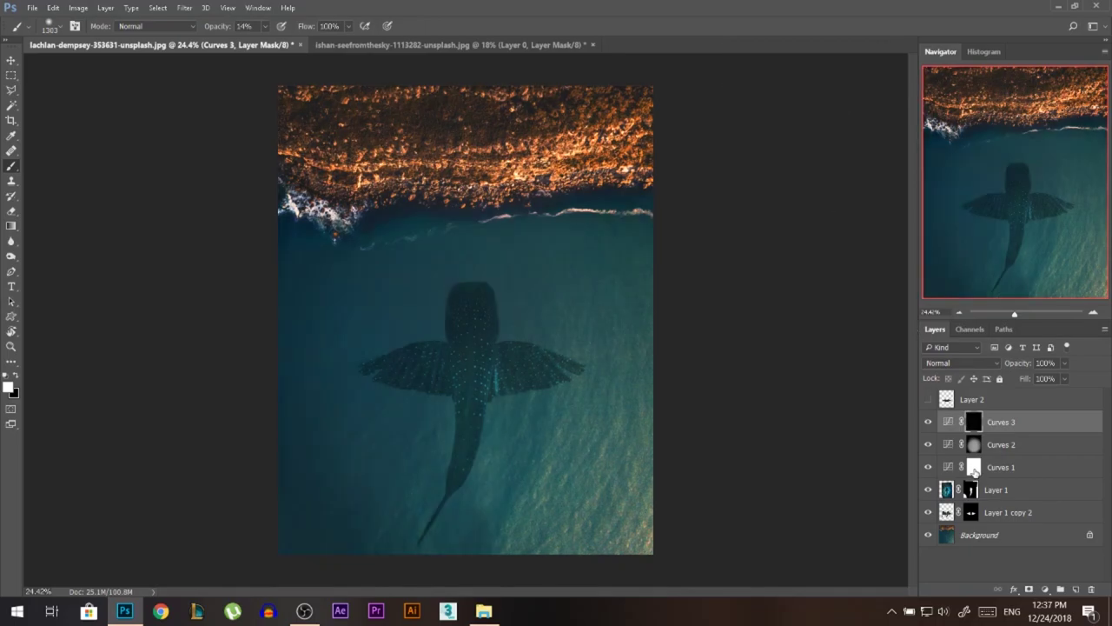
scroll(582, 333, "down", 2)
scroll(574, 339, "up", 1)
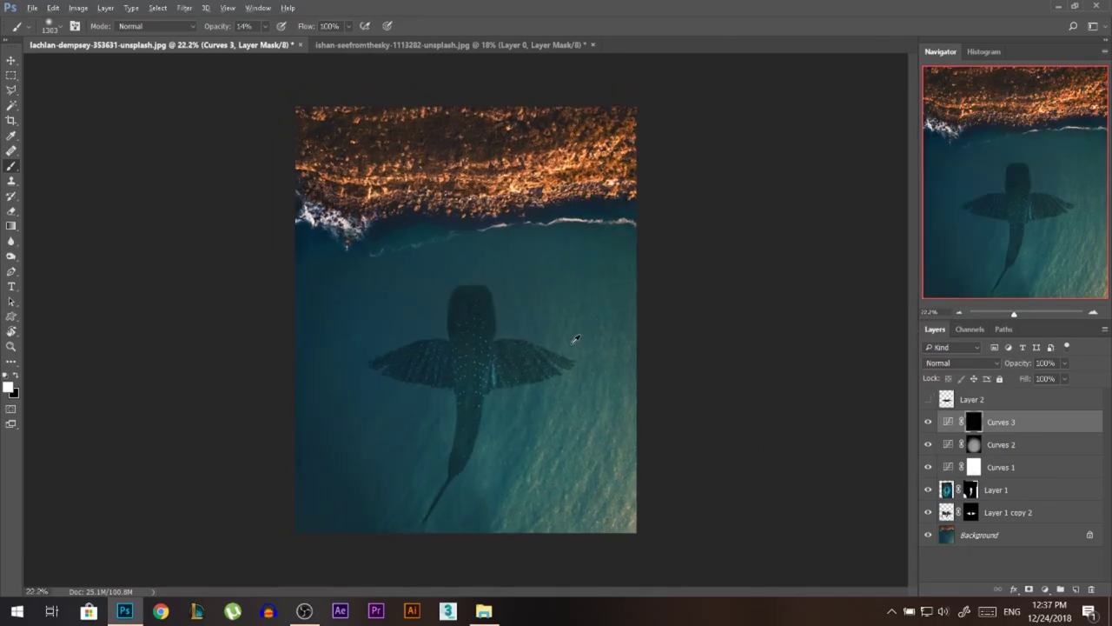
key("ctrl+i")
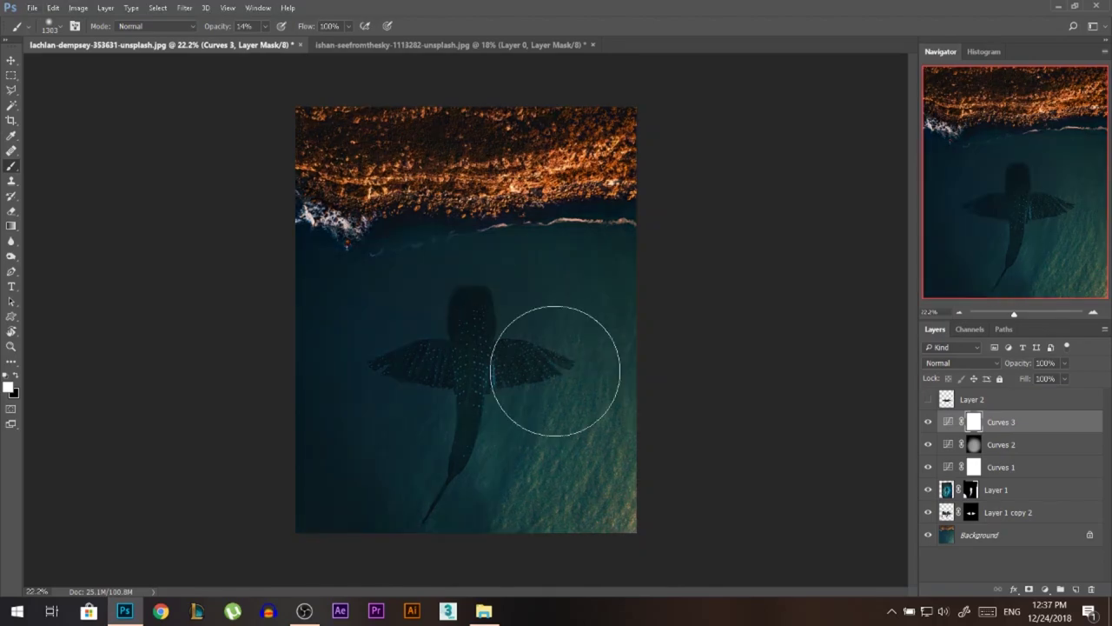
Paint the darkening Curves mask black around the shark with a soft 1447 px brush at 17% opacity, keeping the image edges dark
left_click(16, 377)
mouse_move(404, 331)
left_mouse_down()
mouse_move(439, 287)
mouse_move(517, 328)
mouse_move(413, 326)
mouse_move(527, 362)
mouse_move(444, 234)
mouse_move(483, 431)
mouse_move(474, 200)
mouse_move(488, 354)
mouse_move(501, 186)
mouse_move(337, 144)
mouse_move(492, 387)
mouse_move(385, 313)
mouse_move(488, 465)
mouse_move(497, 296)
mouse_move(393, 398)
mouse_move(424, 449)
mouse_move(483, 383)
mouse_move(468, 348)
mouse_move(494, 345)
mouse_move(406, 351)
mouse_move(392, 445)
mouse_move(369, 352)
mouse_move(369, 379)
mouse_move(442, 340)
left_mouse_up()
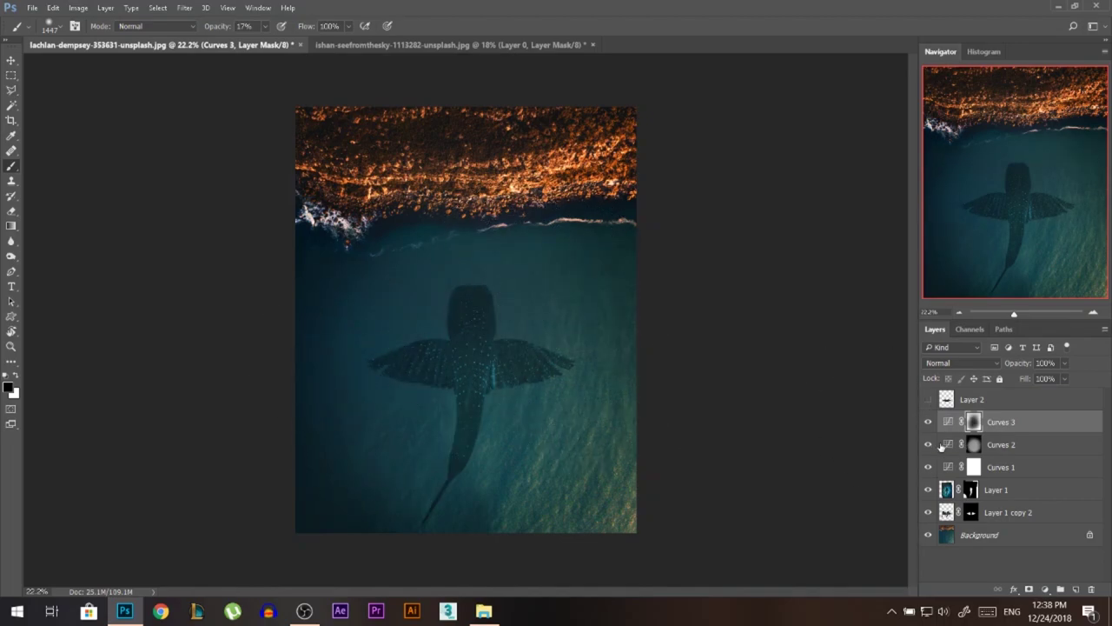
left_click_drag(929, 446, 931, 430)
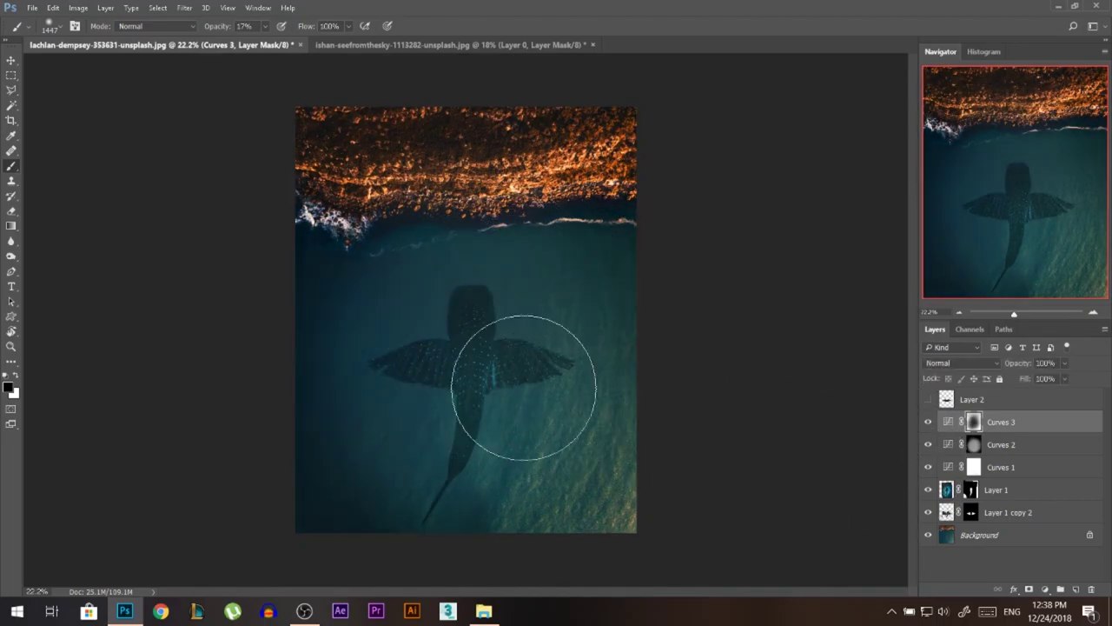
Lower the opacity of the upper two Curves adjustments together
left_click(12, 61)
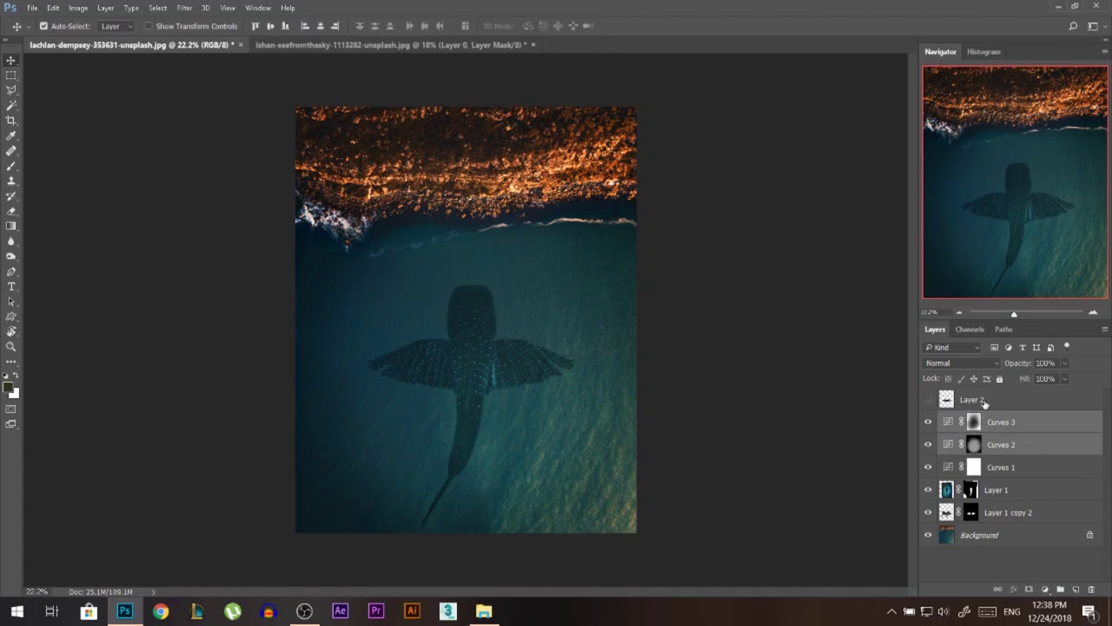
left_click(1034, 448, "shift")
left_click_drag(1026, 367, 1011, 365)
Stamp all visible layers into a new layer above the Curves adjustments and open it in the Camera Raw Filter
left_click(1014, 422)
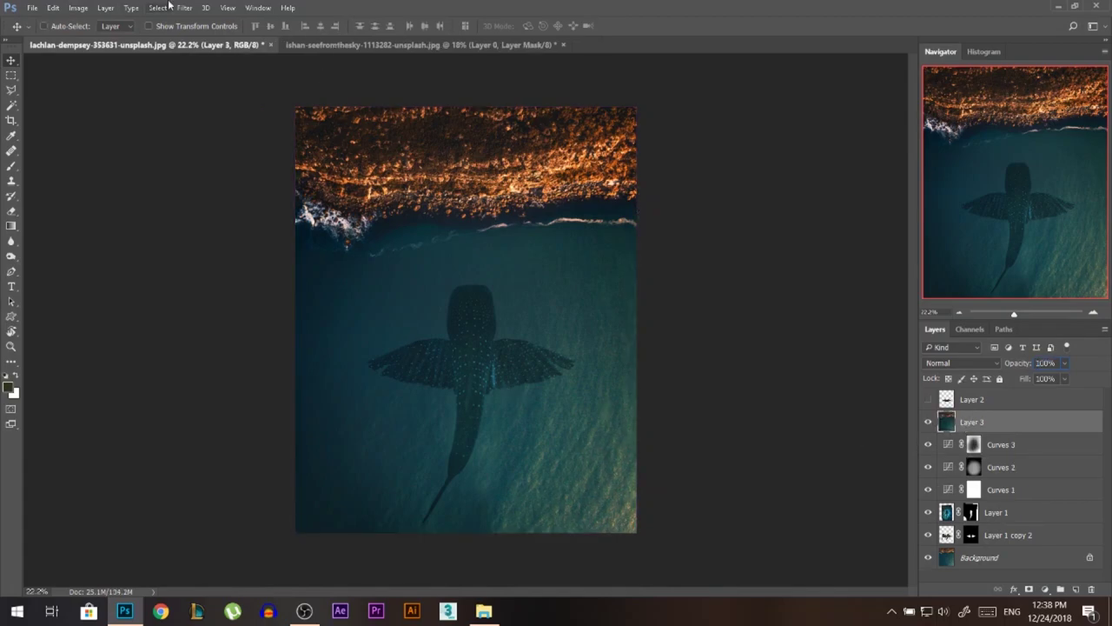
left_click(184, 8)
left_click(223, 92)
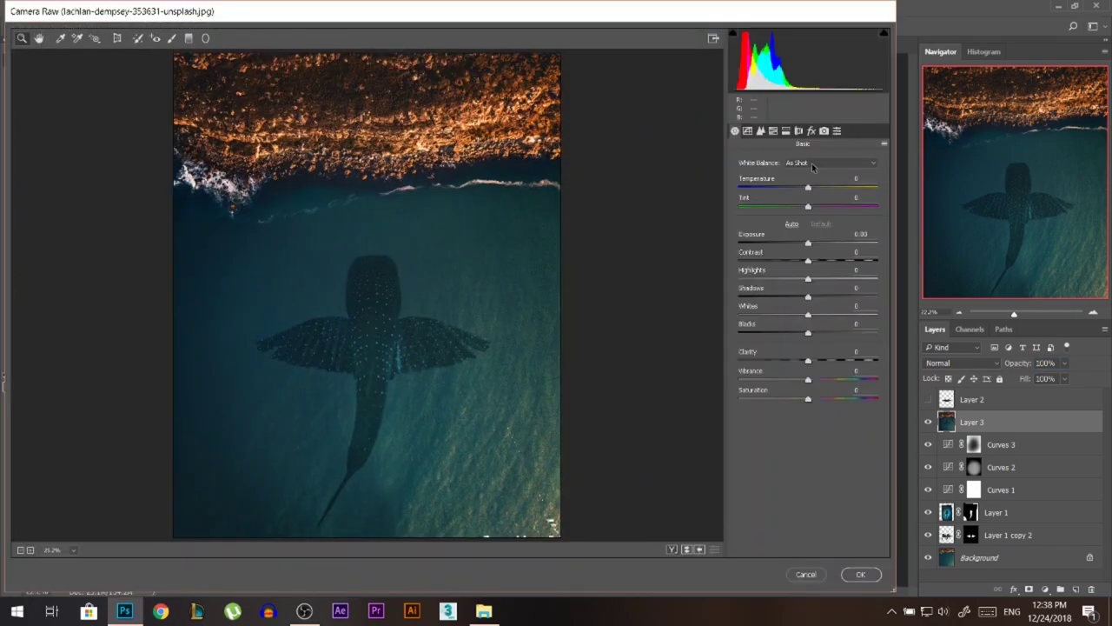
Apply a Camera Raw grade with vignetting -6, dehaze +19, clarity +11 and exposure +0.55
left_click(811, 131)
mouse_move(811, 313)
left_mouse_down()
mouse_move(660, 312)
mouse_move(745, 369)
mouse_move(742, 324)
mouse_move(801, 322)
left_mouse_up()
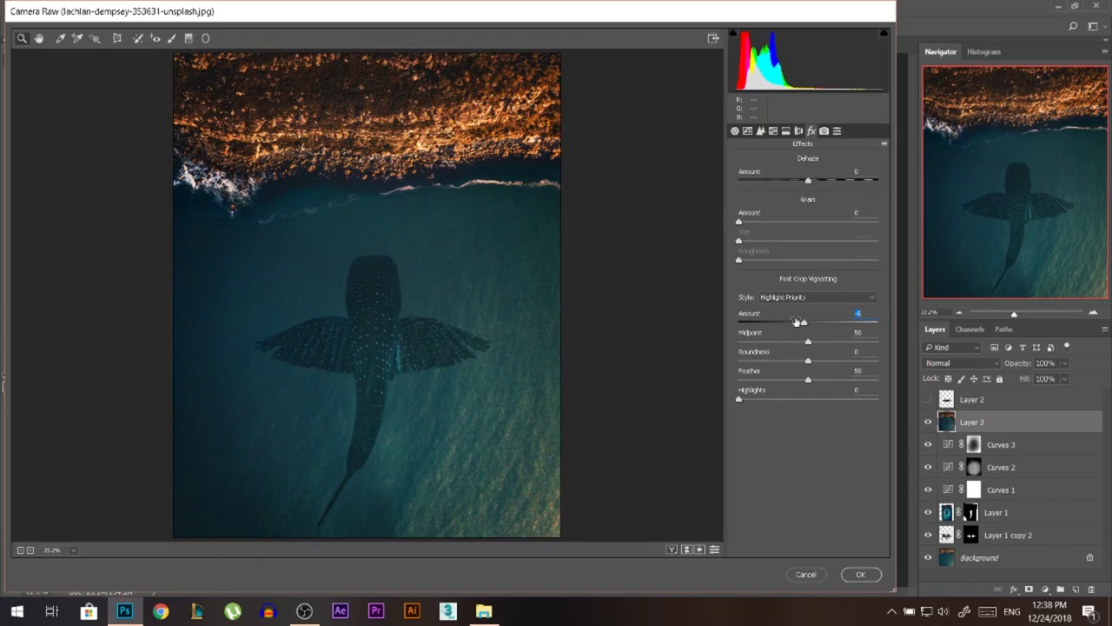
mouse_move(808, 179)
left_mouse_down()
mouse_move(867, 188)
mouse_move(792, 186)
mouse_move(821, 186)
left_mouse_up()
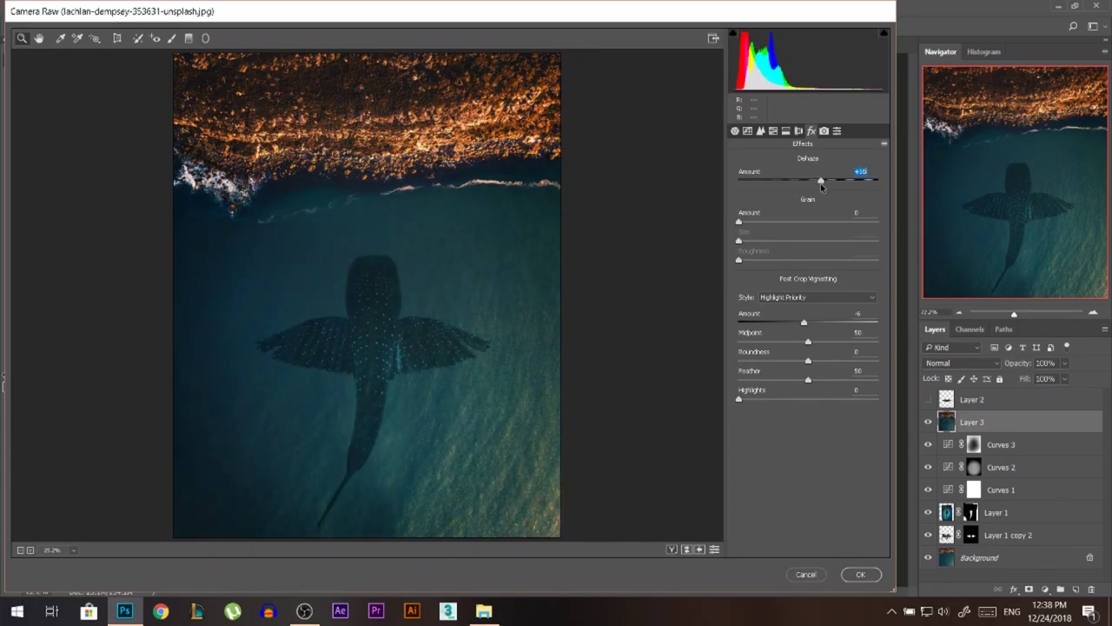
left_click(734, 131)
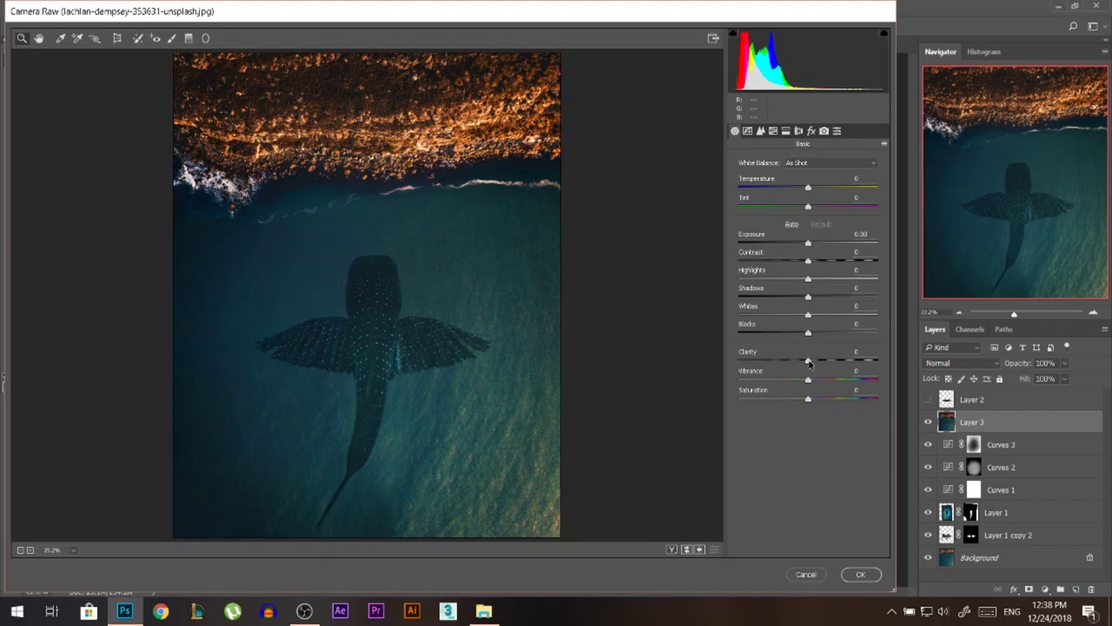
left_click_drag(808, 362, 819, 364)
left_click_drag(808, 244, 815, 247)
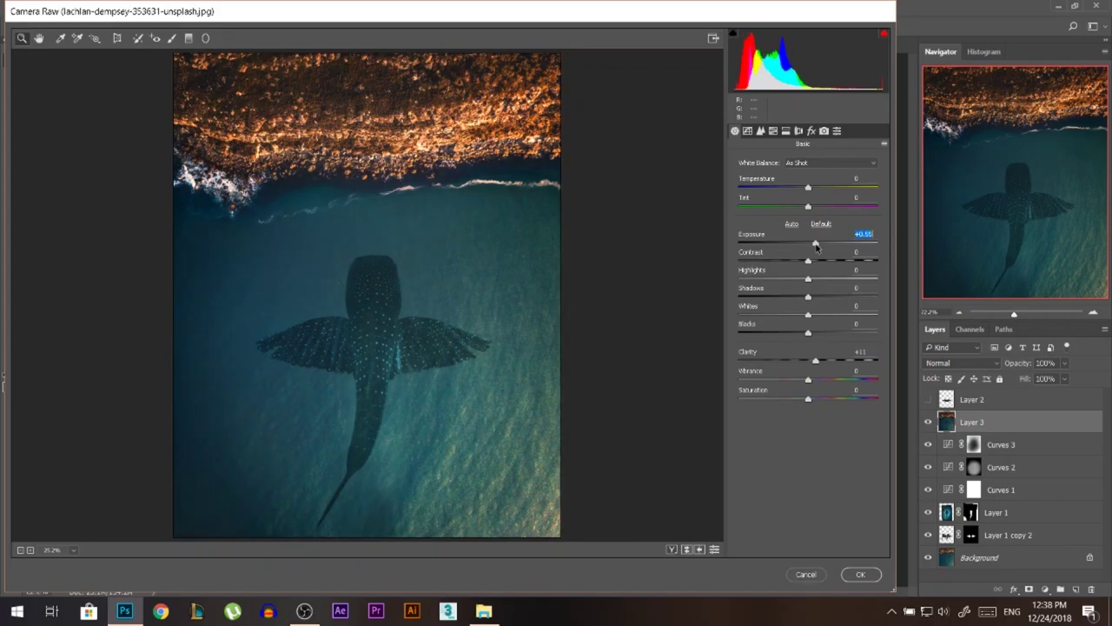
left_click(861, 576)
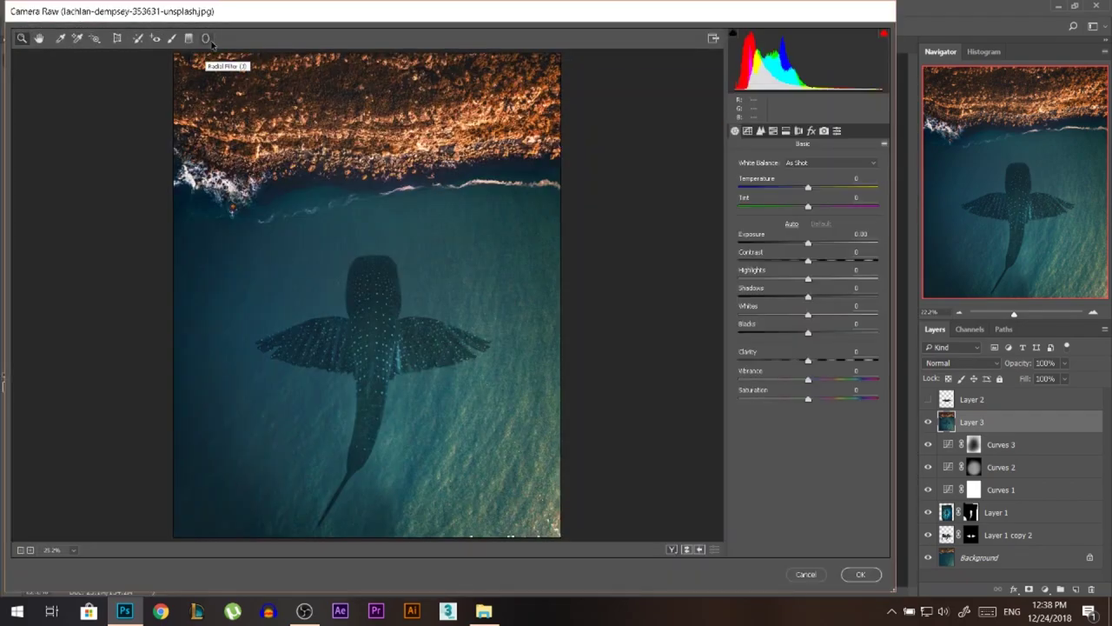
Reopen the Camera Raw Filter, draw a wide radial filter centred on the shark, set its temperature to +8 and reduce its tint
left_click(205, 38)
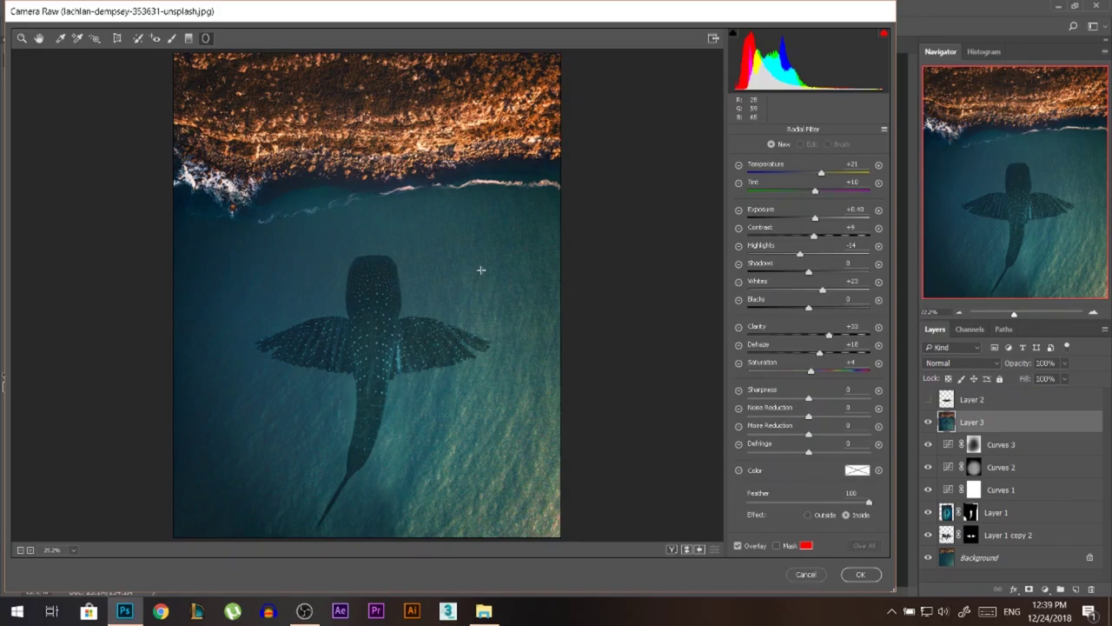
left_click_drag(371, 343, 521, 245)
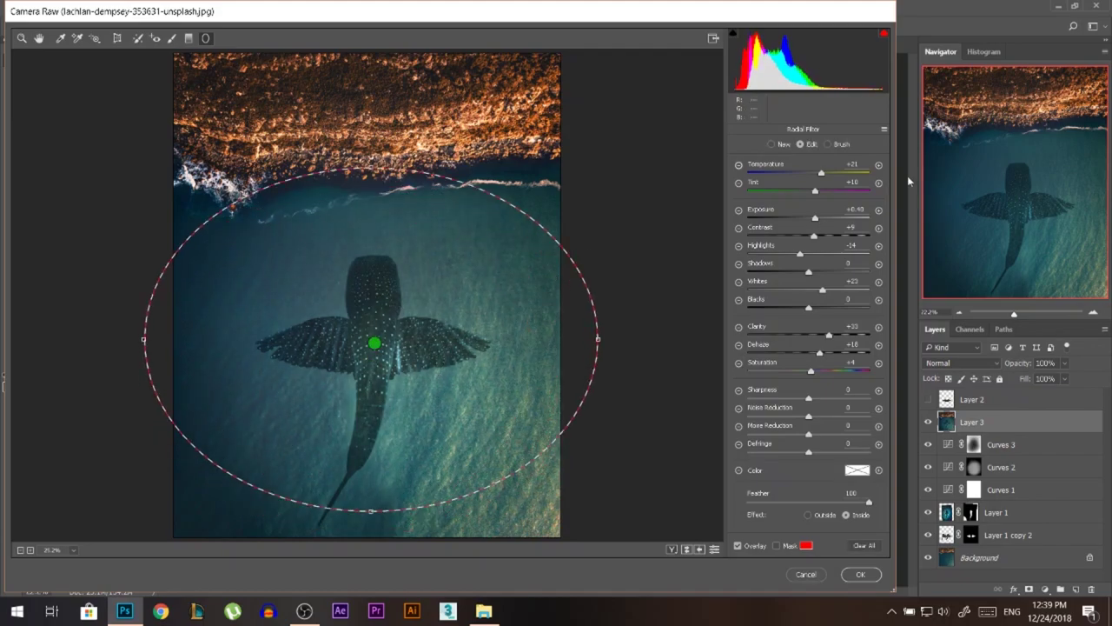
left_click(821, 173)
left_click_drag(819, 191, 816, 179)
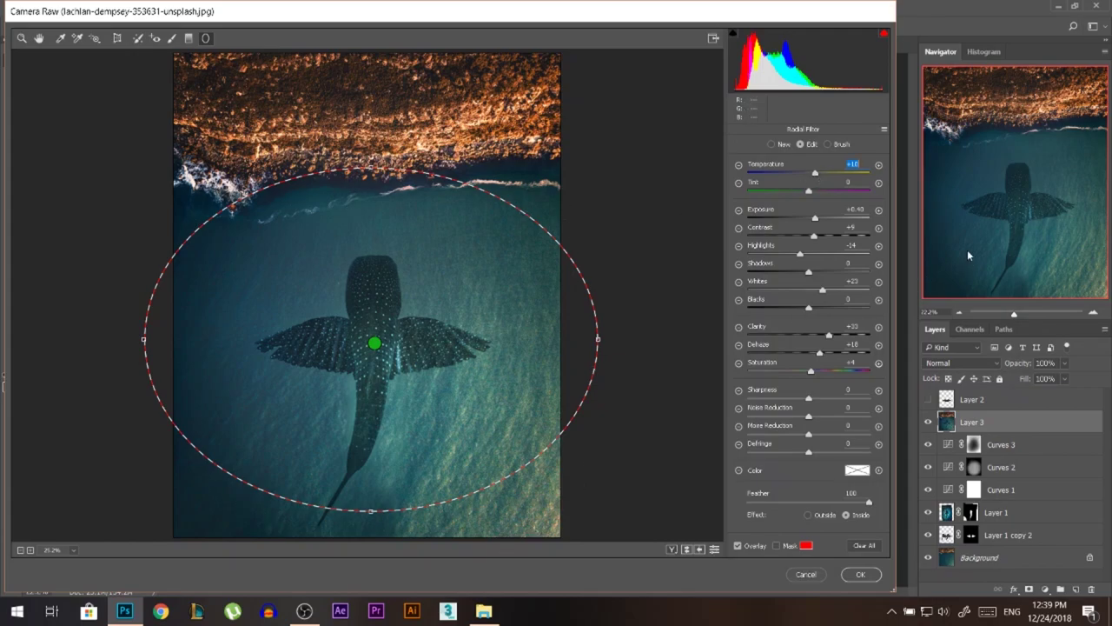
left_click_drag(816, 173, 813, 174)
Set the radial filter's clarity to +16, dehaze +10, highlights 0, whites +10, exposure +0.15 and contrast +8, and apply it
left_click_drag(820, 352, 819, 337)
double_click(801, 254)
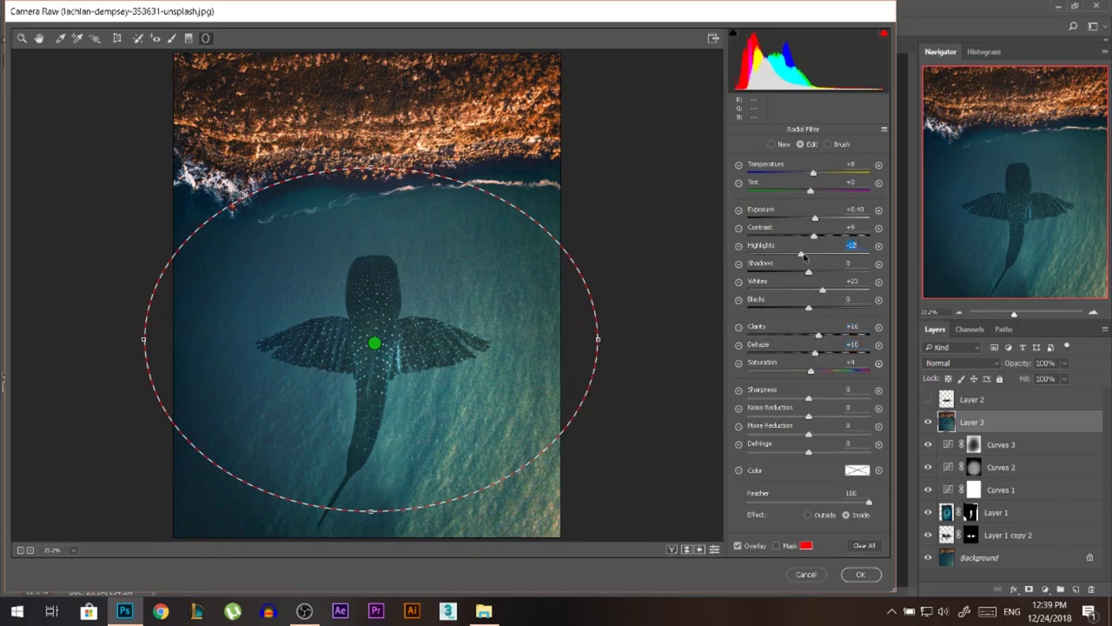
left_click(834, 284)
type("10")
left_click_drag(818, 220, 813, 226)
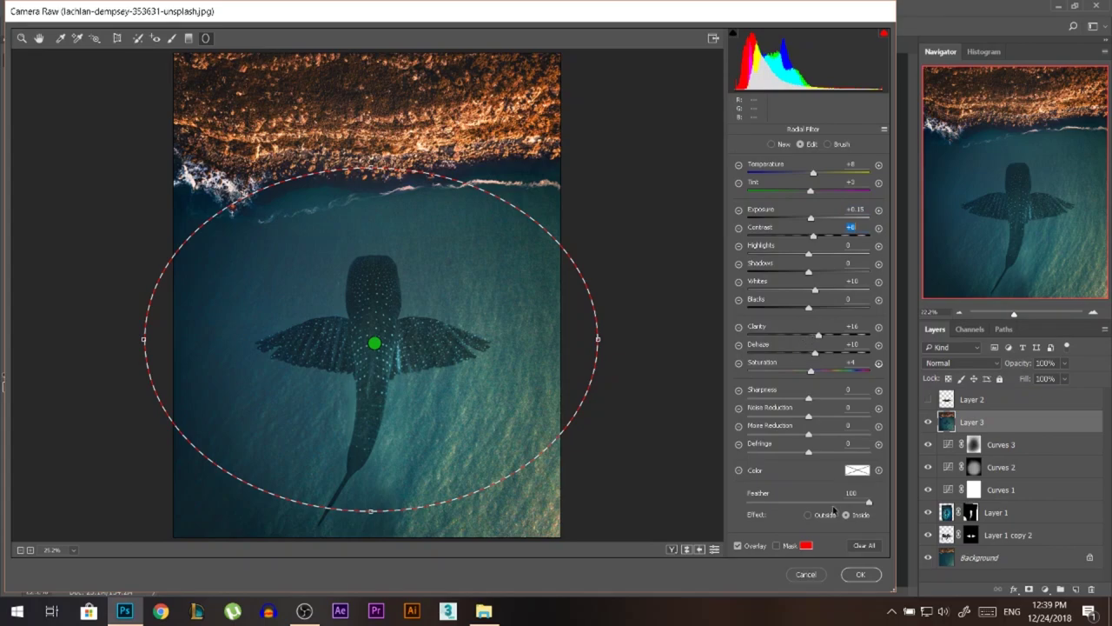
left_click(860, 574)
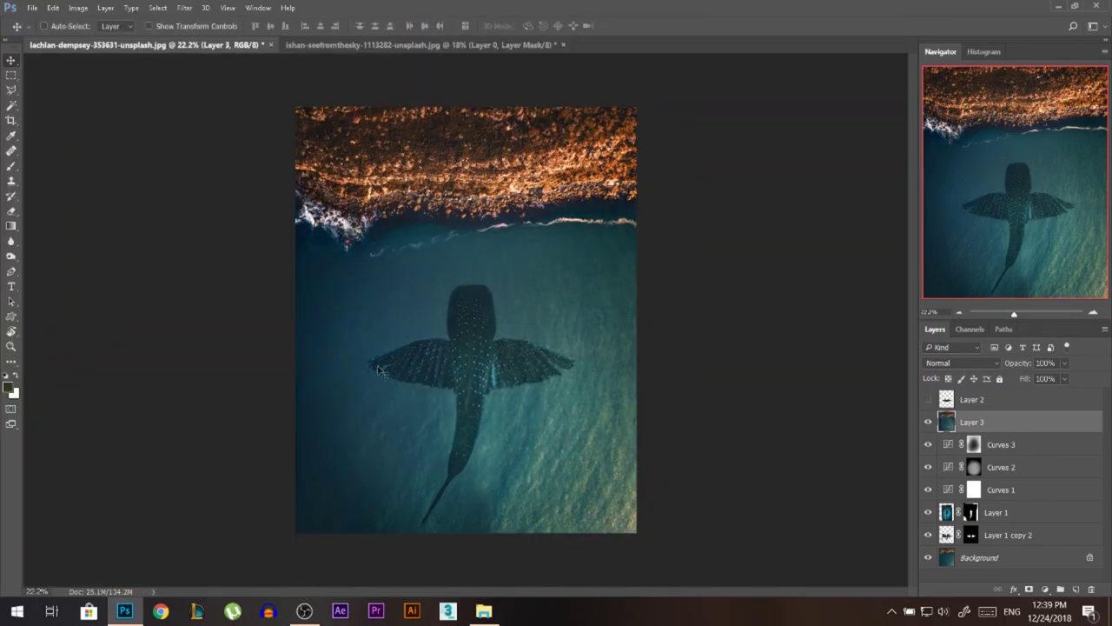
scroll(504, 397, "up", 1)
scroll(507, 398, "down", 1)
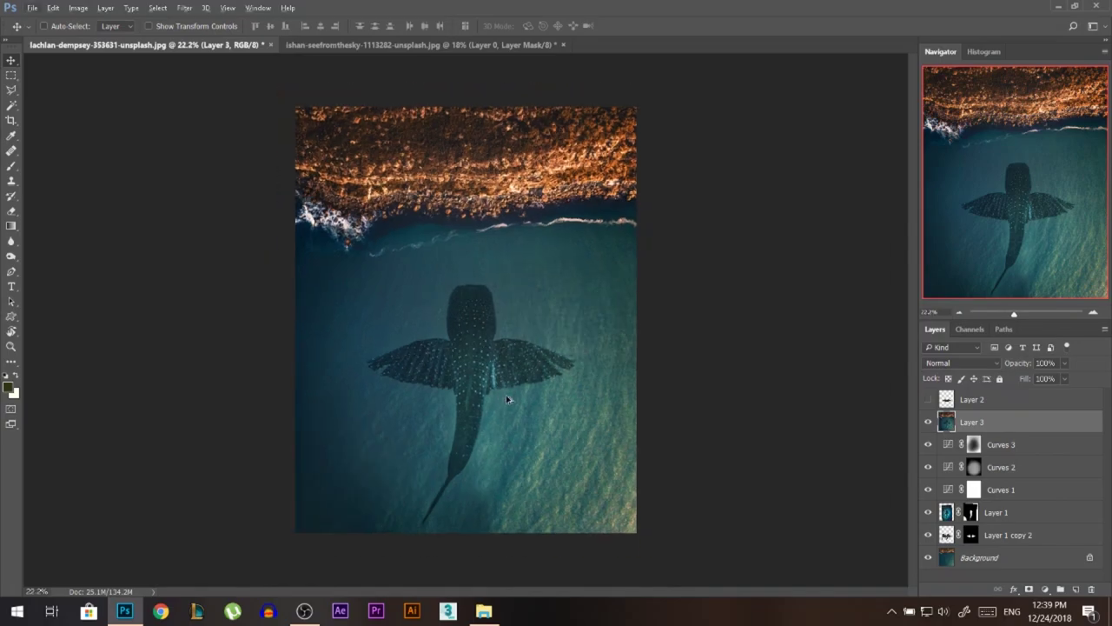